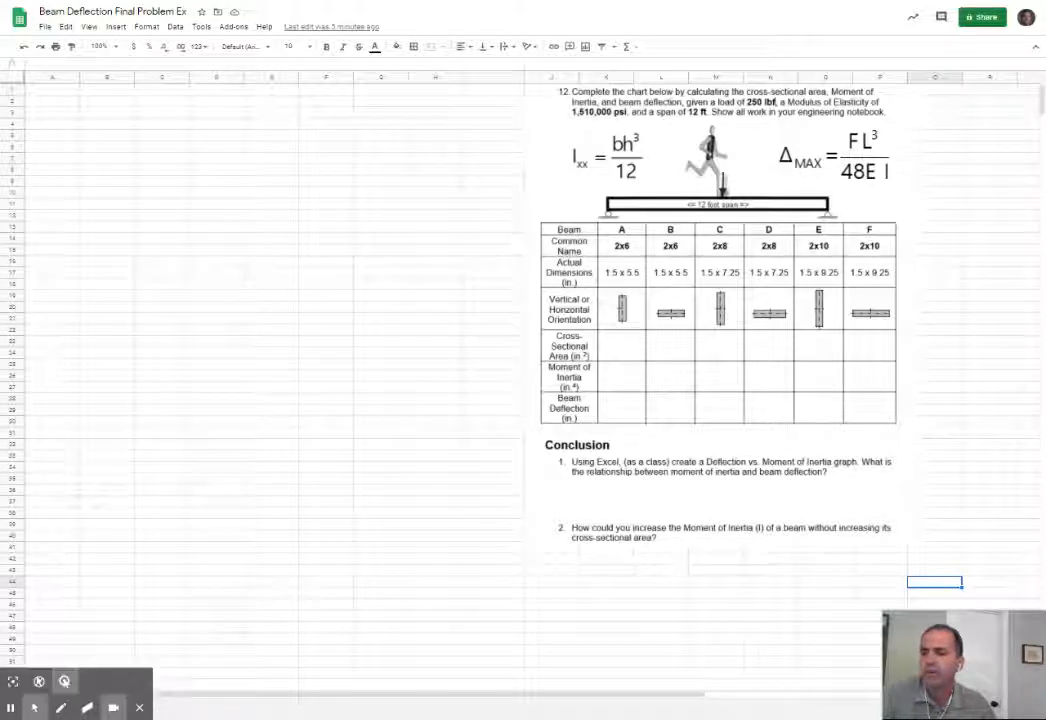
Step: Underline the 250 lbf load, 1,510,000 psi modulus and 12 ft span with the pen, and erase the marks
{"action": "left_click", "coordinate": [61, 708]}
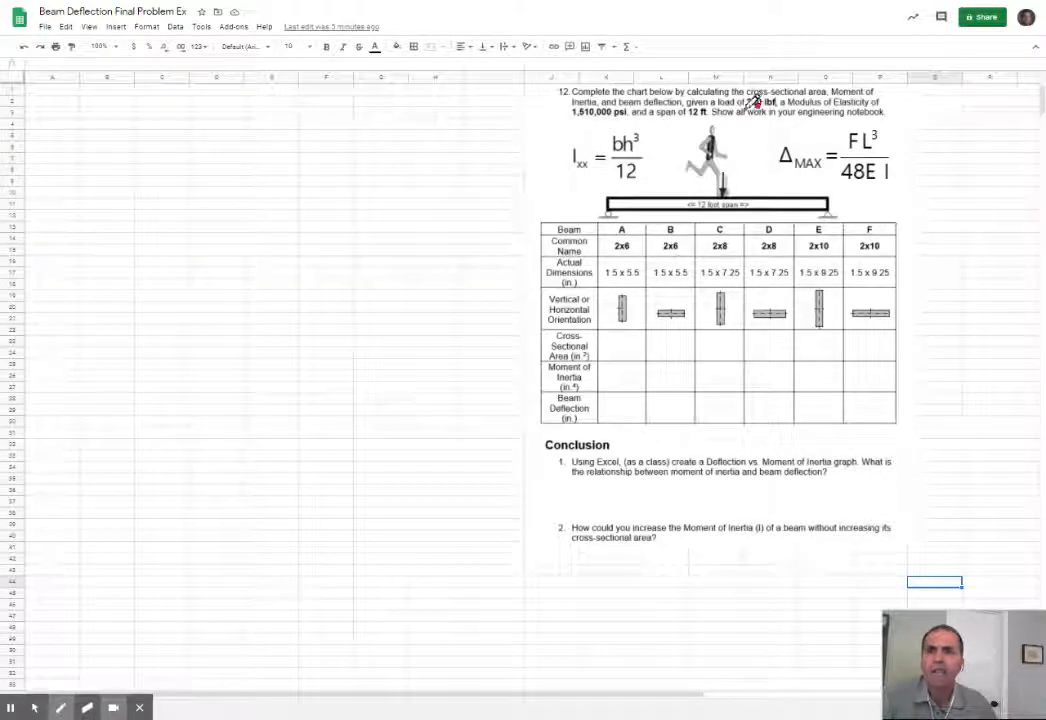
{"action": "left_click_drag", "start_coordinate": [746, 108], "coordinate": [791, 108]}
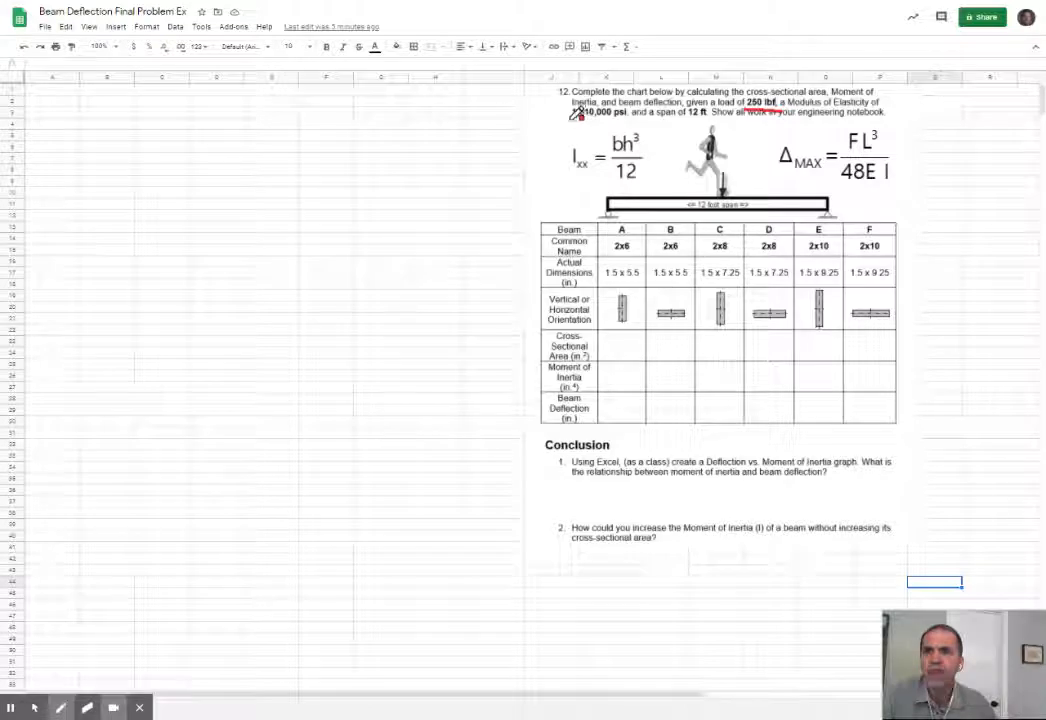
{"action": "left_click_drag", "start_coordinate": [573, 119], "coordinate": [630, 119]}
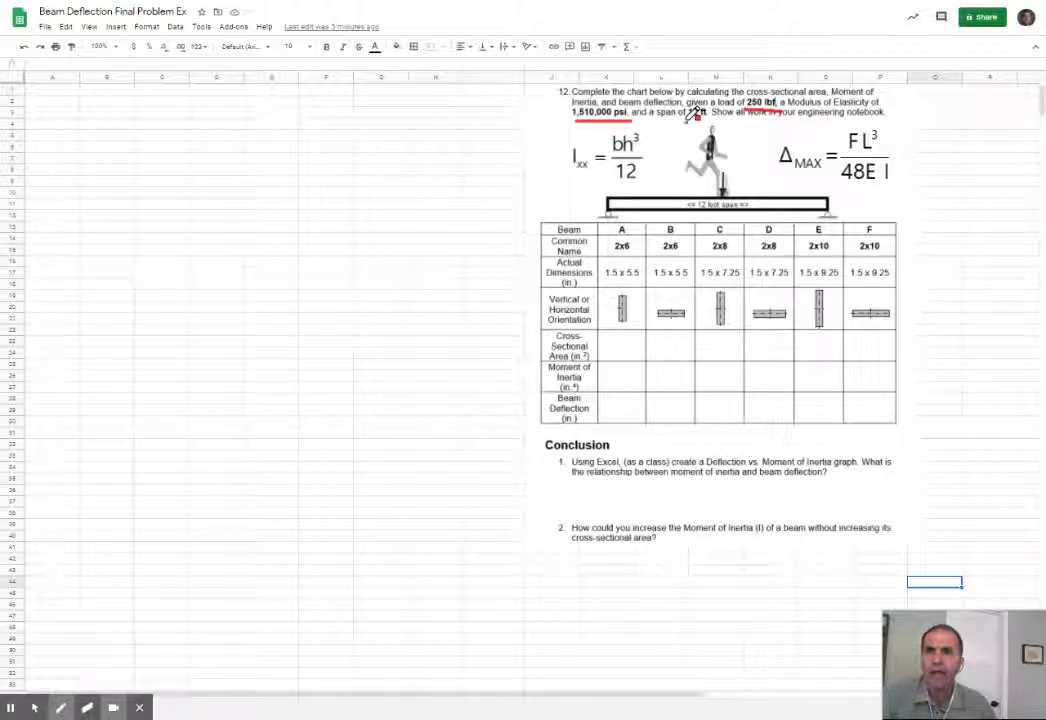
{"action": "left_click_drag", "start_coordinate": [686, 121], "coordinate": [712, 121]}
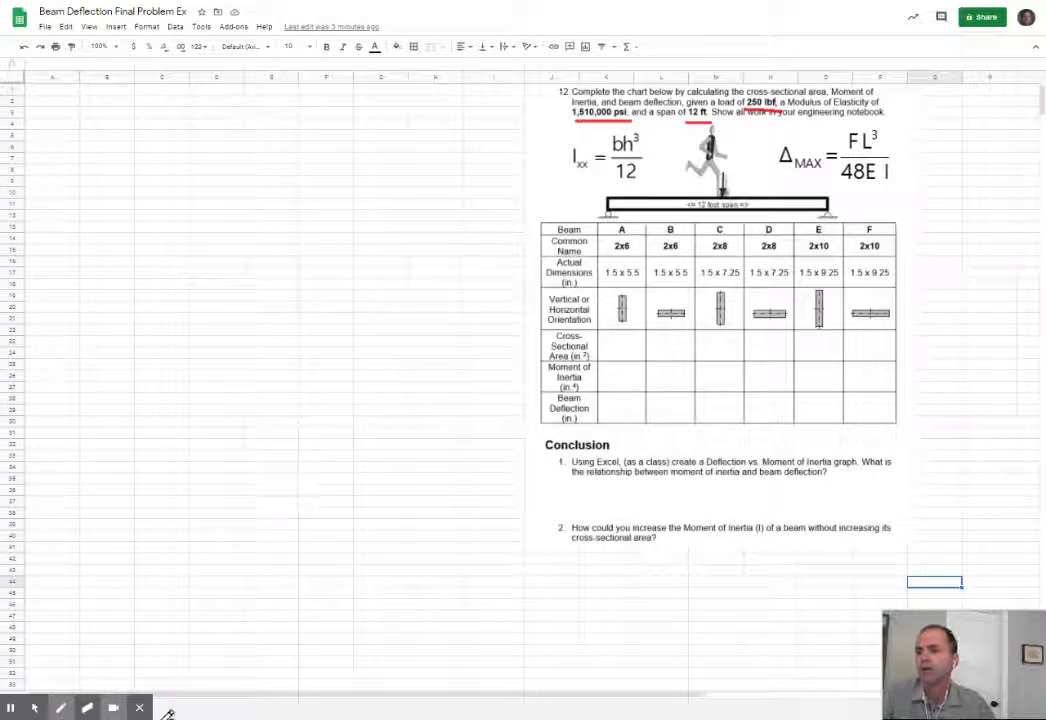
{"action": "left_click", "coordinate": [87, 707]}
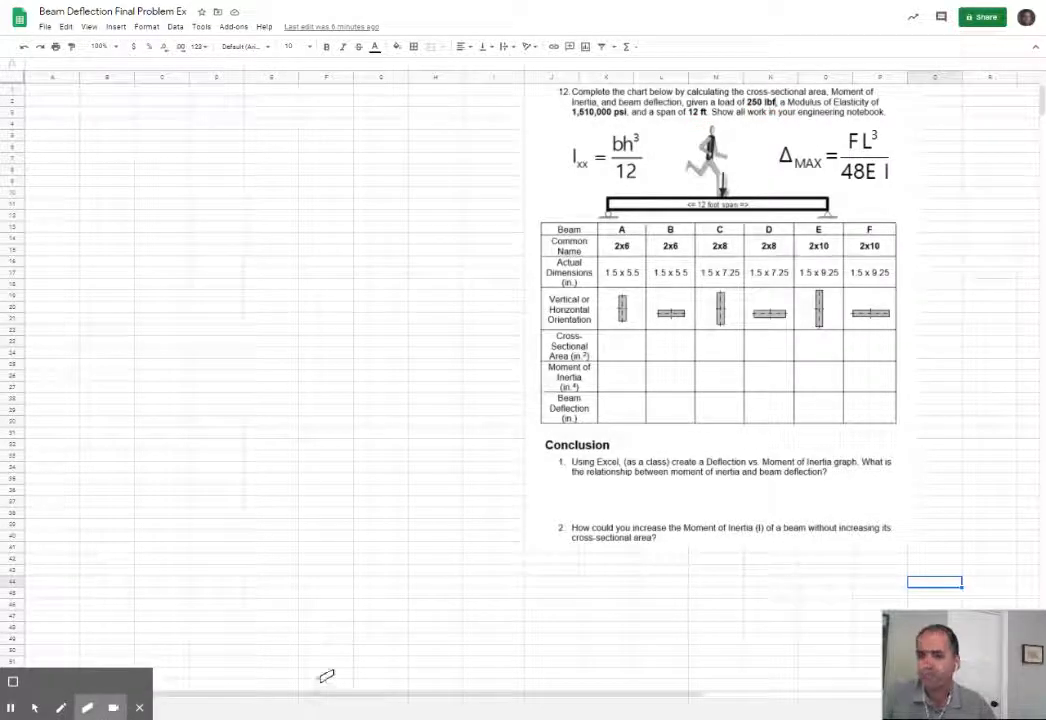
{"action": "left_click", "coordinate": [34, 707]}
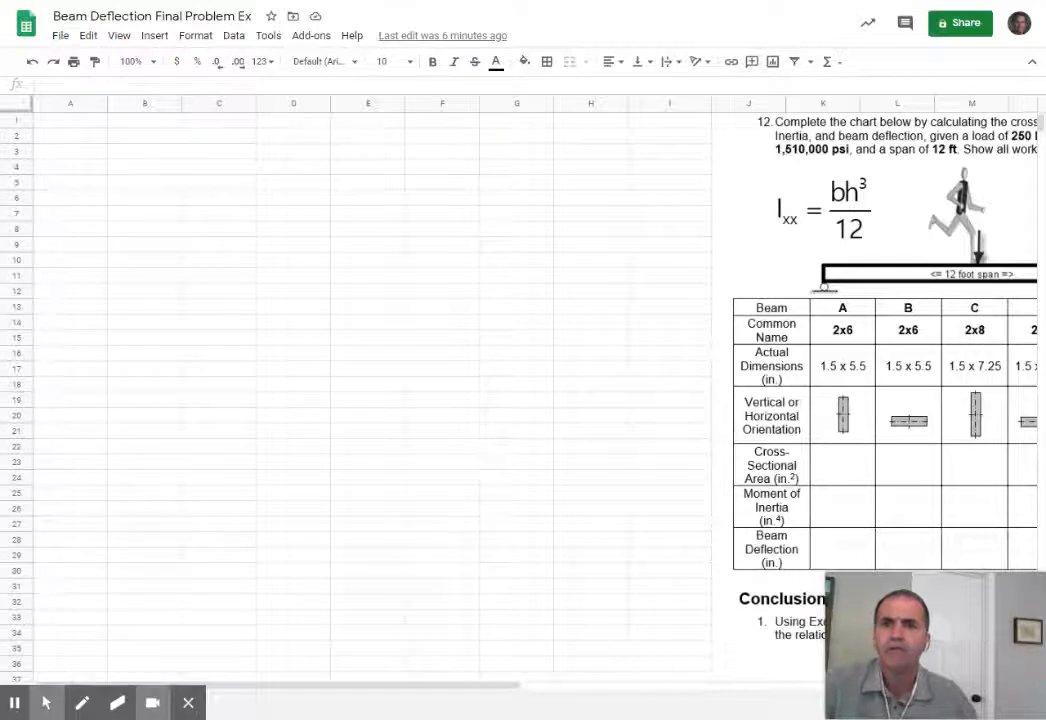
Step: Enter the column heading "Board" in cell A1
{"action": "left_click", "coordinate": [77, 122]}
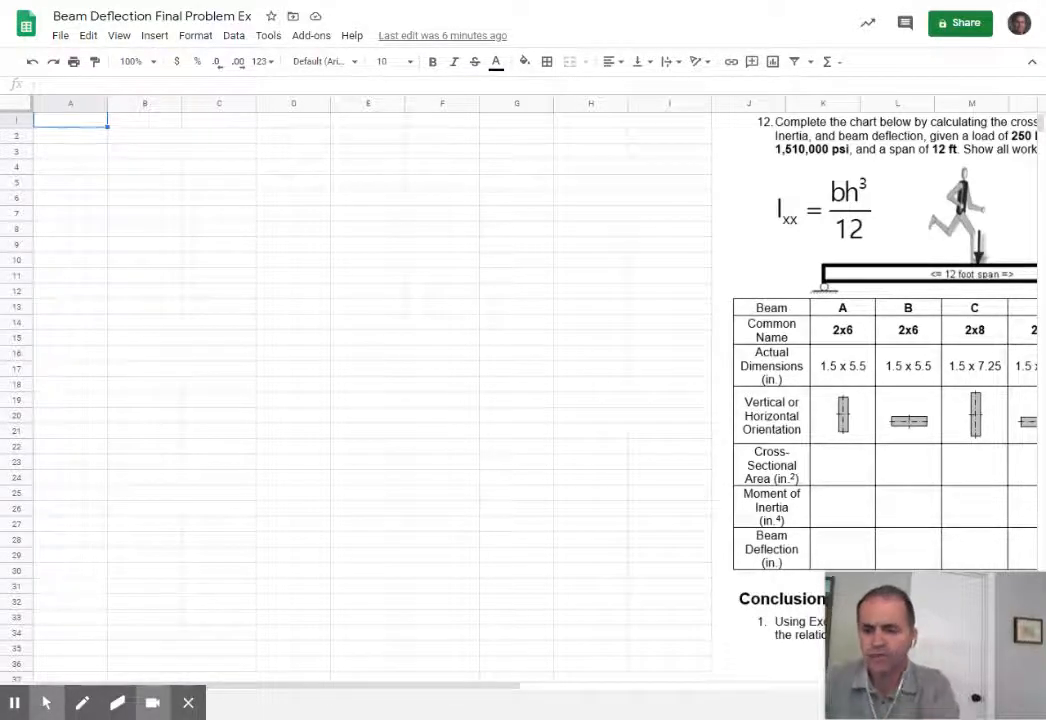
{"action": "type", "text": "Boaerd"}
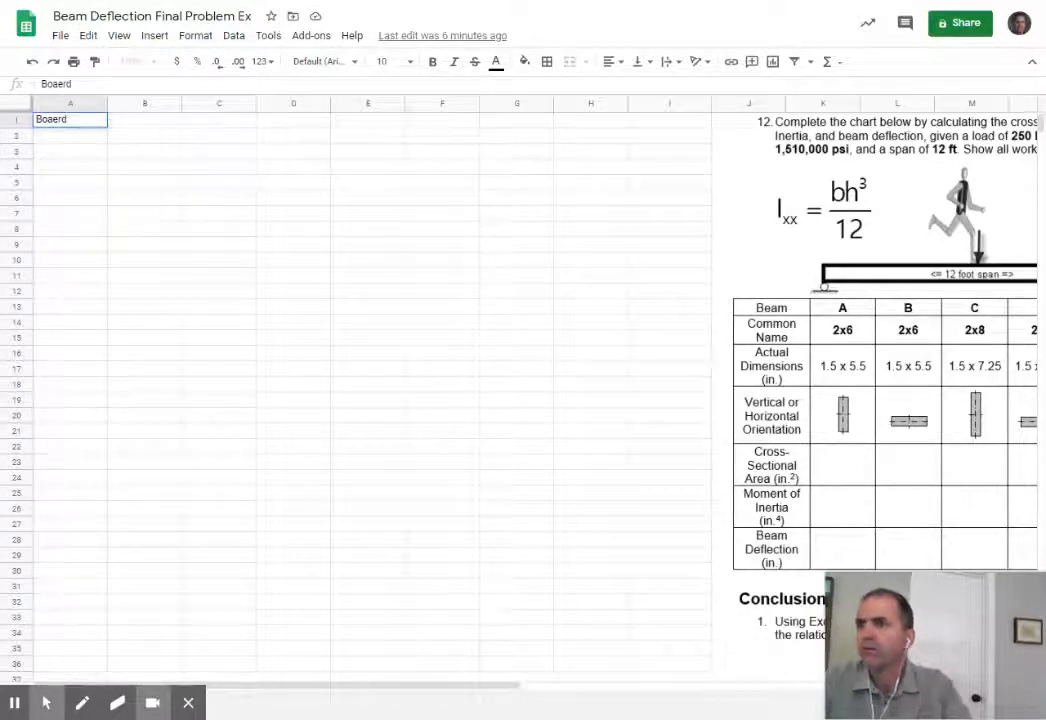
{"action": "key", "text": "BackSpace"}
{"action": "key", "text": "BackSpace"}
{"action": "key", "text": "BackSpace"}
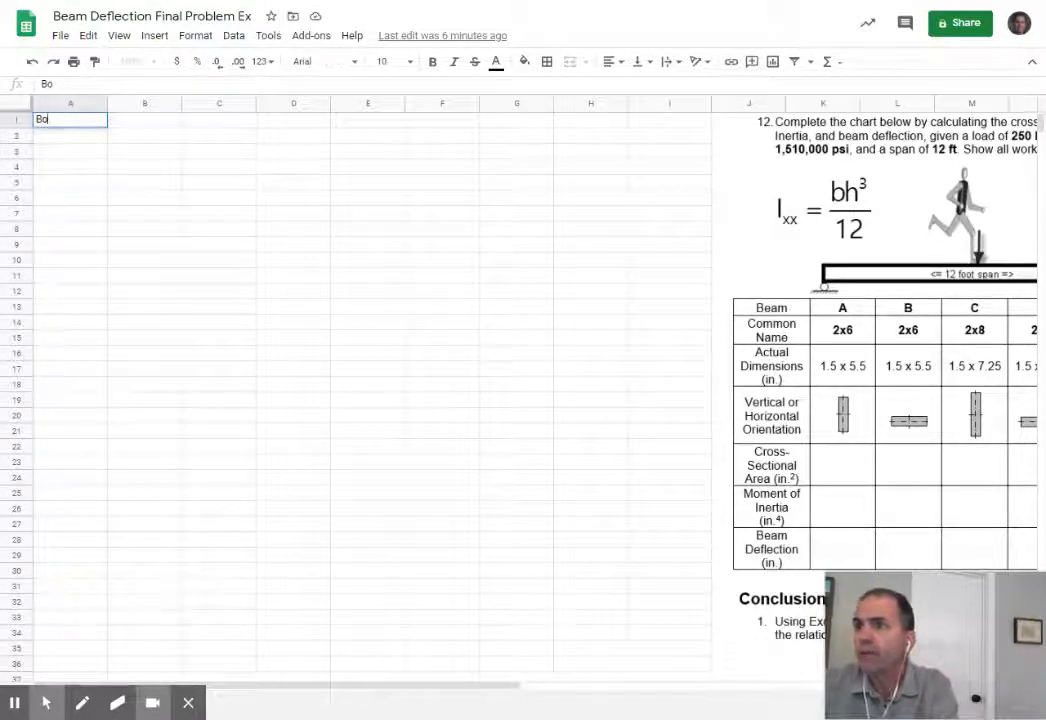
{"action": "type", "text": "ard"}
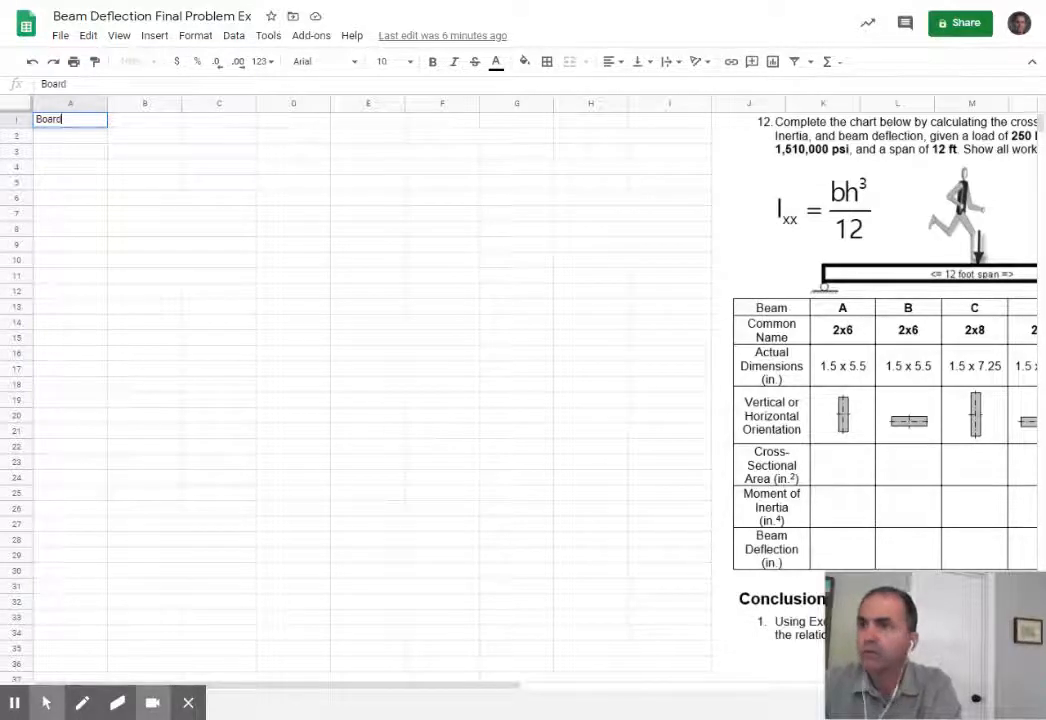
Step: Add the column headings "b" in B1 and "h" in C1
{"action": "left_click", "coordinate": [151, 122]}
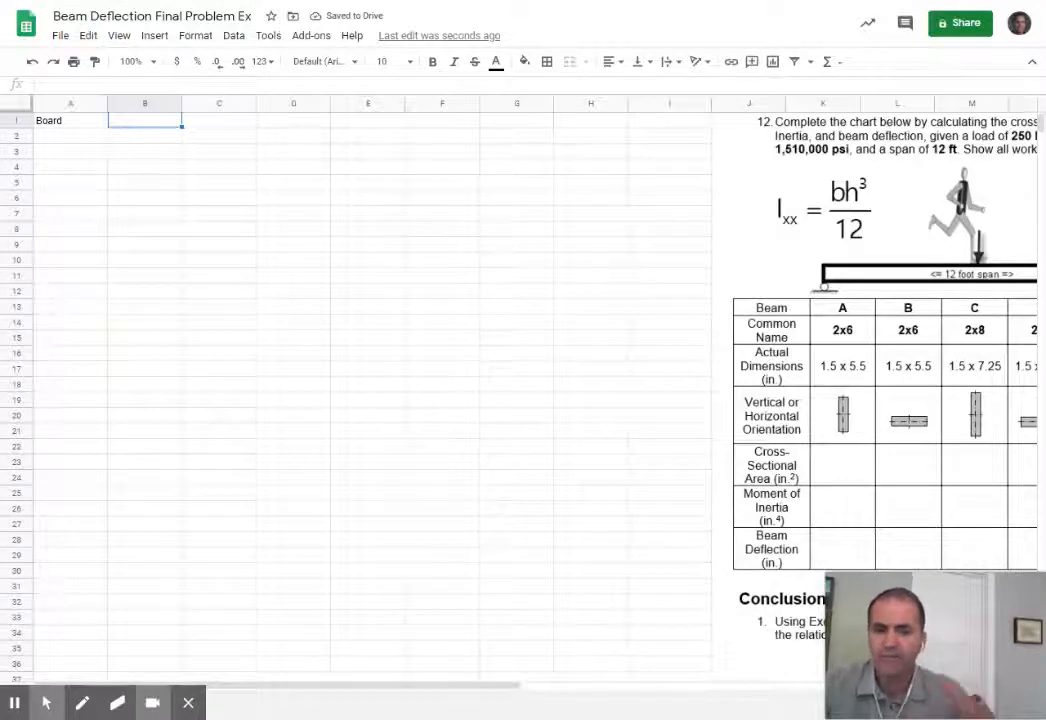
{"action": "type", "text": "b"}
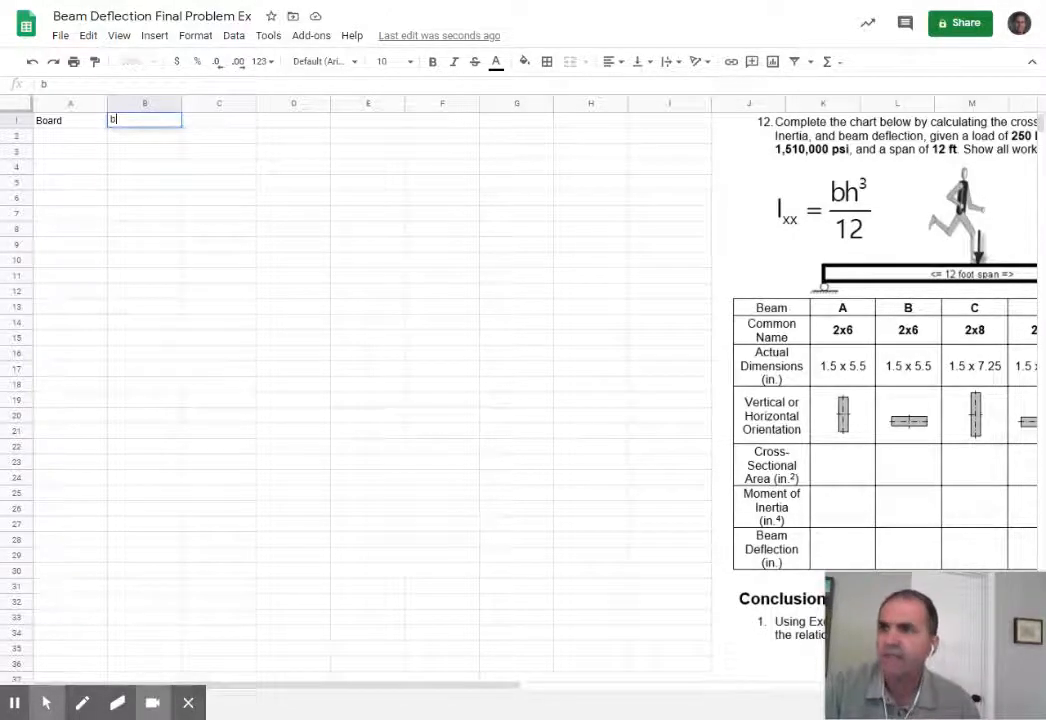
{"action": "left_click", "coordinate": [214, 128]}
{"action": "type", "text": "h"}
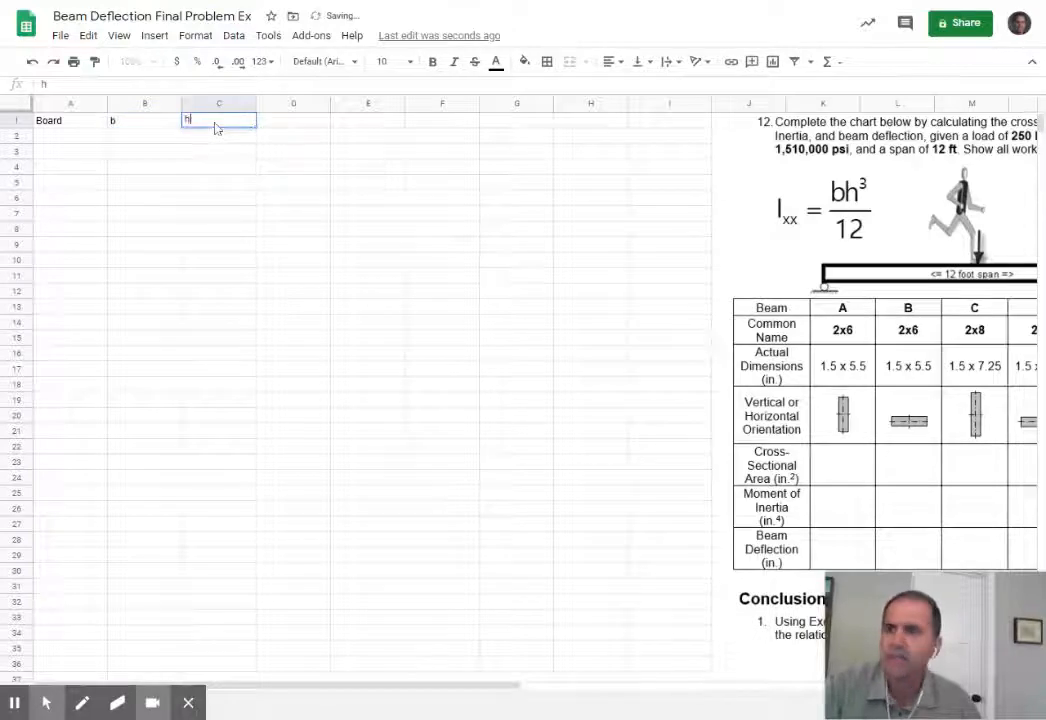
Step: Add the column headings "area" in D1 and "Ixx" in E1
{"action": "left_click", "coordinate": [288, 128]}
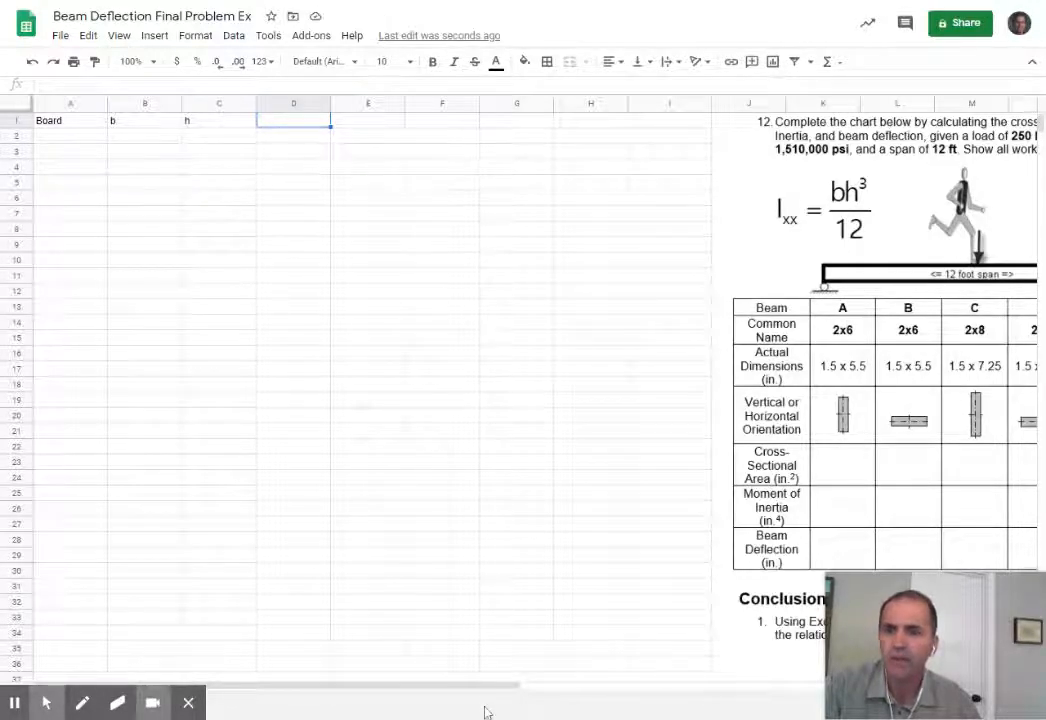
{"action": "left_click_drag", "start_coordinate": [484, 686], "coordinate": [559, 695]}
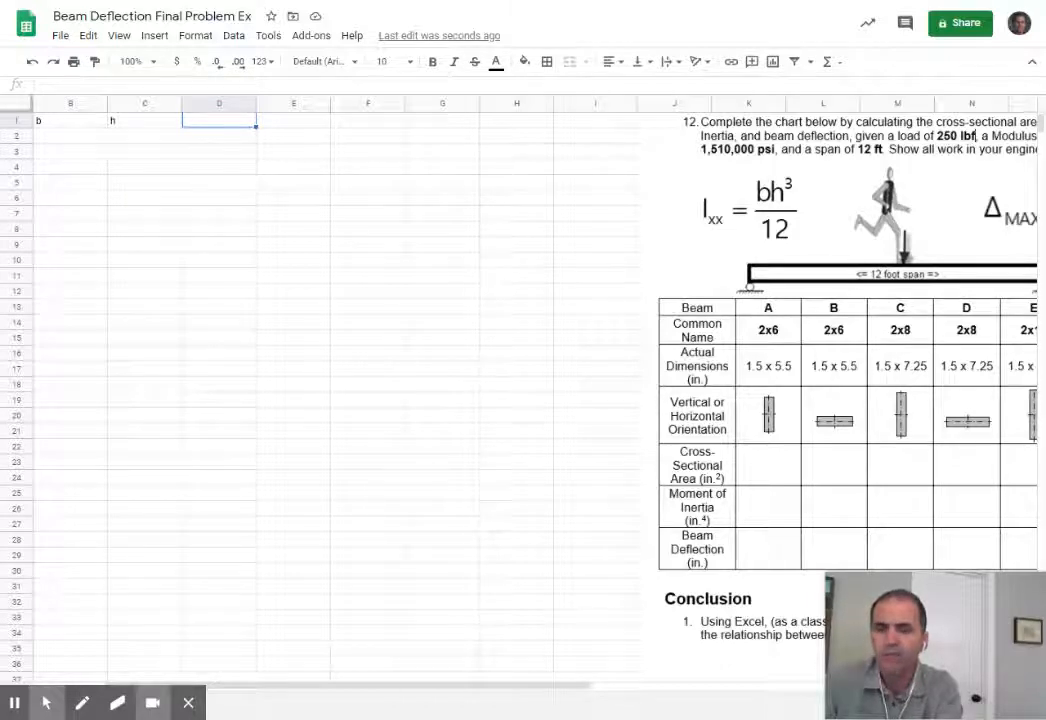
{"action": "type", "text": "area"}
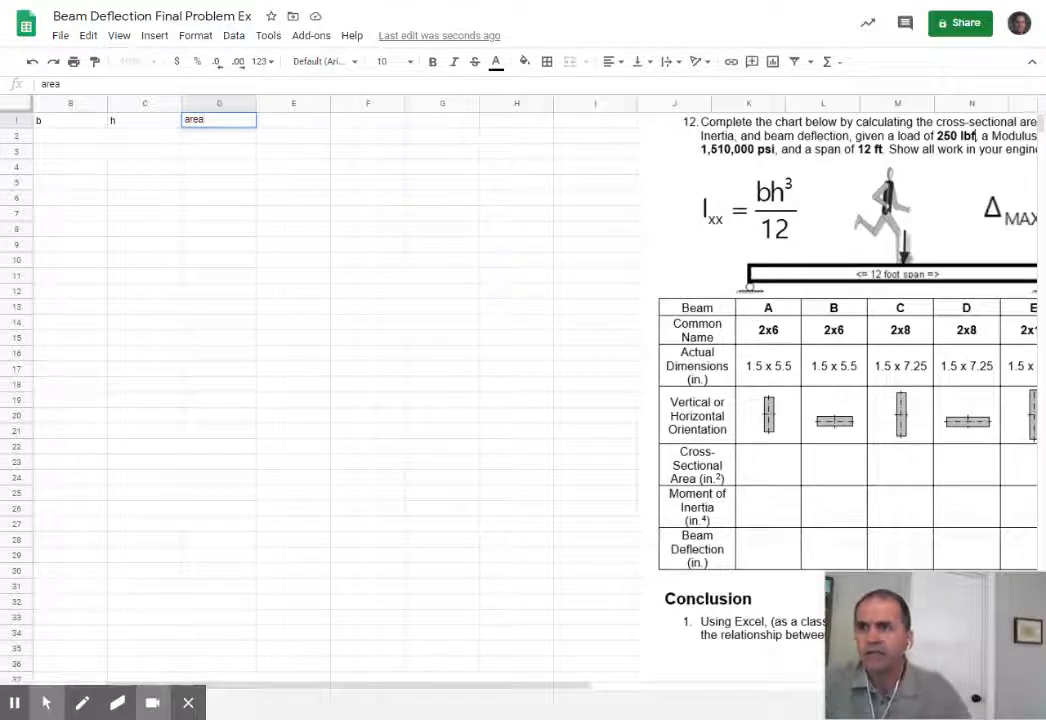
{"action": "left_click", "coordinate": [287, 126]}
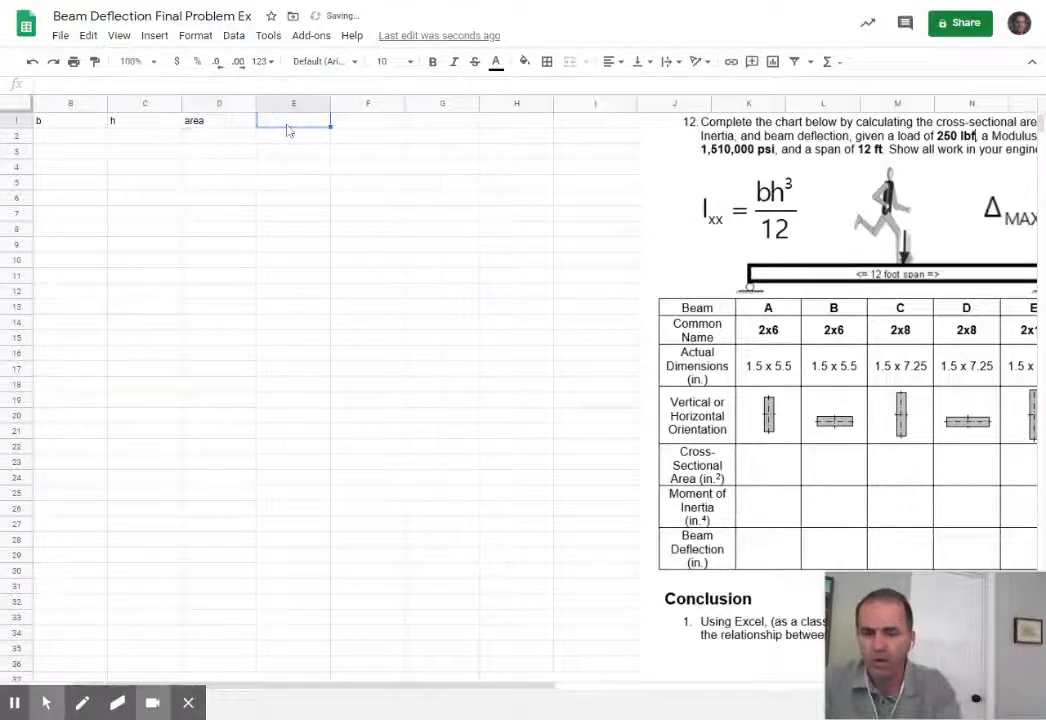
{"action": "type", "text": "Ix"}
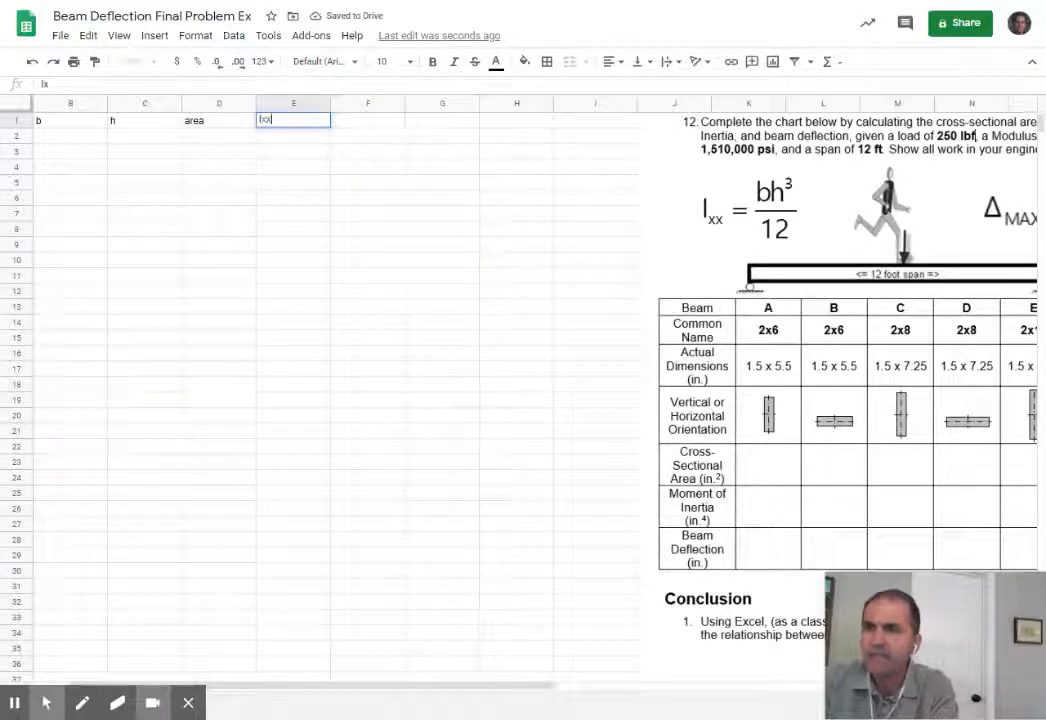
{"action": "type", "text": "x"}
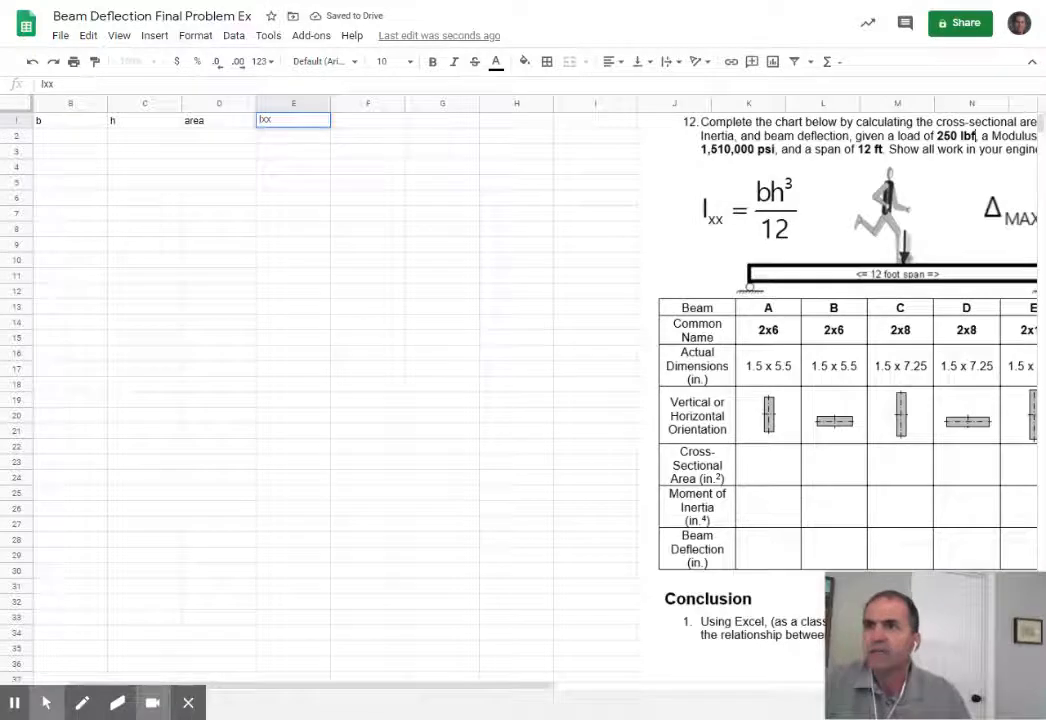
{"action": "left_click", "coordinate": [60, 103]}
{"action": "left_click", "coordinate": [345, 128]}
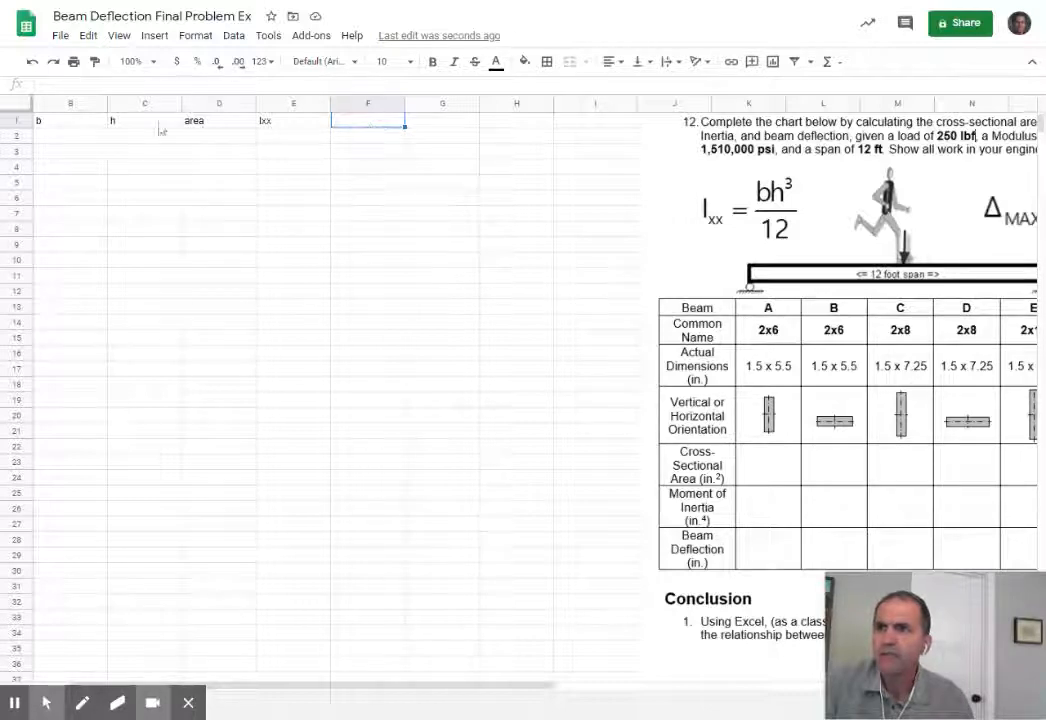
{"action": "double_click", "coordinate": [268, 121]}
{"action": "double_click", "coordinate": [266, 119]}
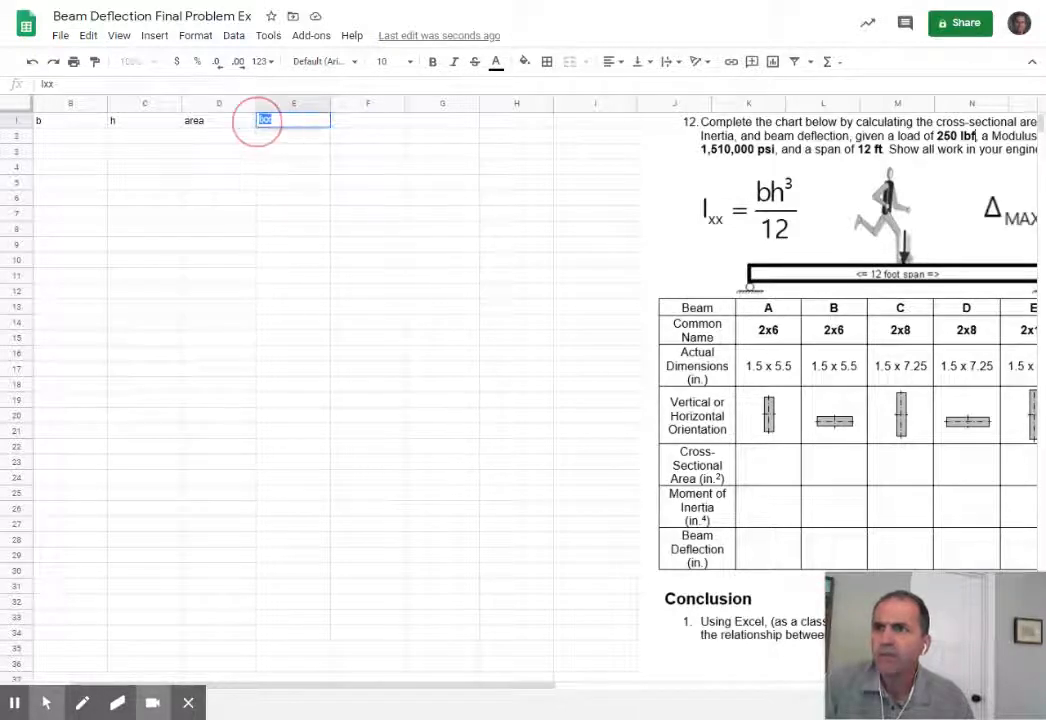
{"action": "left_click", "coordinate": [152, 36]}
{"action": "left_click", "coordinate": [150, 36]}
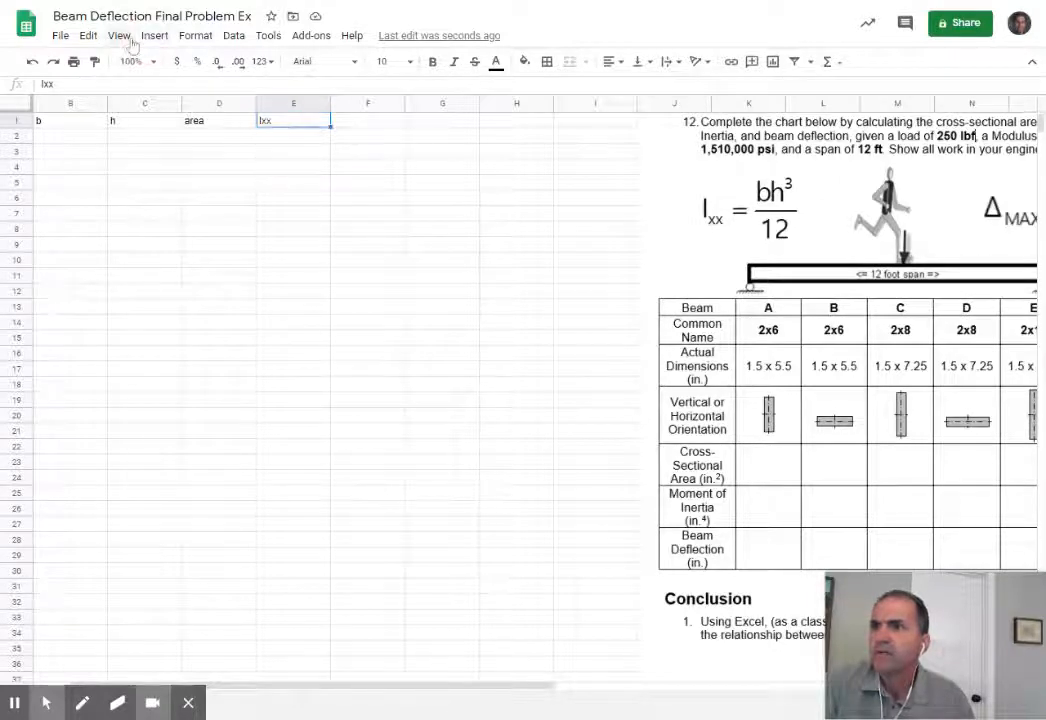
{"action": "left_click", "coordinate": [122, 40]}
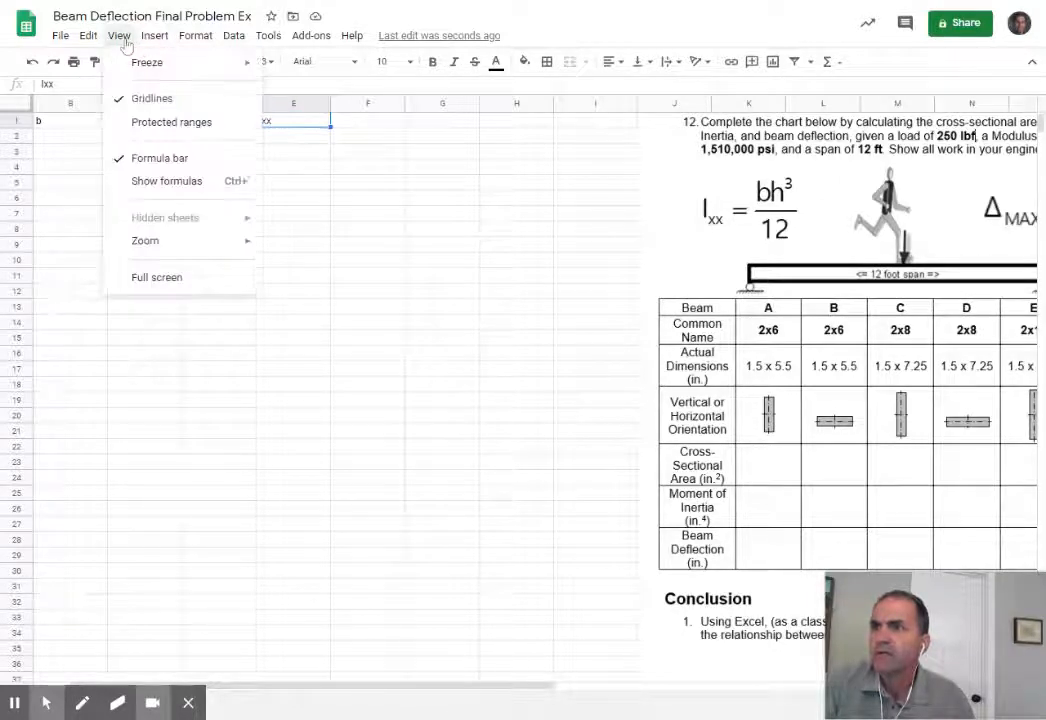
Step: Add the column headings "E" in F1, "L" in G1 and "F" in H1
{"action": "left_click", "coordinate": [338, 124]}
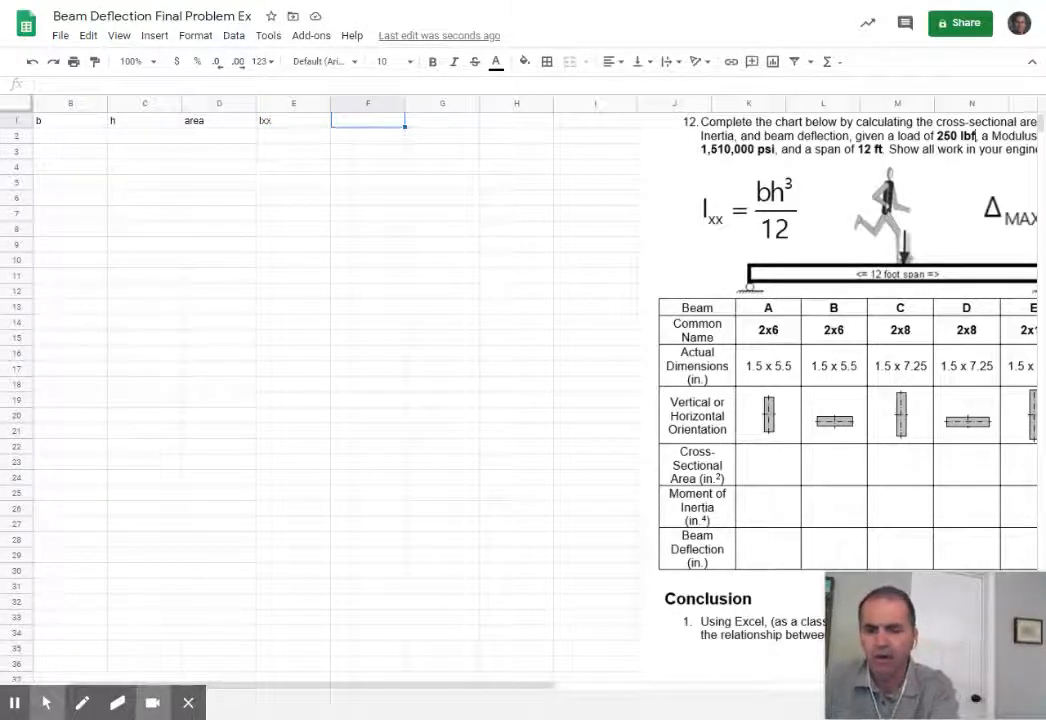
{"action": "type", "text": "E"}
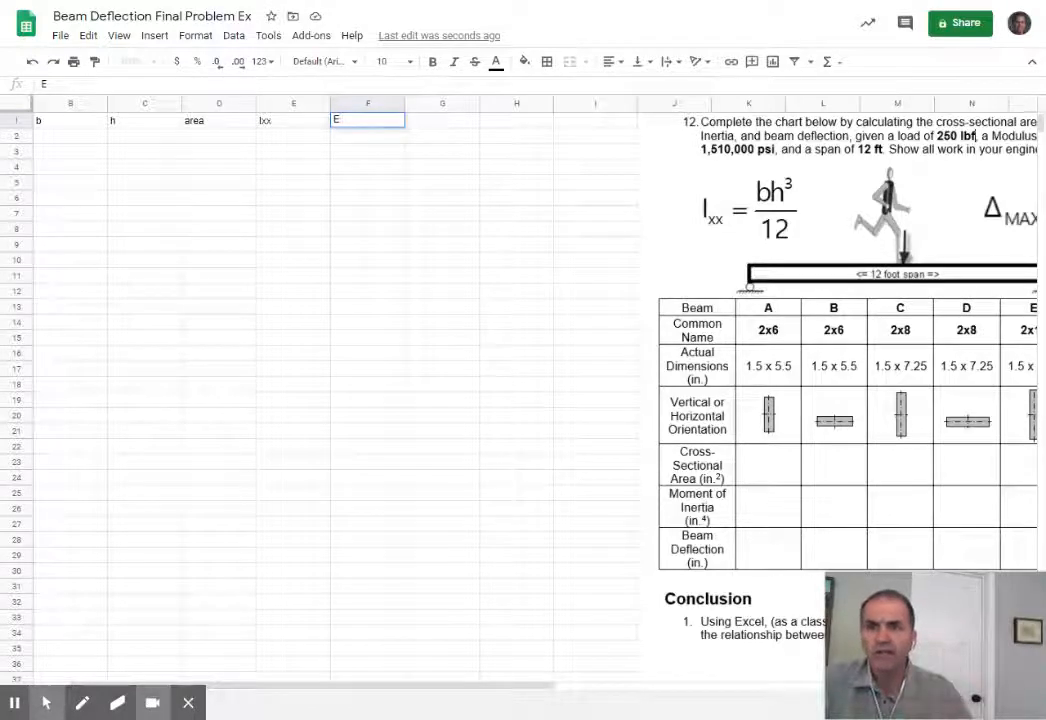
{"action": "left_click", "coordinate": [455, 126]}
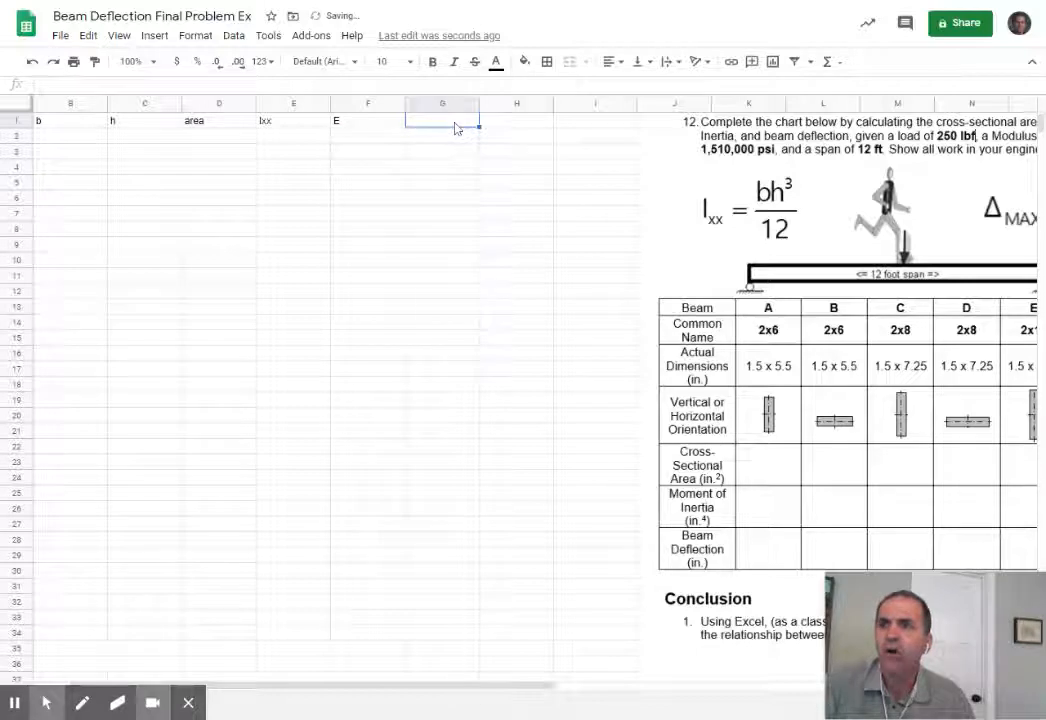
{"action": "type", "text": "L"}
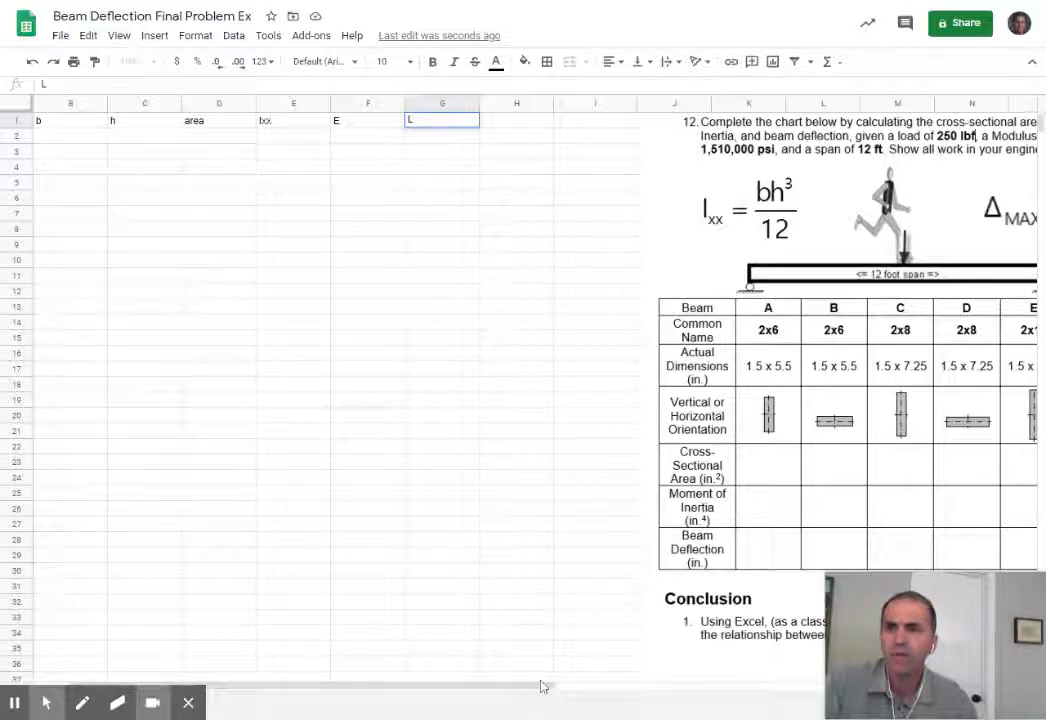
{"action": "left_click_drag", "start_coordinate": [529, 694], "coordinate": [467, 696]}
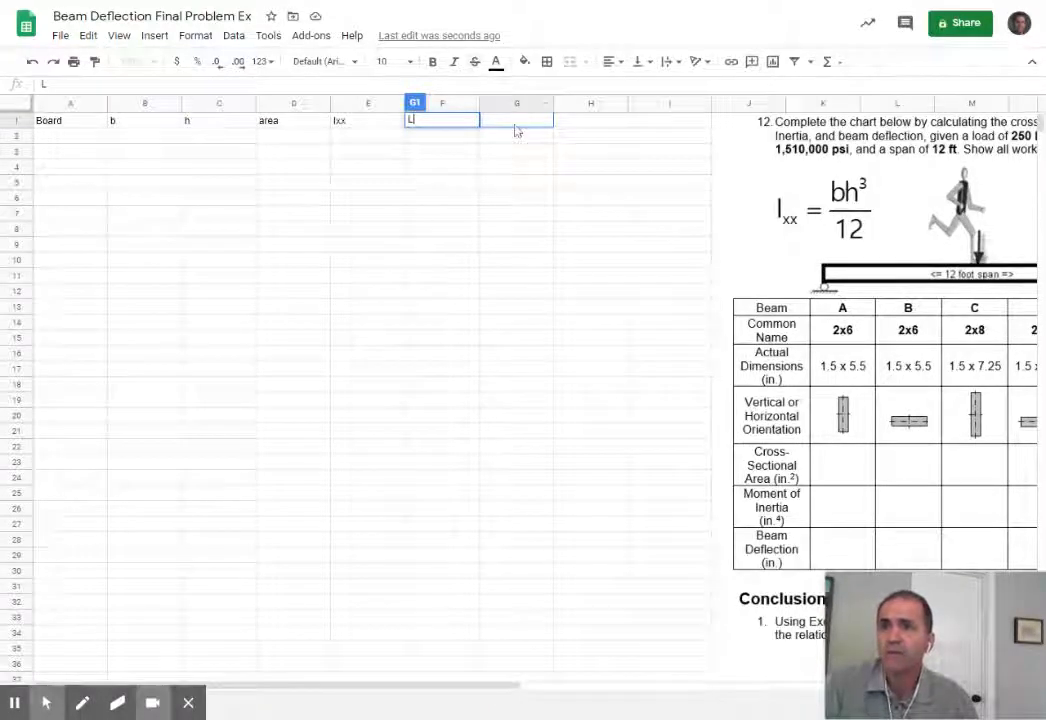
{"action": "left_click", "coordinate": [588, 122]}
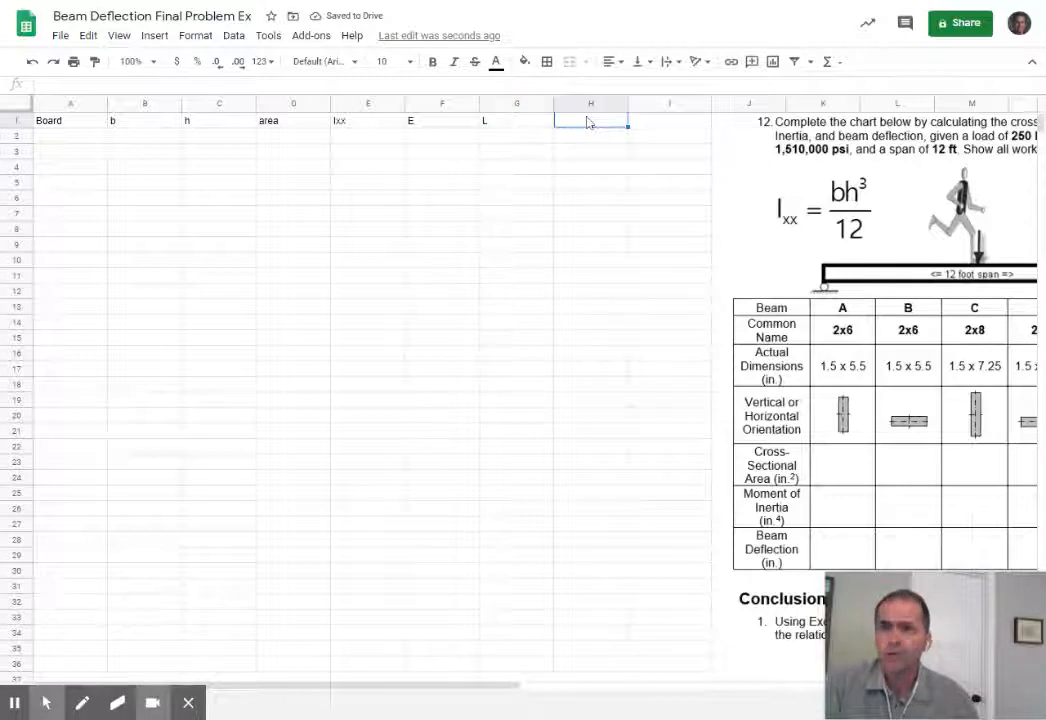
{"action": "type", "text": "F"}
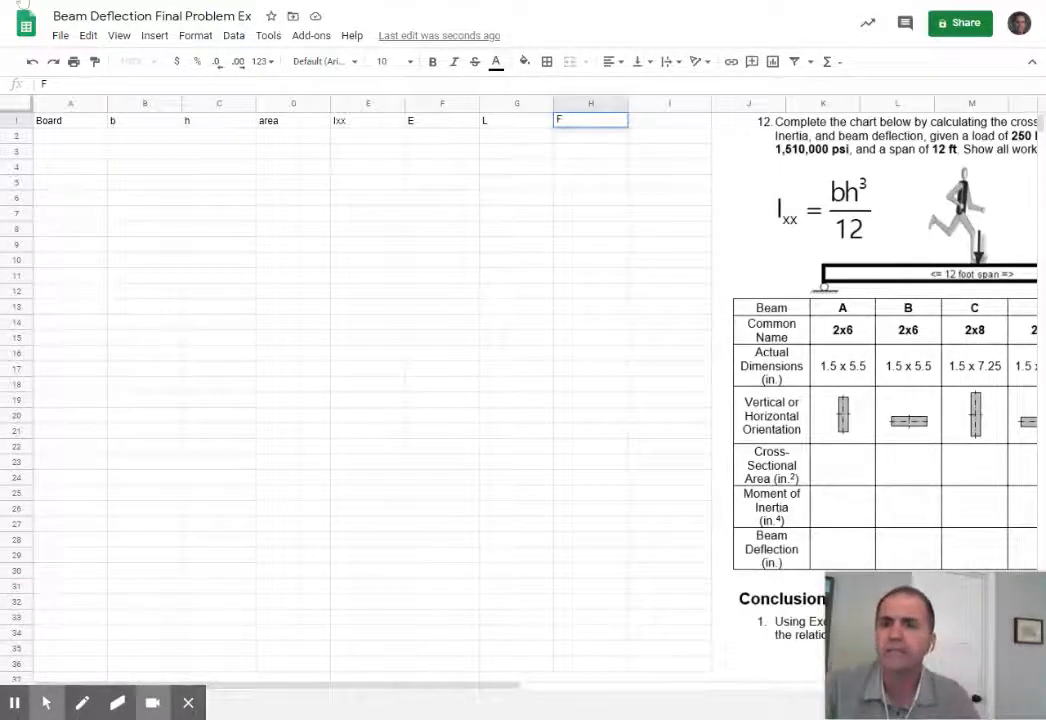
Step: List the boards "2 x 6 V" in A2 and "2 x 6 H" in A3 under the Board heading
{"action": "left_click", "coordinate": [47, 142]}
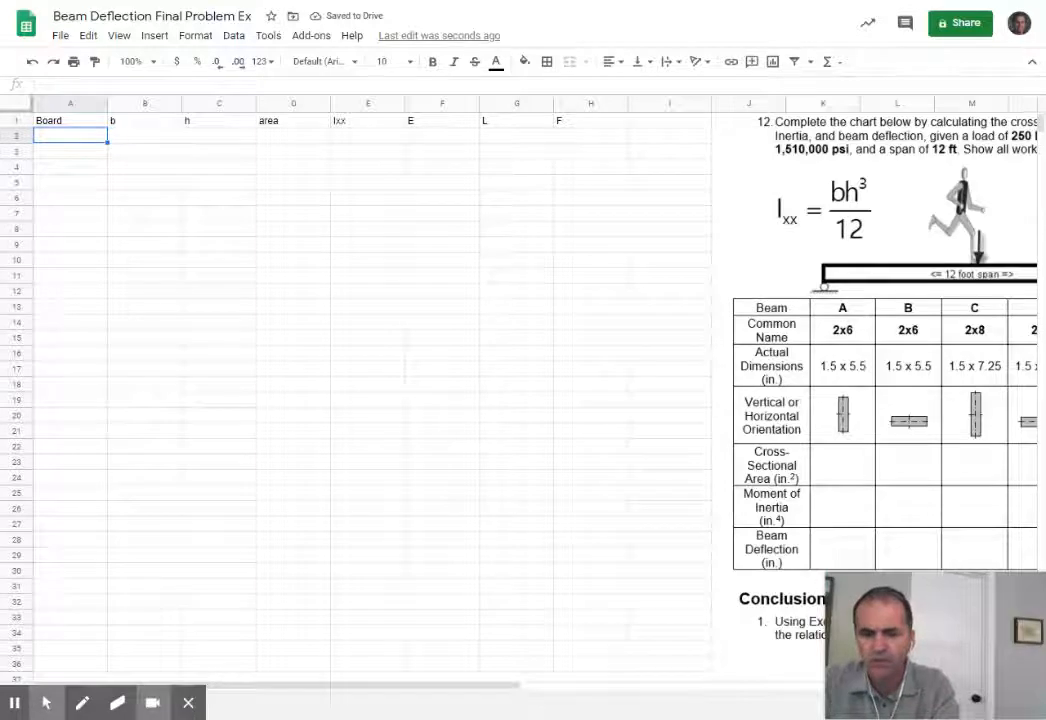
{"action": "type", "text": "2 x 6 V"}
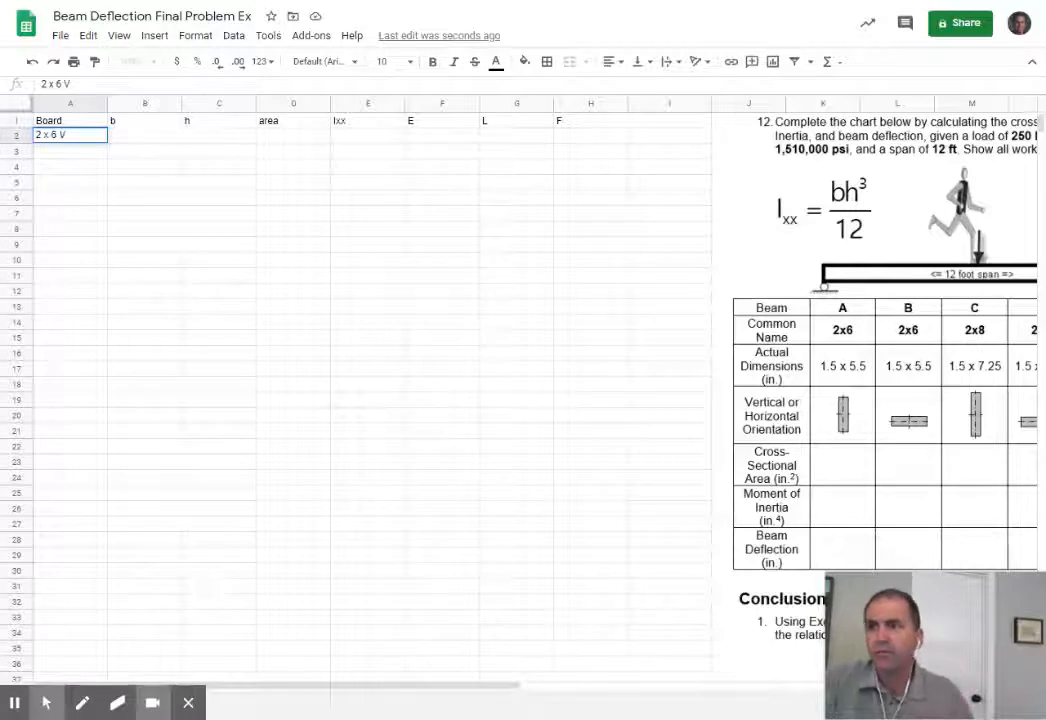
{"action": "double_click", "coordinate": [72, 155]}
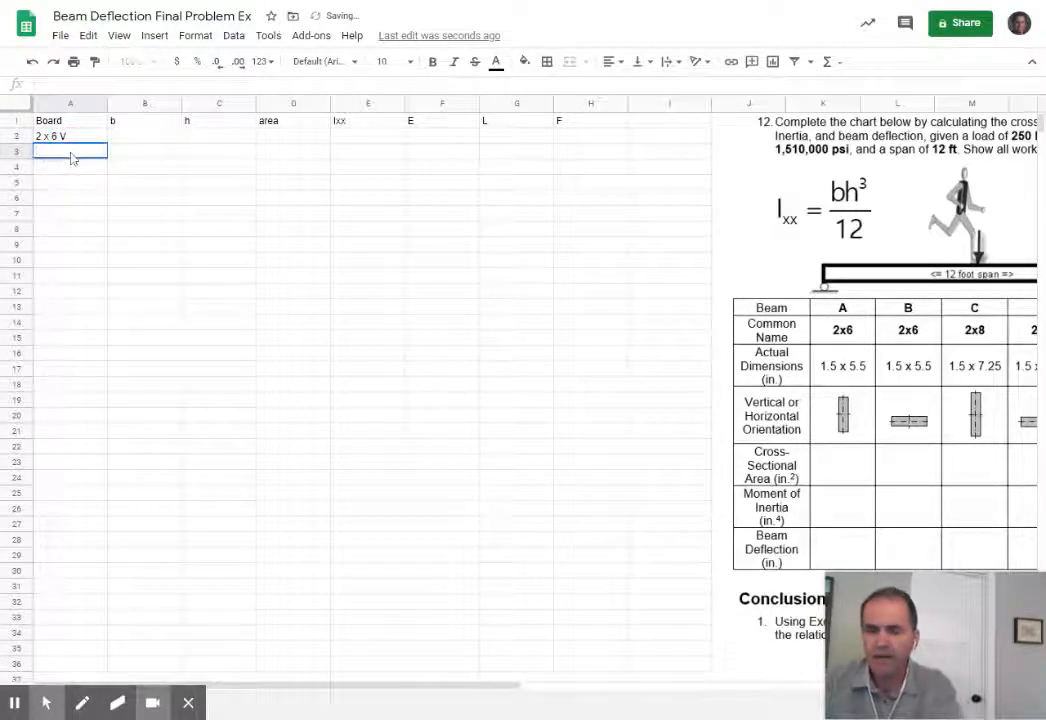
{"action": "type", "text": "2"}
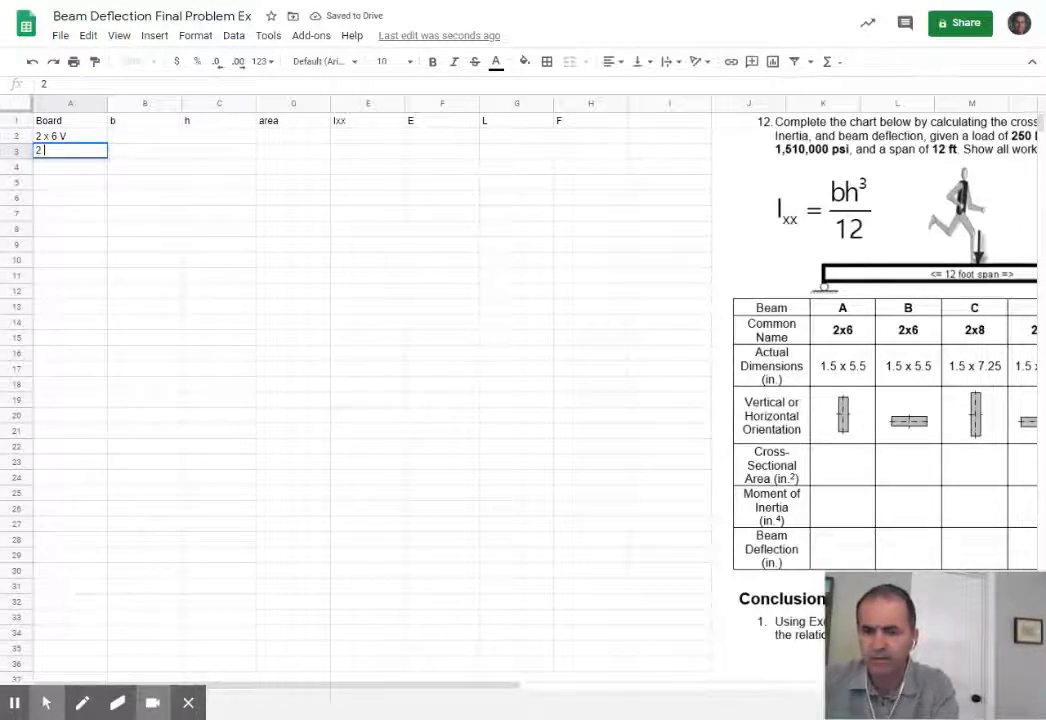
{"action": "type", "text": " x 8 H"}
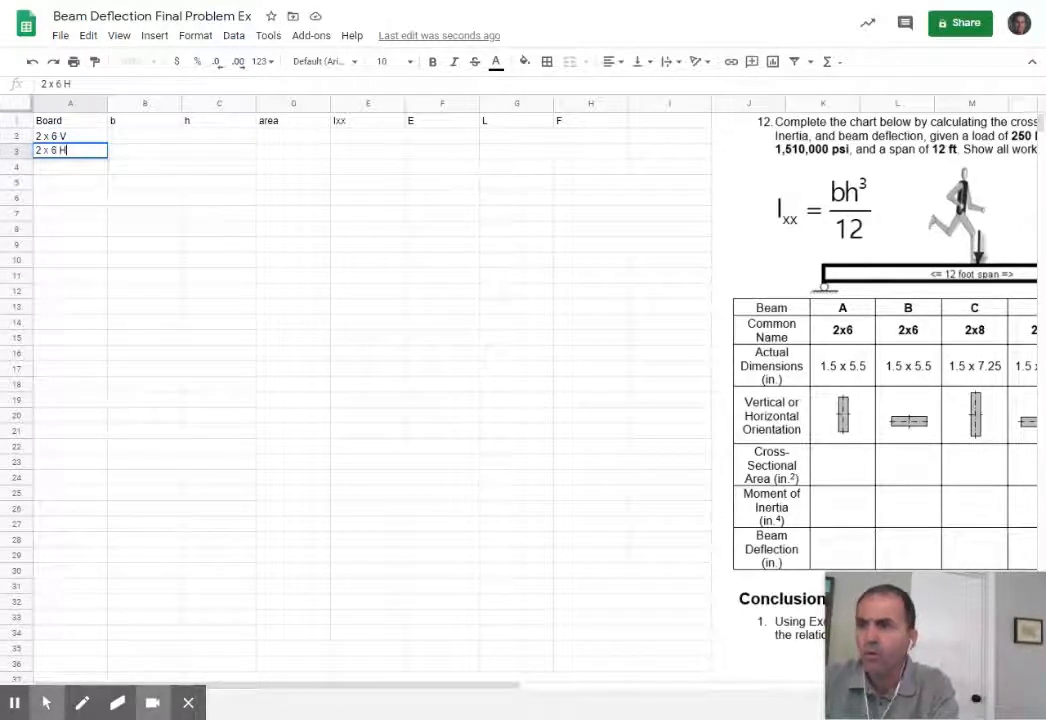
Step: Copy the "2 x 6 H" board label from A3 into A4 through A7 without incrementing its numbers
{"action": "key", "text": "Return"}
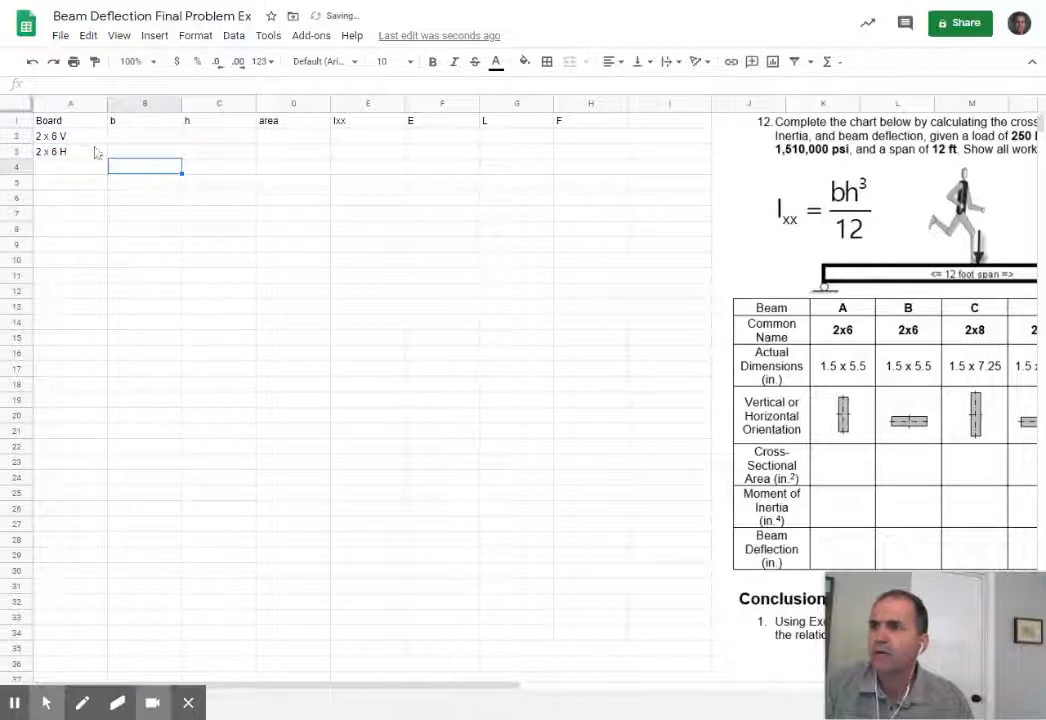
{"action": "left_click", "coordinate": [90, 148]}
{"action": "left_click_drag", "start_coordinate": [107, 157], "coordinate": [107, 210]}
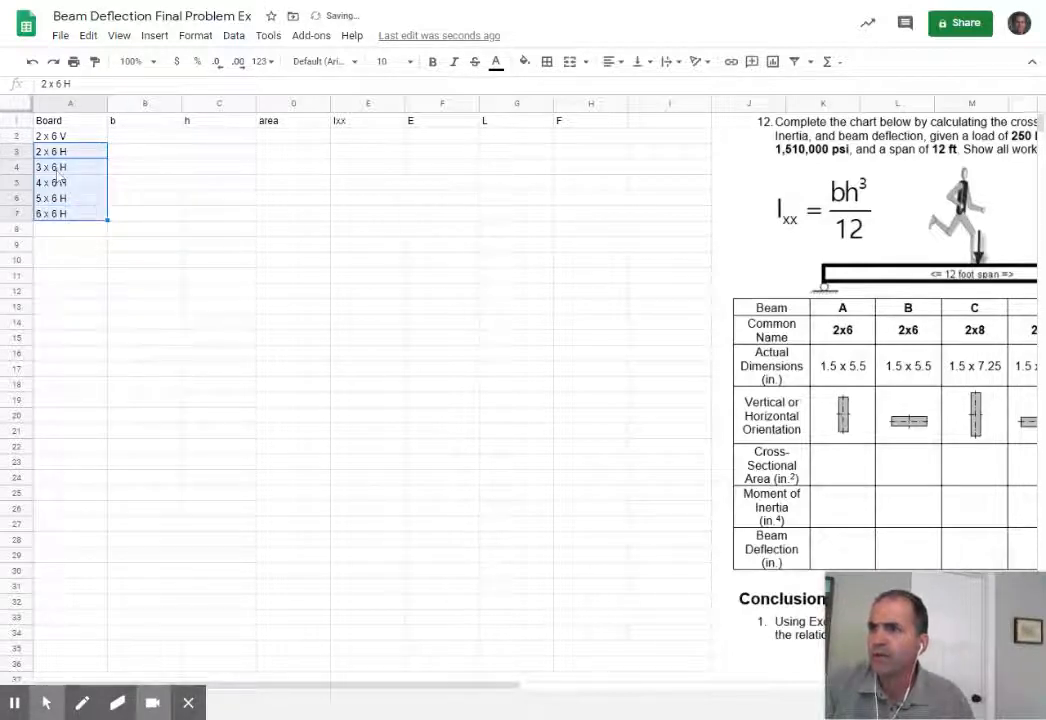
{"action": "left_click", "coordinate": [33, 61]}
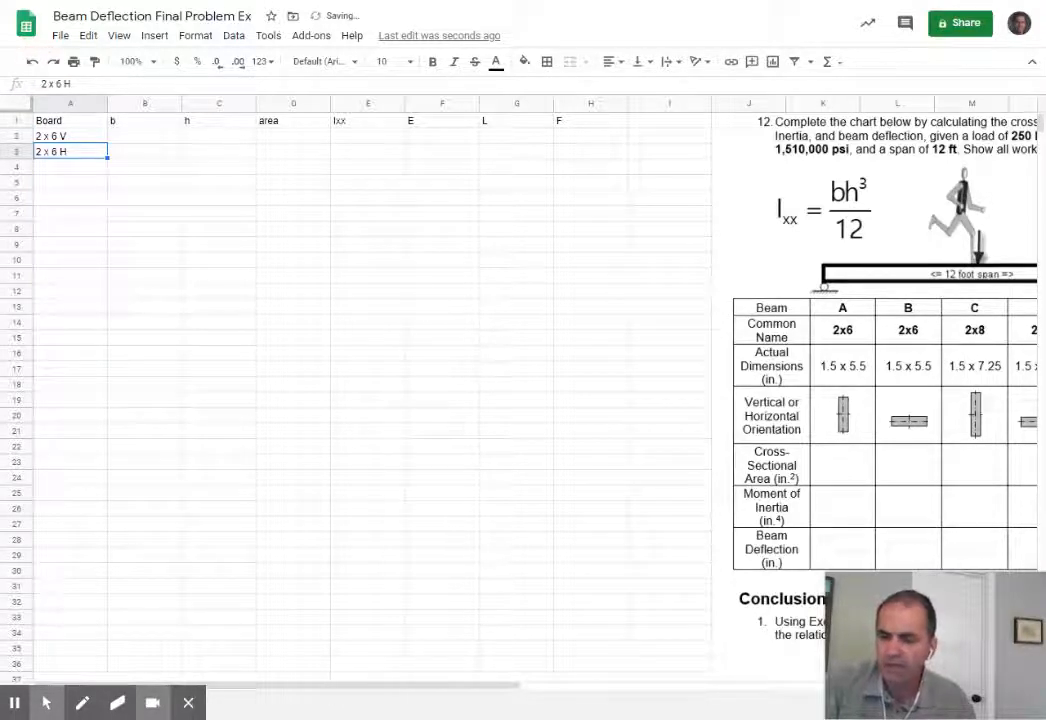
{"action": "left_click_drag", "start_coordinate": [107, 157], "coordinate": [107, 219]}
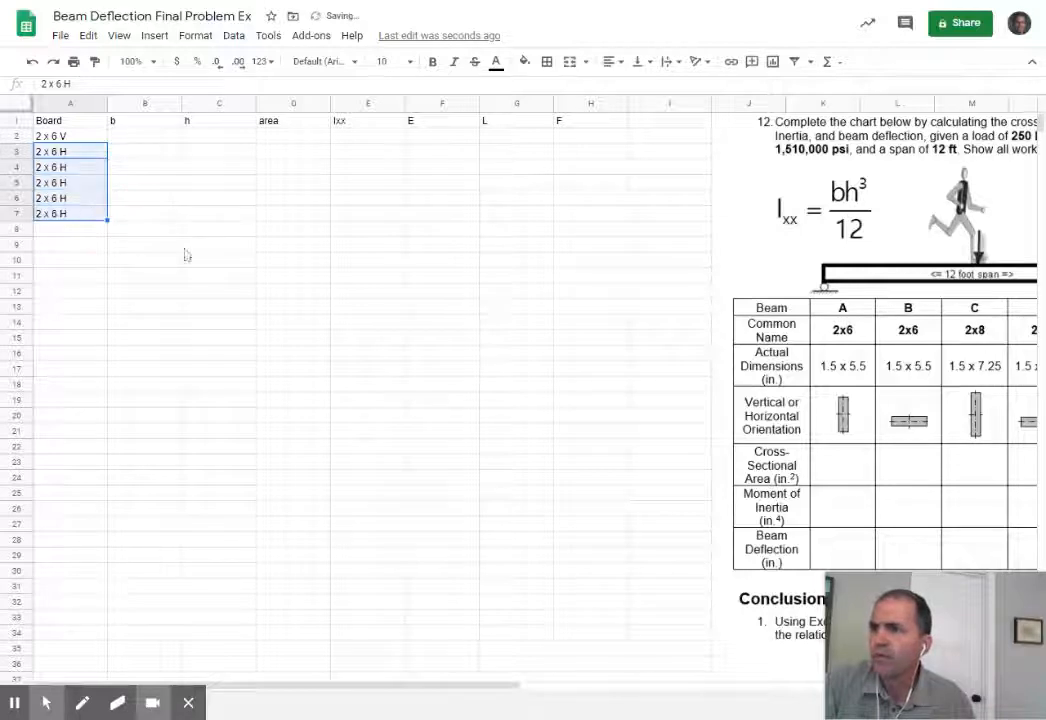
Step: Change the board labels in A4 and A5 to "2 x 8 H"
{"action": "left_click", "coordinate": [66, 166]}
{"action": "double_click", "coordinate": [66, 166]}
{"action": "left_click_drag", "start_coordinate": [59, 167], "coordinate": [54, 167]}
{"action": "type", "text": "8"}
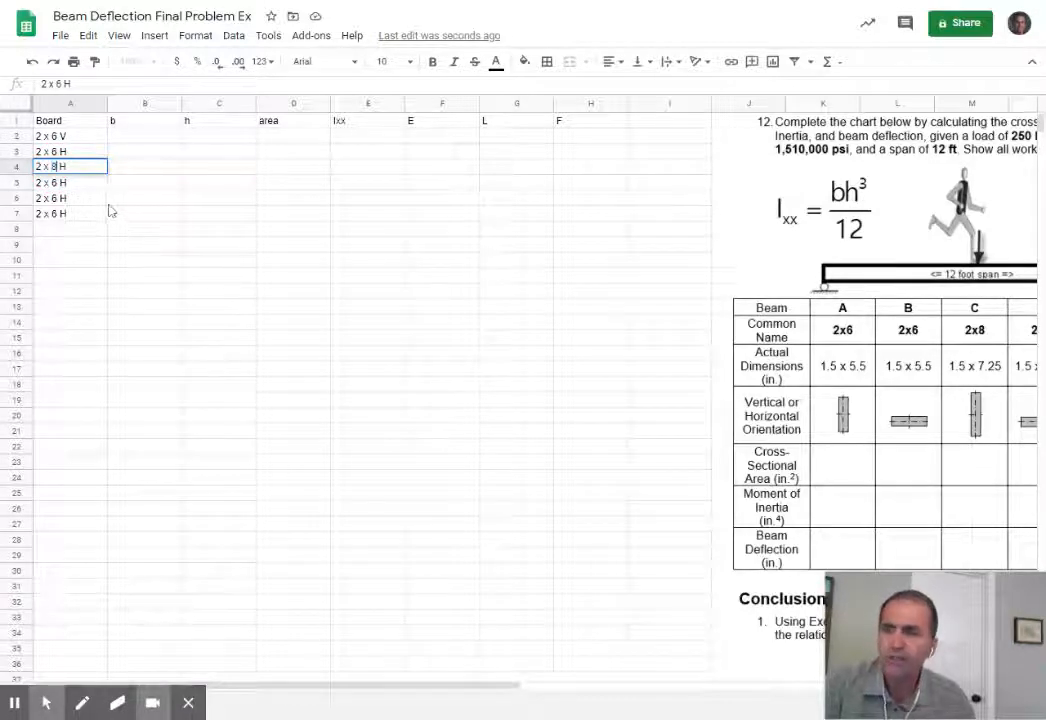
{"action": "left_click", "coordinate": [62, 184]}
{"action": "triple_click", "coordinate": [57, 185]}
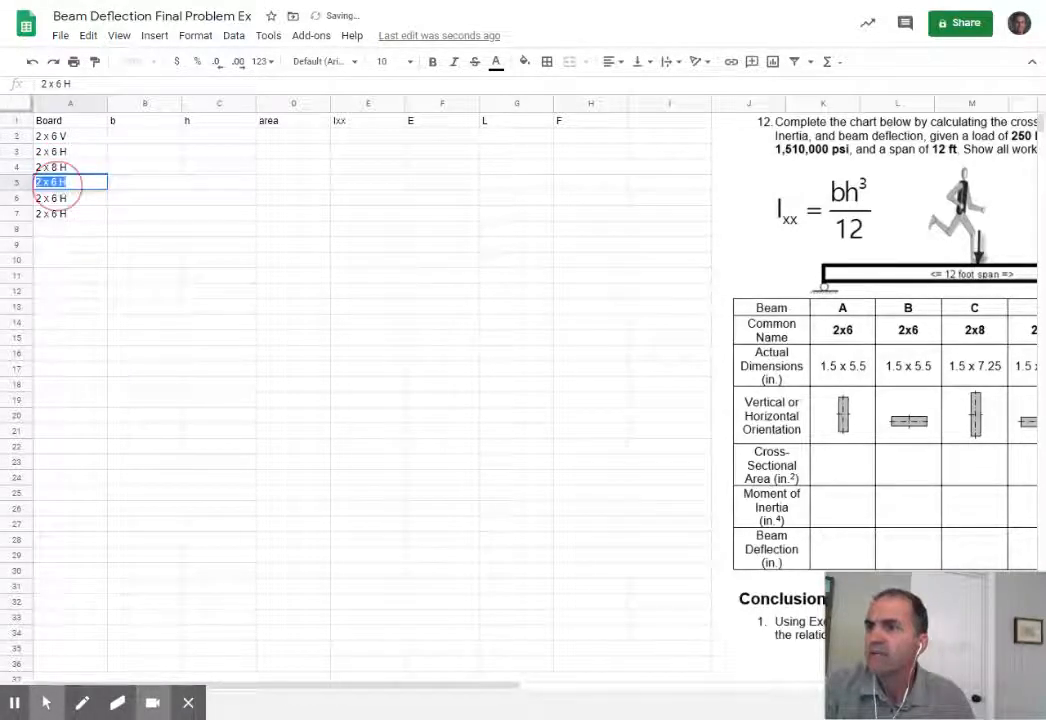
{"action": "left_click", "coordinate": [57, 186]}
{"action": "left_click", "coordinate": [57, 186]}
{"action": "left_click_drag", "start_coordinate": [57, 186], "coordinate": [52, 184]}
{"action": "type", "text": "8"}
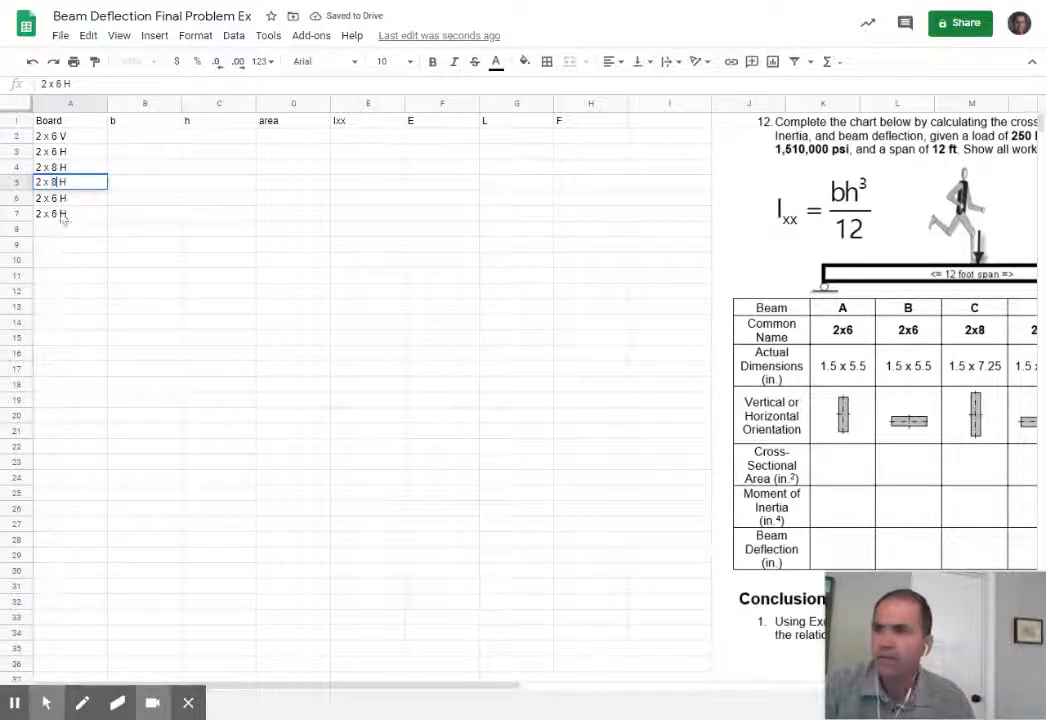
Step: Change the board labels in A6 and A7 to "2 x 10 H"
{"action": "left_click", "coordinate": [57, 197]}
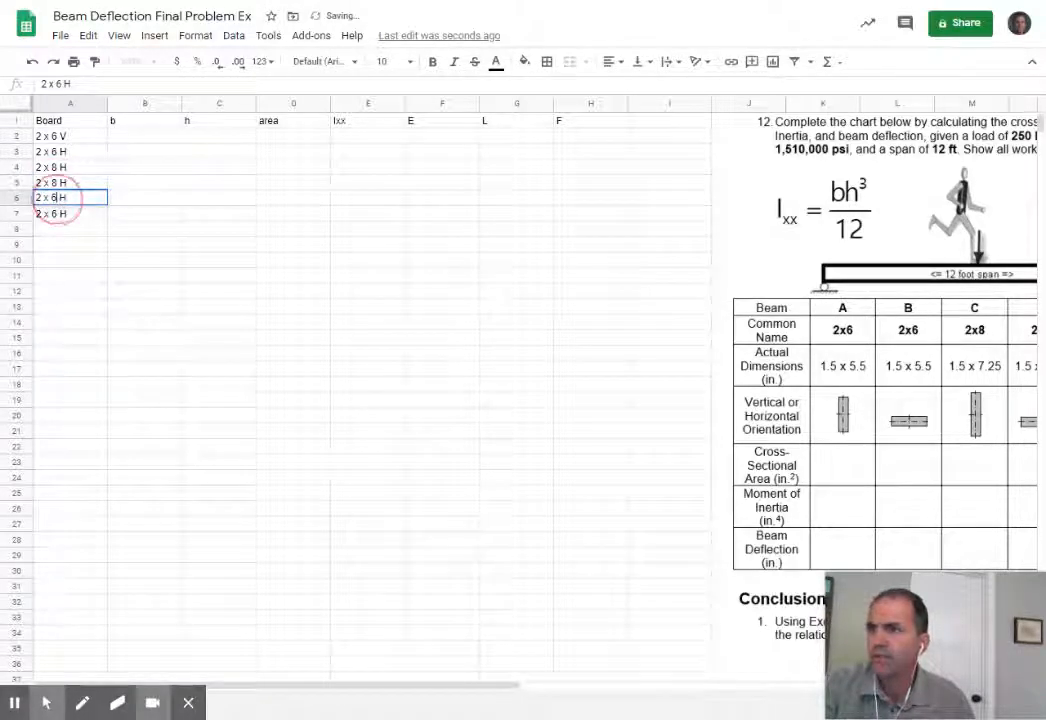
{"action": "left_click_drag", "start_coordinate": [57, 198], "coordinate": [52, 199]}
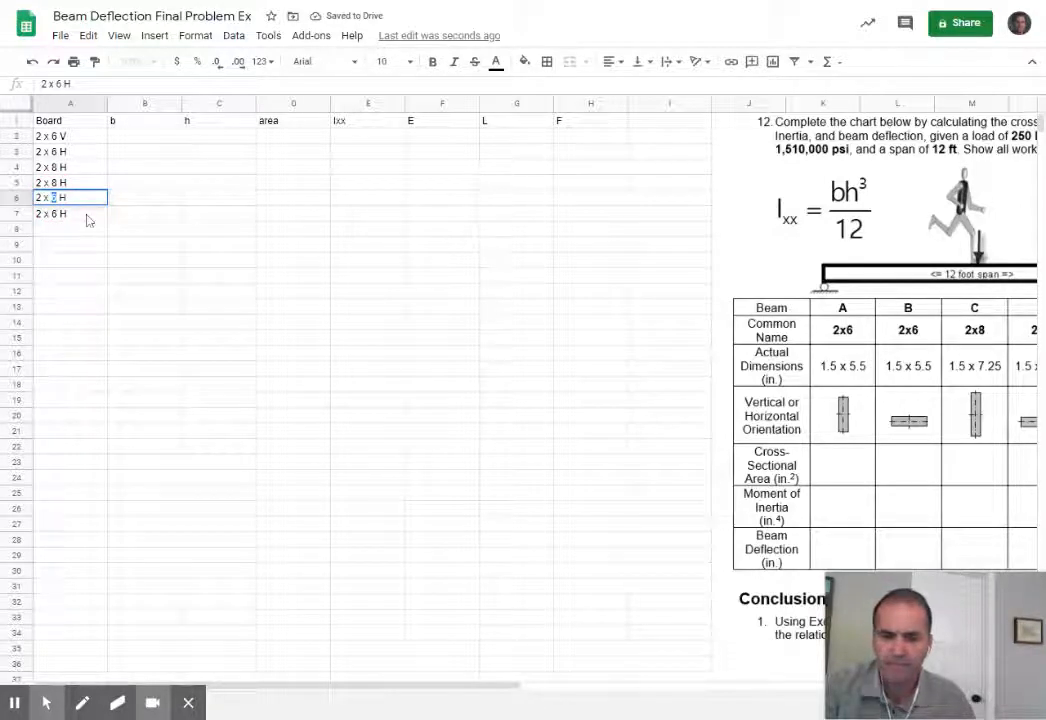
{"action": "type", "text": "10"}
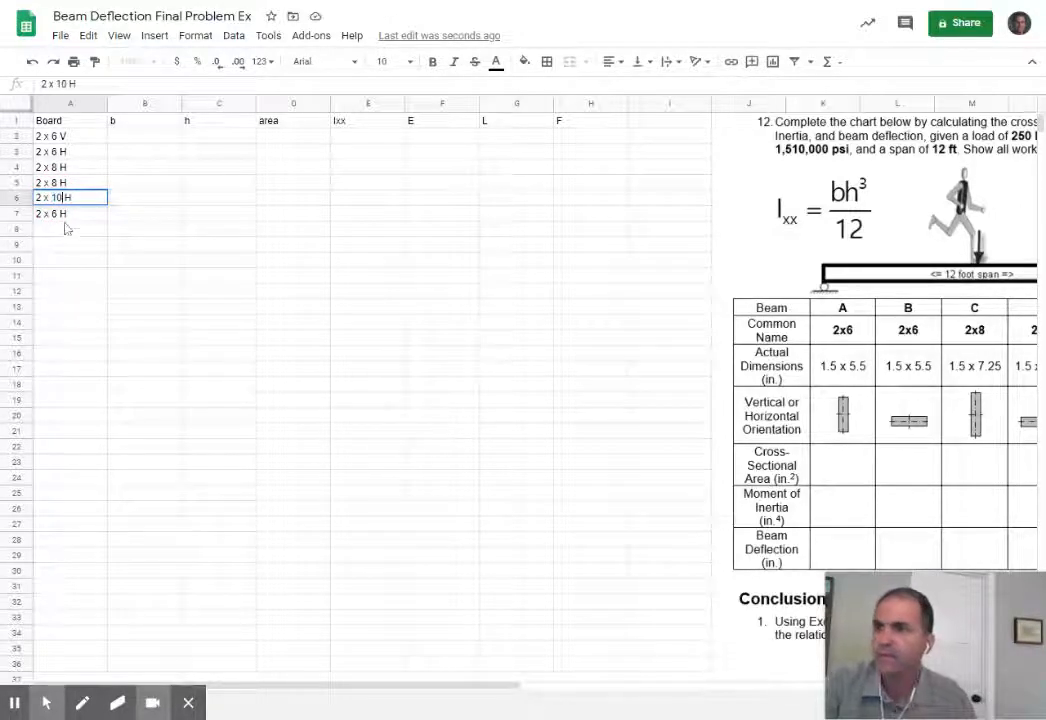
{"action": "left_click", "coordinate": [62, 218]}
{"action": "double_click", "coordinate": [55, 218]}
{"action": "left_click_drag", "start_coordinate": [57, 217], "coordinate": [52, 215]}
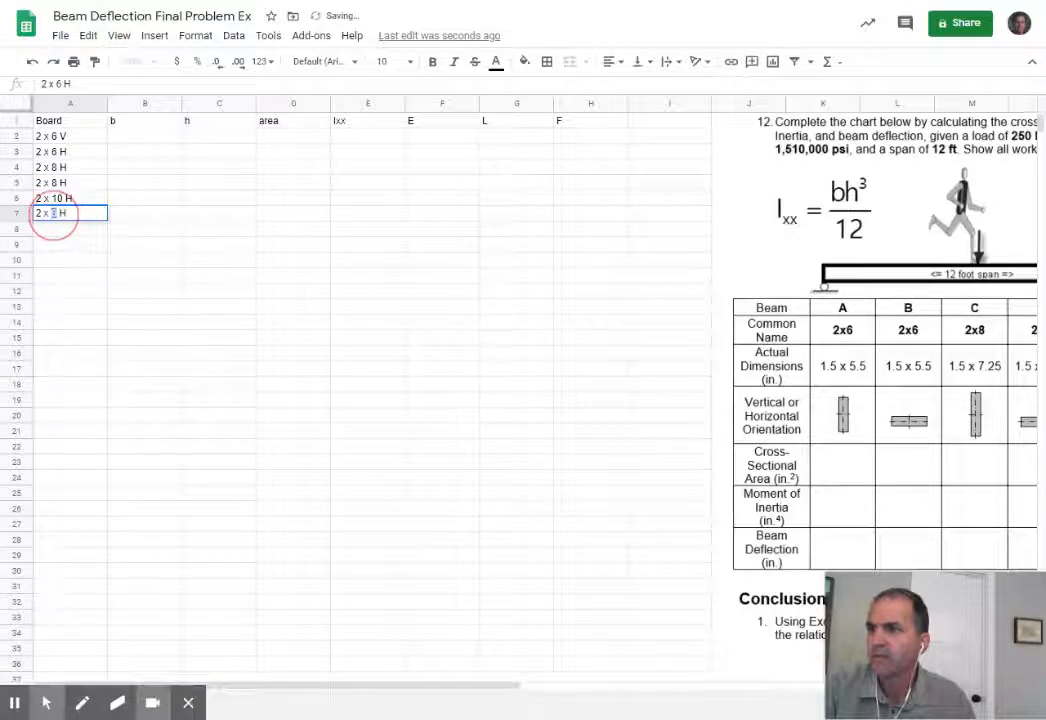
{"action": "type", "text": "10"}
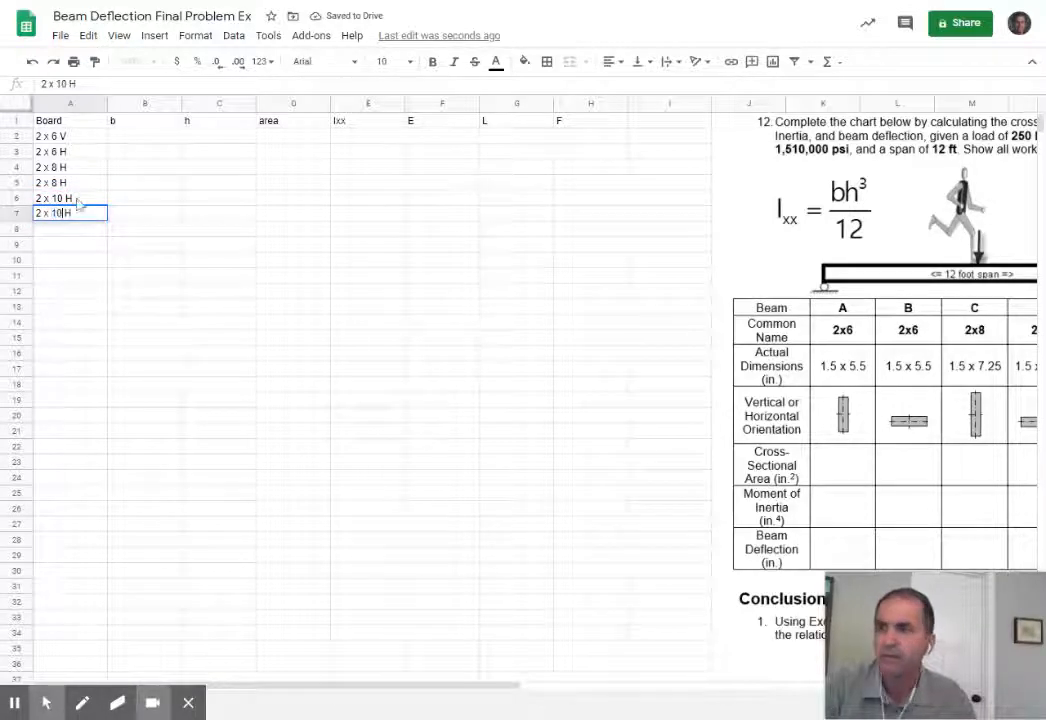
Step: Change the orientation letter to V in A4 and A6 so they read "2 x 8 V" and "2 x 10 V"
{"action": "left_click", "coordinate": [78, 182]}
{"action": "double_click", "coordinate": [73, 169]}
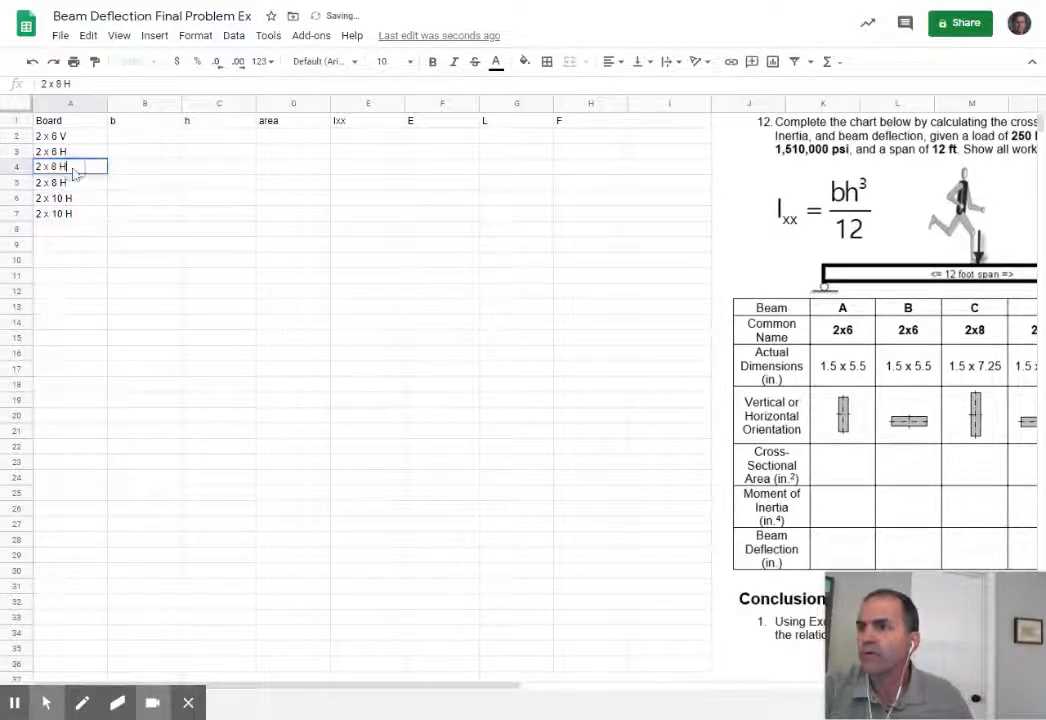
{"action": "double_click", "coordinate": [63, 166]}
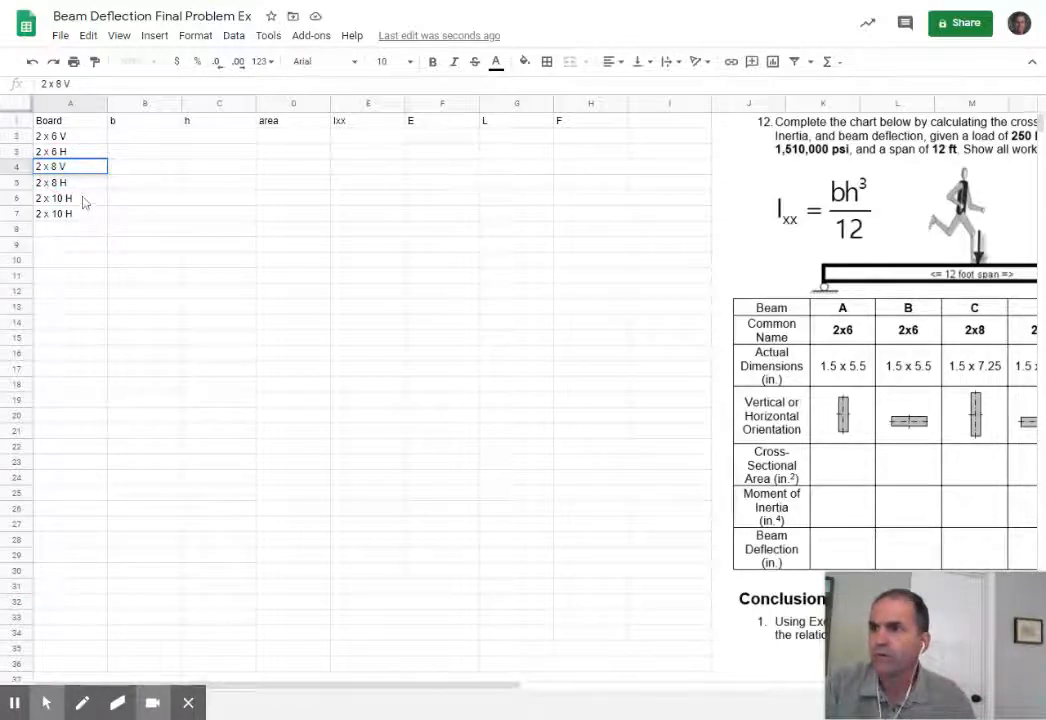
{"action": "left_click", "coordinate": [72, 199]}
{"action": "double_click", "coordinate": [75, 200]}
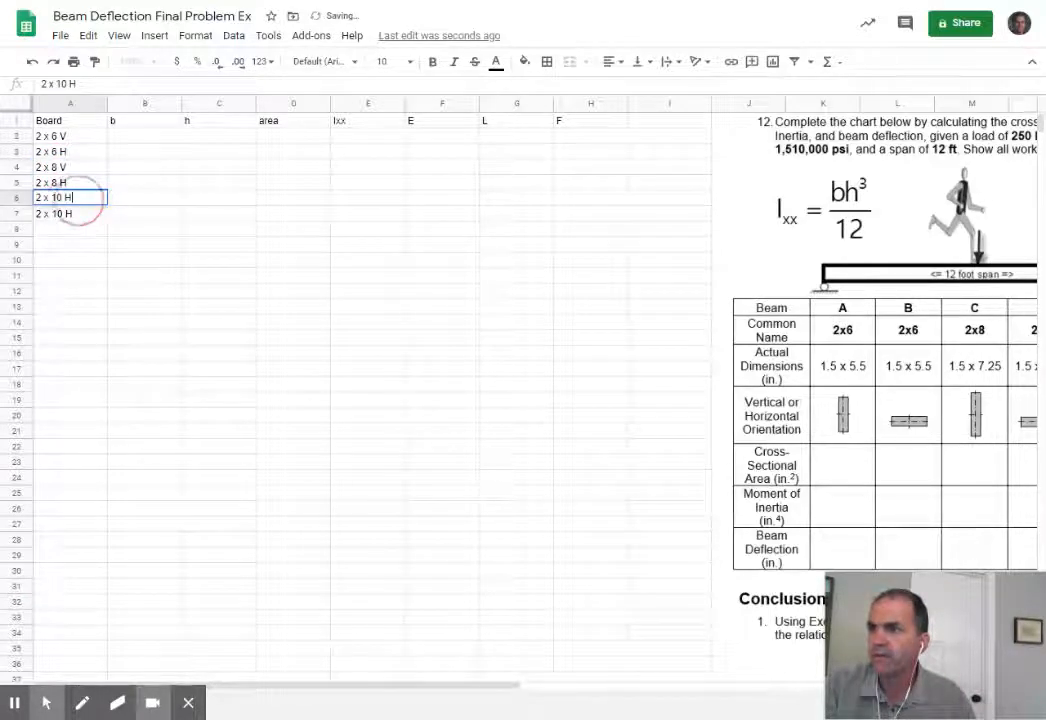
{"action": "double_click", "coordinate": [69, 199]}
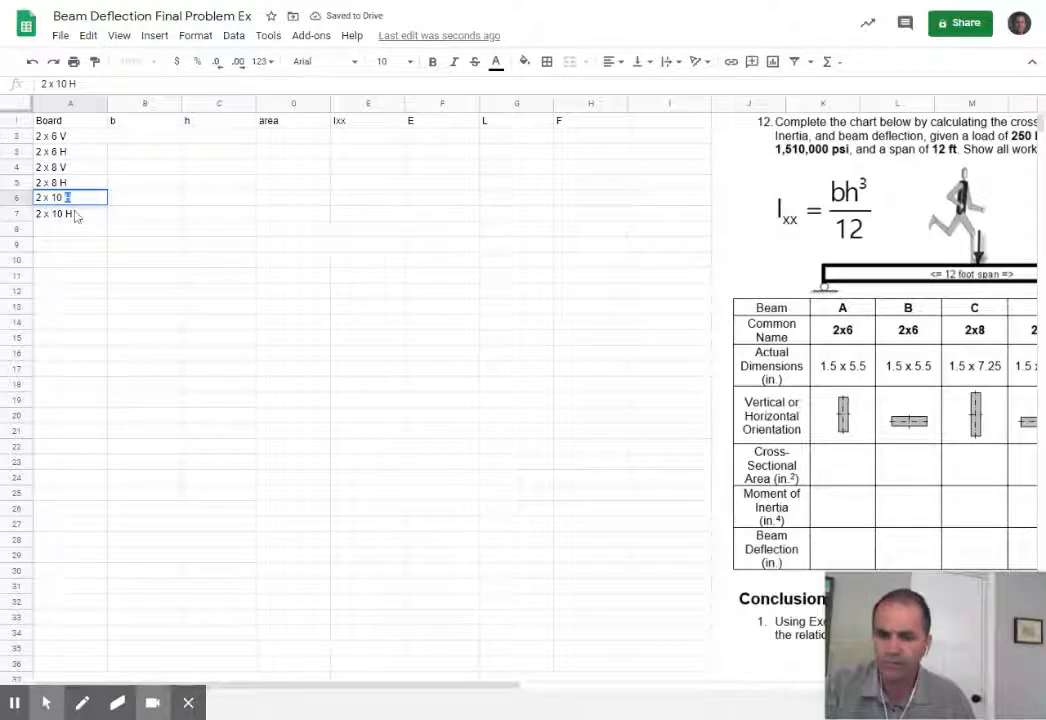
Step: Enter the 2 x 6 V board's dimensions: 1.5 for b in B2 and 5.5 for h in C2
{"action": "double_click", "coordinate": [141, 138]}
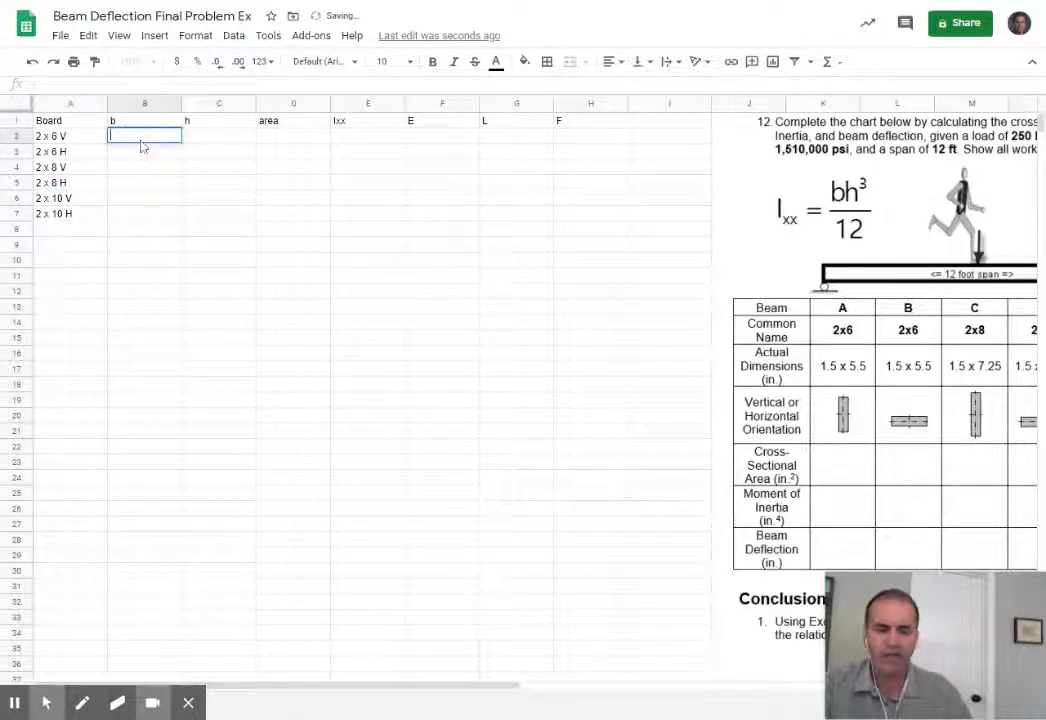
{"action": "type", "text": "1.5"}
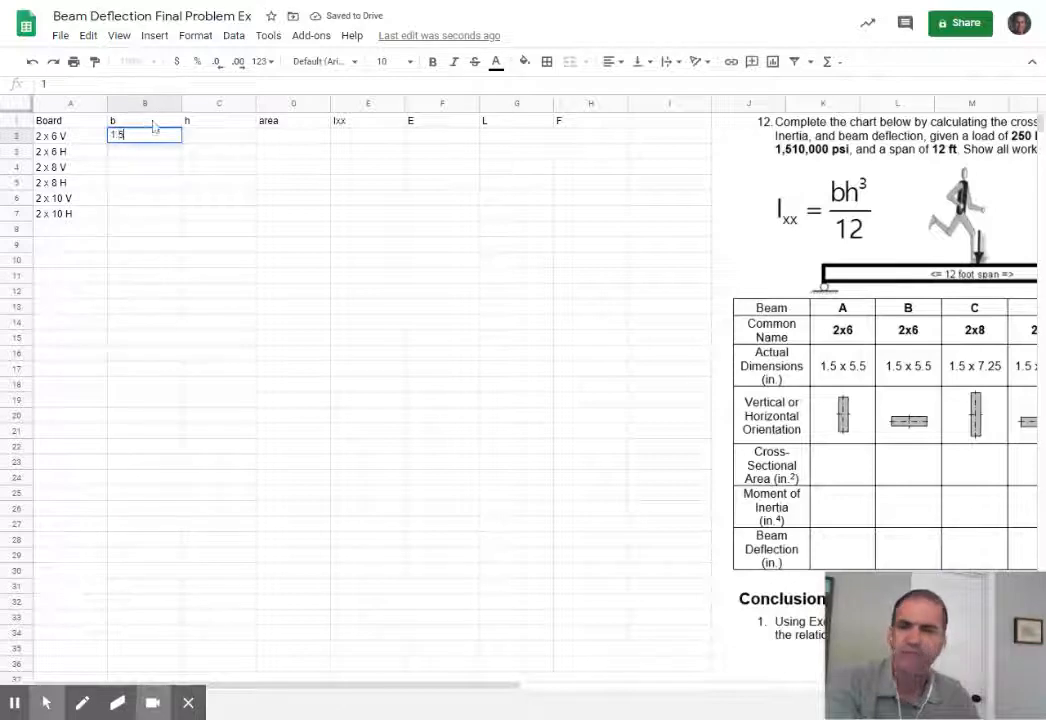
{"action": "left_click", "coordinate": [226, 142]}
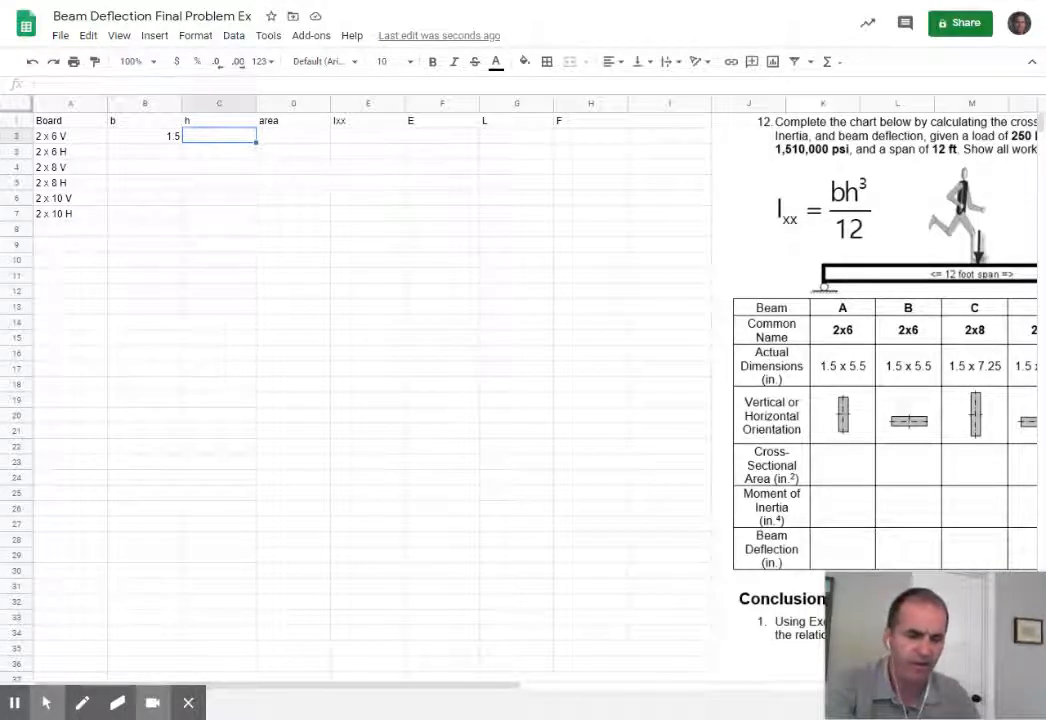
{"action": "type", "text": "5.5"}
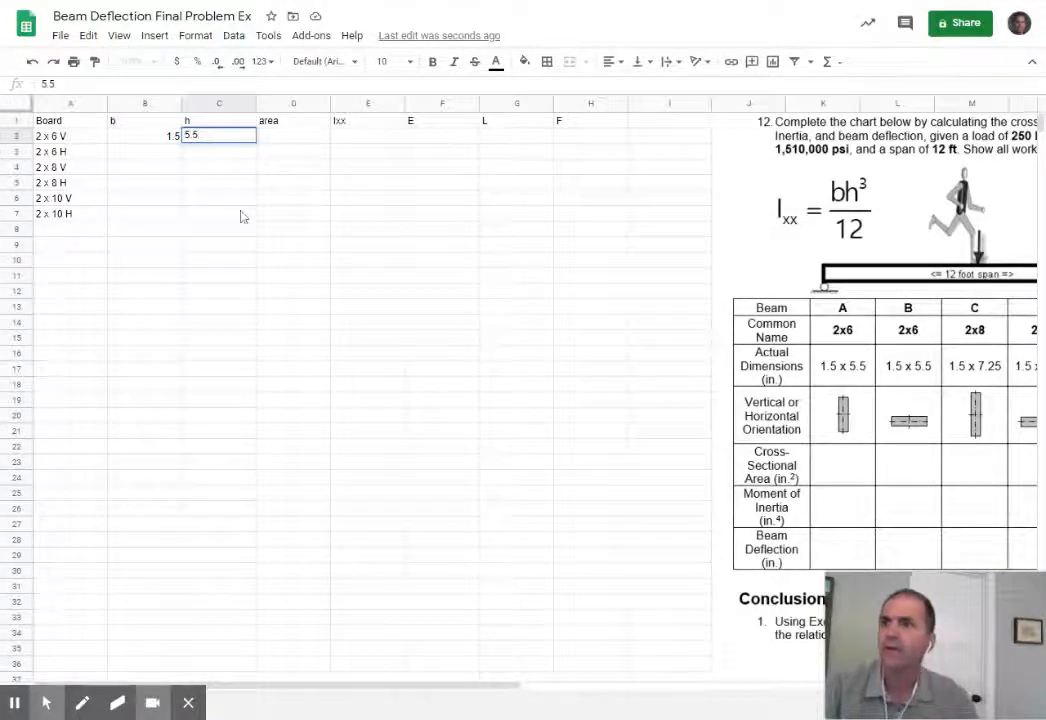
{"action": "left_click", "coordinate": [243, 214]}
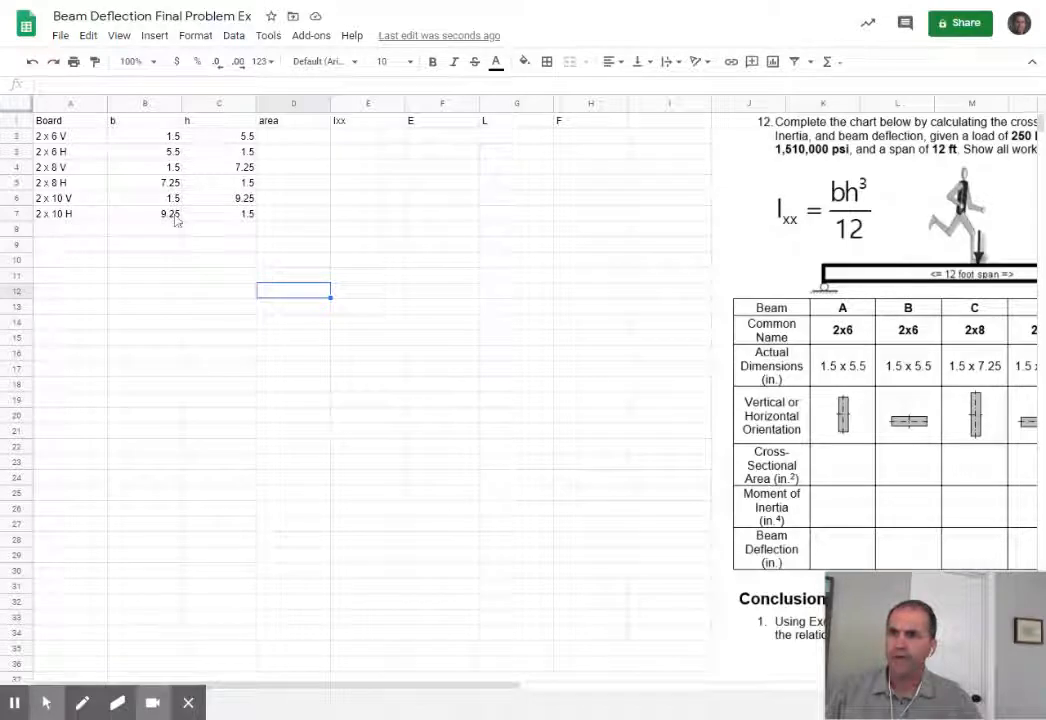
Step: Narrow columns B and C to fit their short dimension values
{"action": "left_click_drag", "start_coordinate": [183, 104], "coordinate": [138, 104]}
{"action": "left_click_drag", "start_coordinate": [207, 105], "coordinate": [170, 104]}
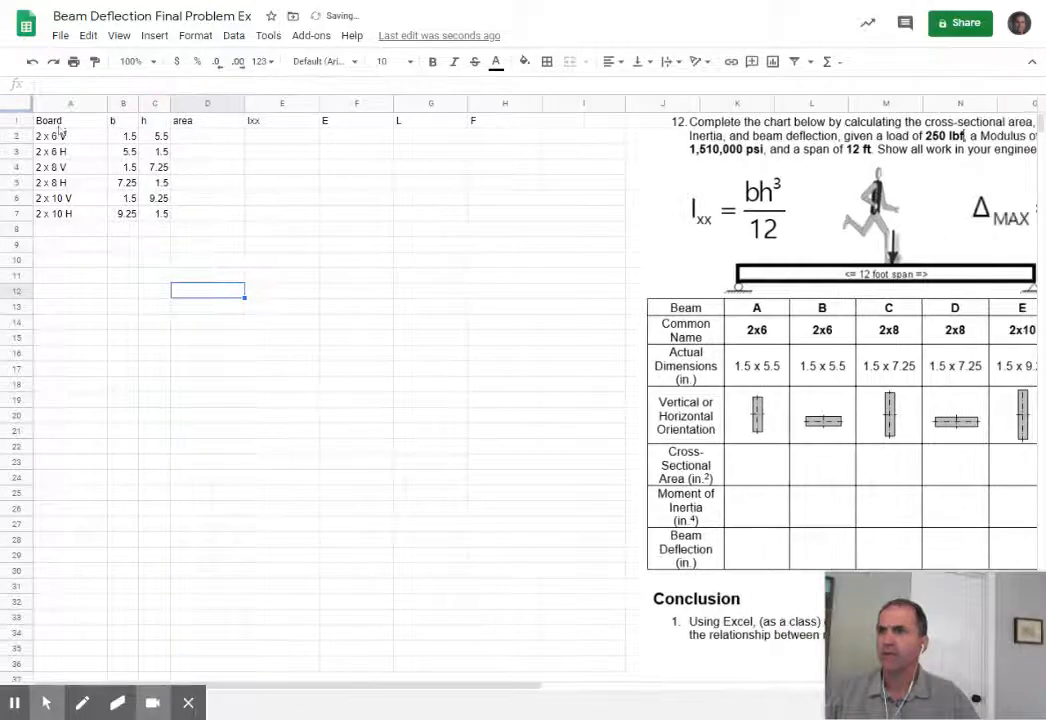
Step: Format A1:I25 as bold with font size 12, and widen column C slightly
{"action": "left_click_drag", "start_coordinate": [50, 120], "coordinate": [576, 500]}
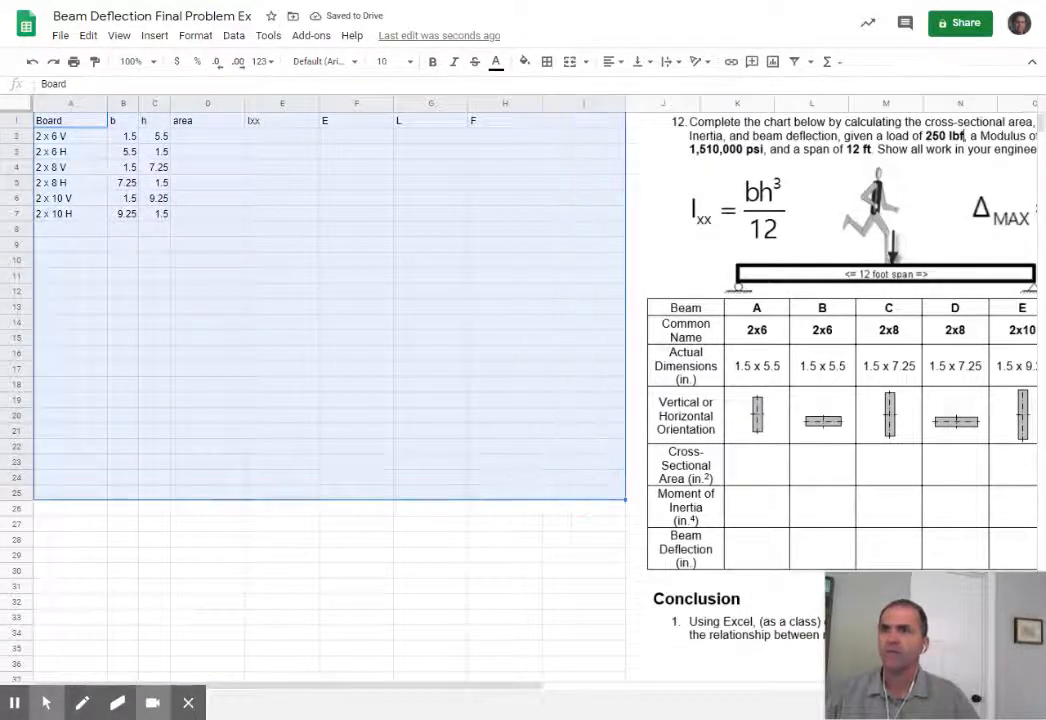
{"action": "left_click", "coordinate": [432, 62]}
{"action": "left_click", "coordinate": [408, 62]}
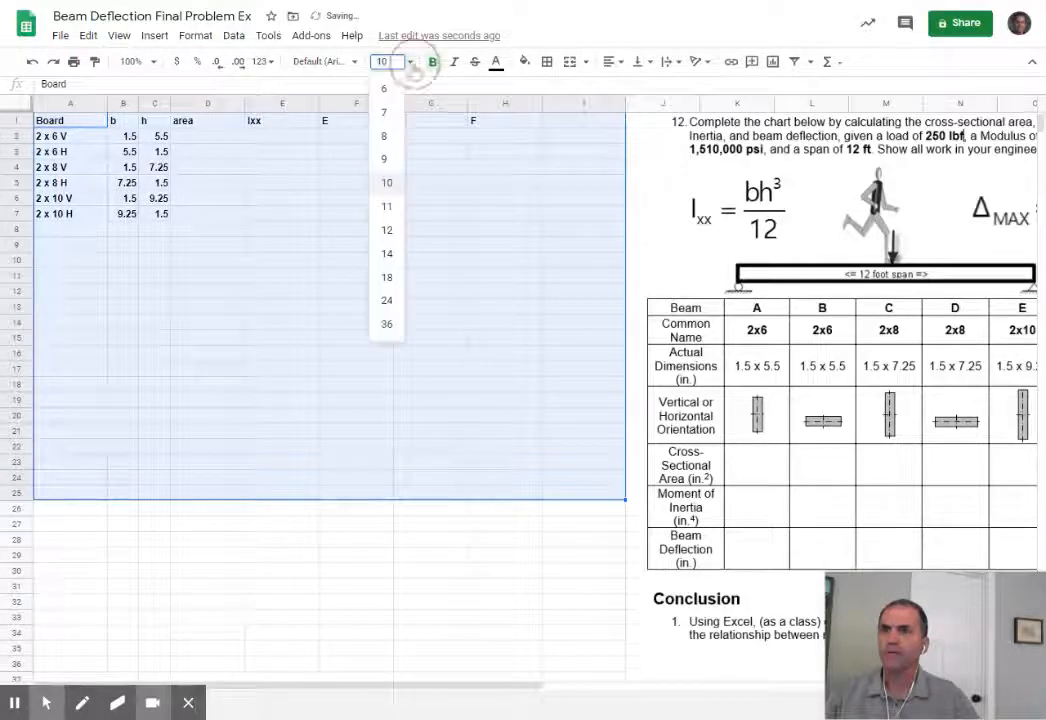
{"action": "left_click", "coordinate": [387, 229]}
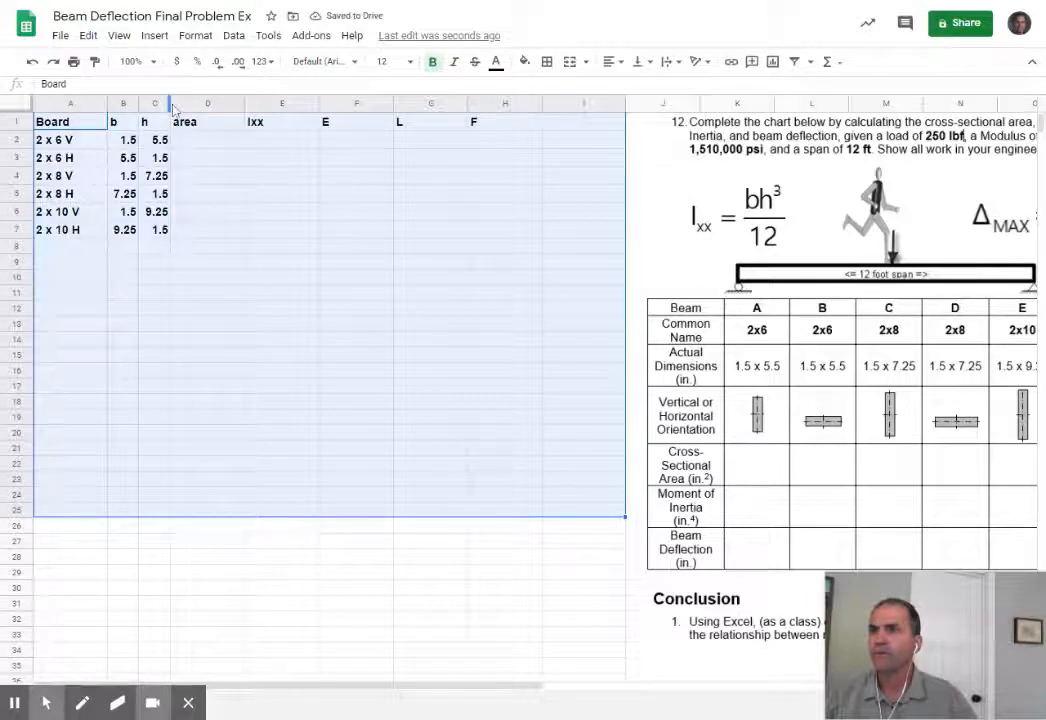
{"action": "mouse_move", "coordinate": [171, 107]}
{"action": "left_mouse_down"}
{"action": "mouse_move", "coordinate": [165, 100]}
{"action": "mouse_move", "coordinate": [185, 105]}
{"action": "left_mouse_up"}
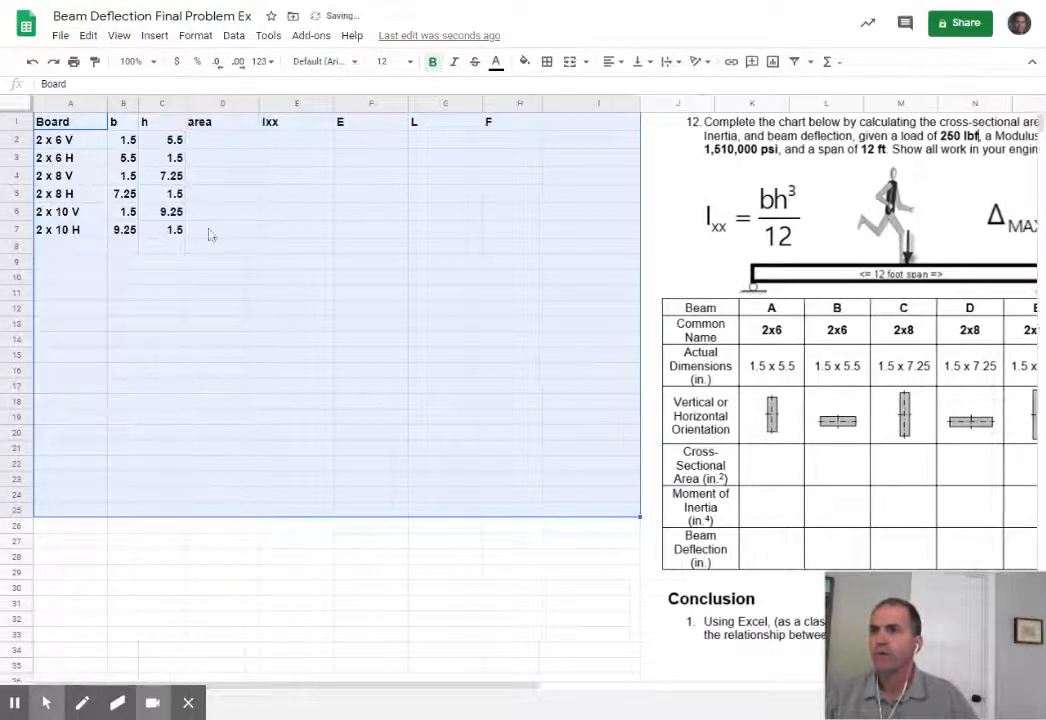
{"action": "left_click", "coordinate": [272, 450]}
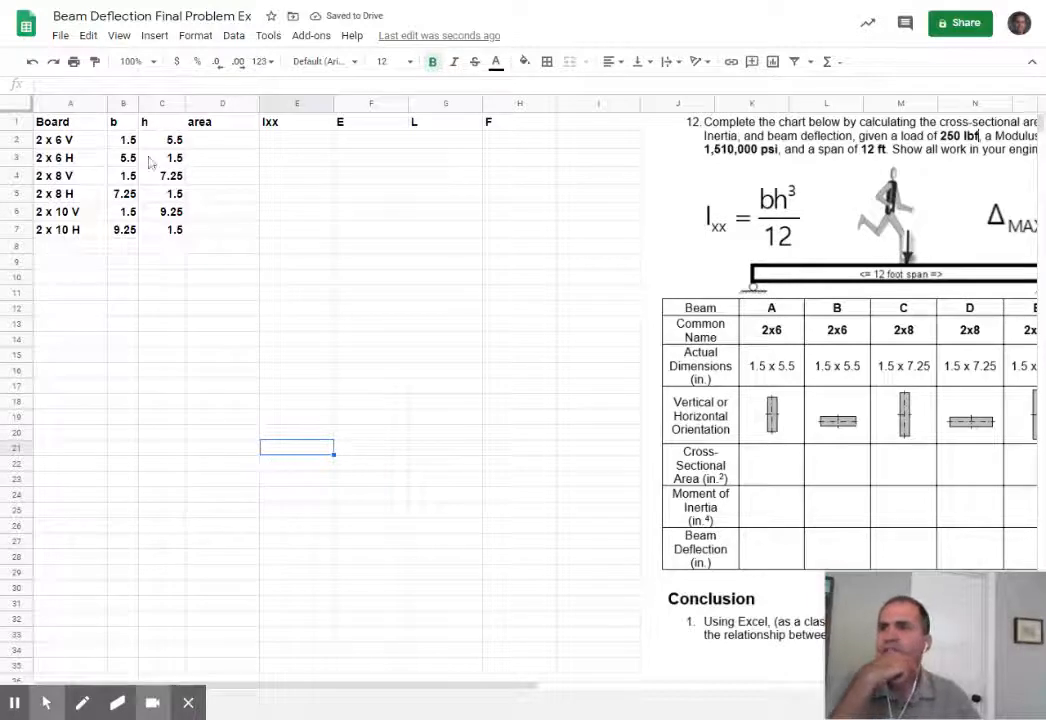
Step: Try the formula =B2x in D2 for the area of the 2 x 6 V board
{"action": "double_click", "coordinate": [228, 146]}
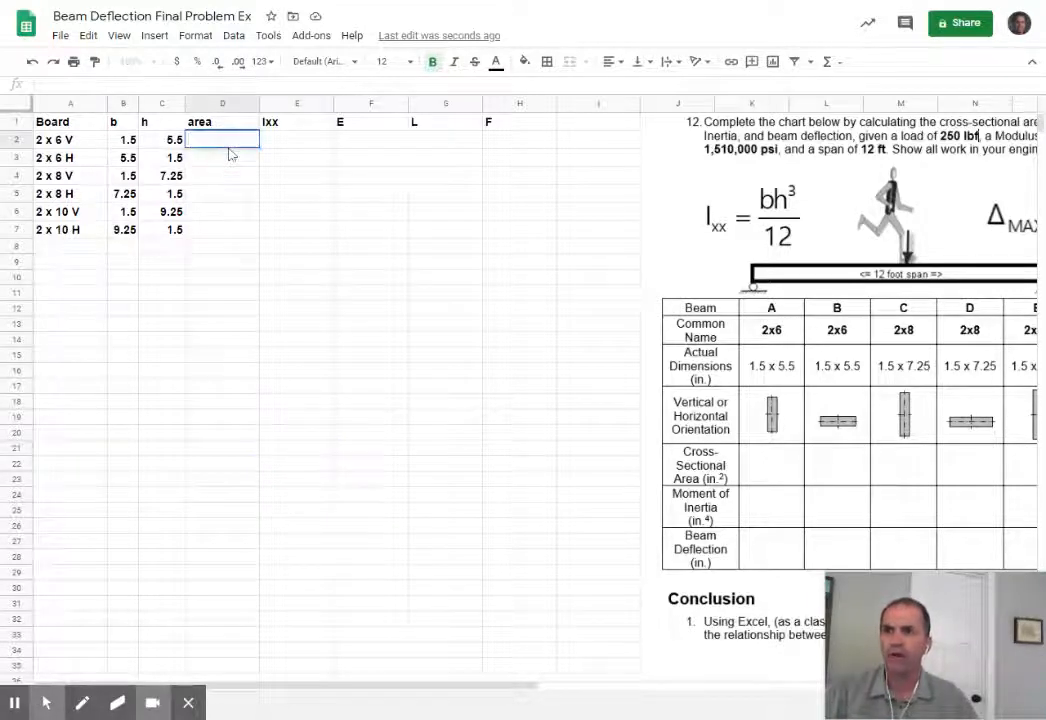
{"action": "type", "text": "="}
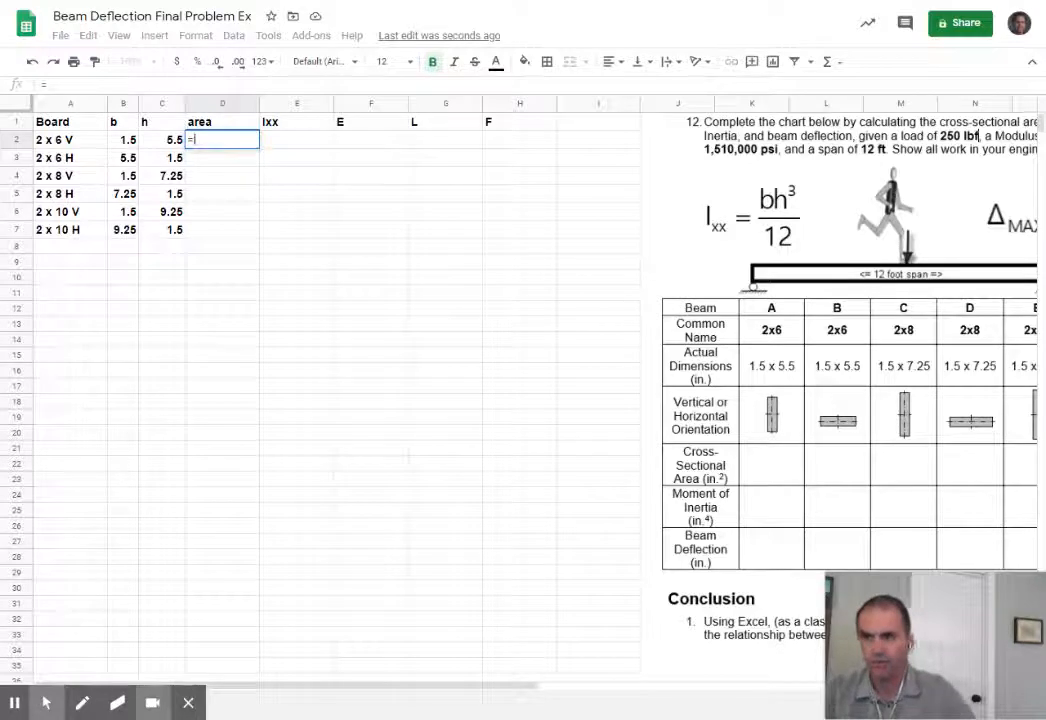
{"action": "left_click", "coordinate": [123, 143]}
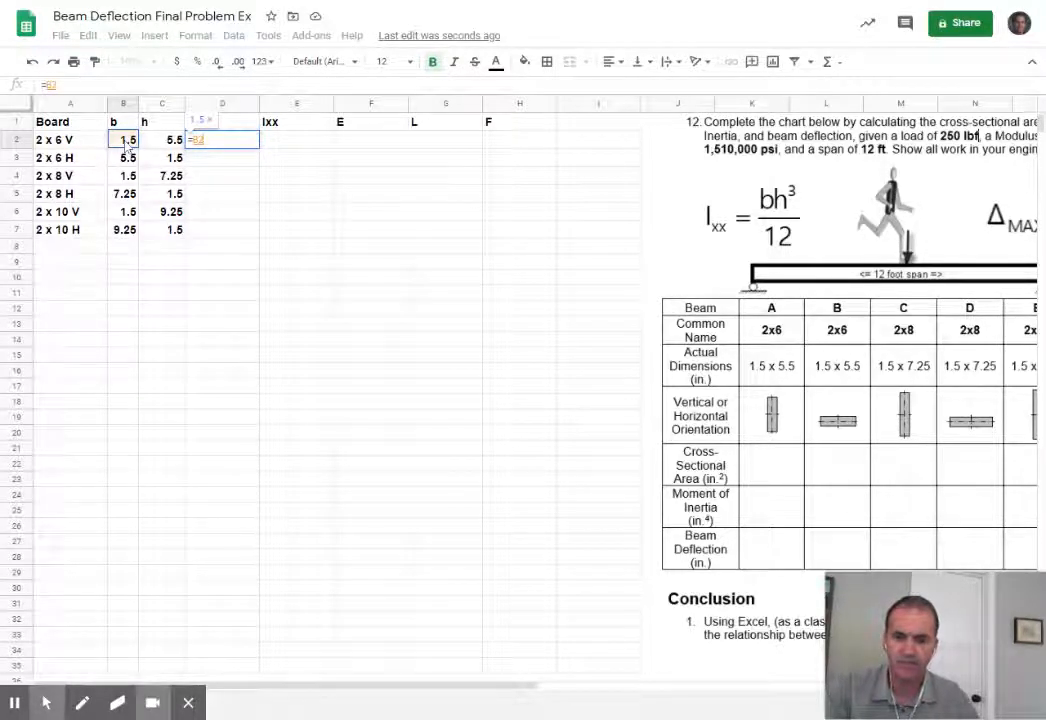
{"action": "type", "text": "x"}
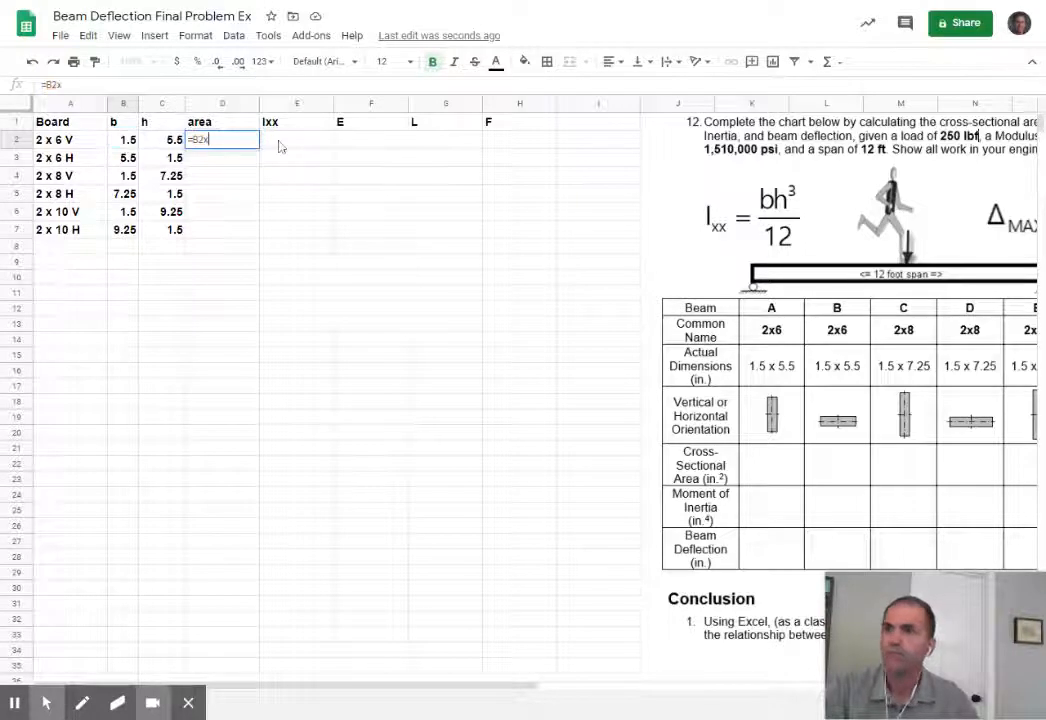
{"action": "left_click", "coordinate": [175, 145]}
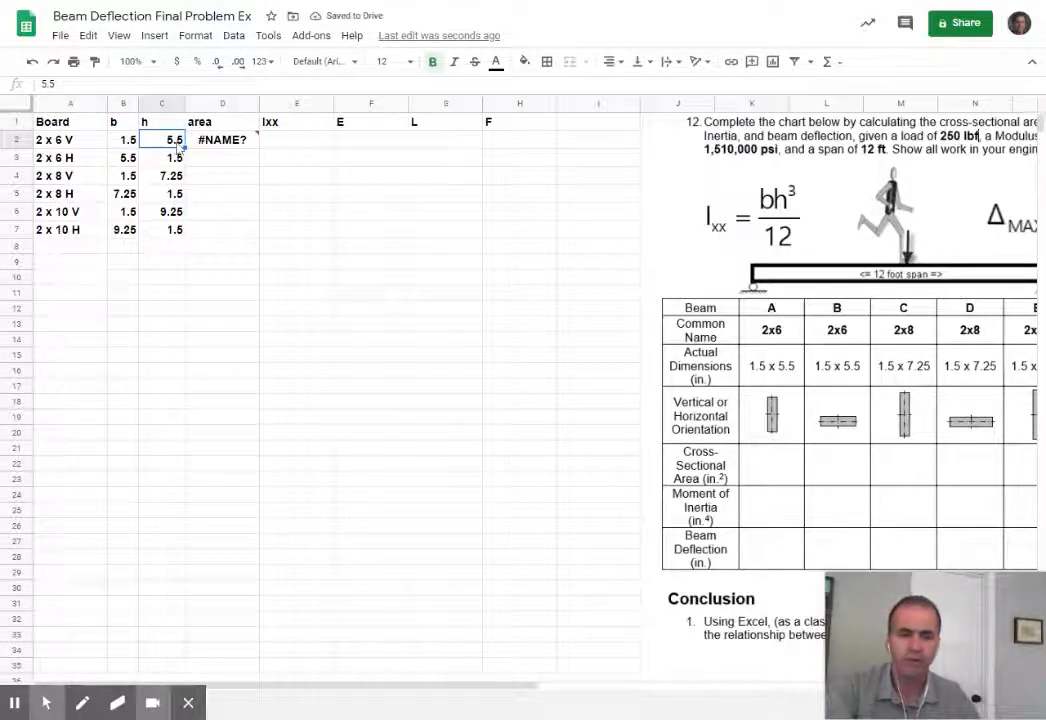
Step: Correct the area formula for the 2 x 6 V board in D2 to =B2*C2
{"action": "left_click", "coordinate": [245, 150]}
{"action": "double_click", "coordinate": [245, 150]}
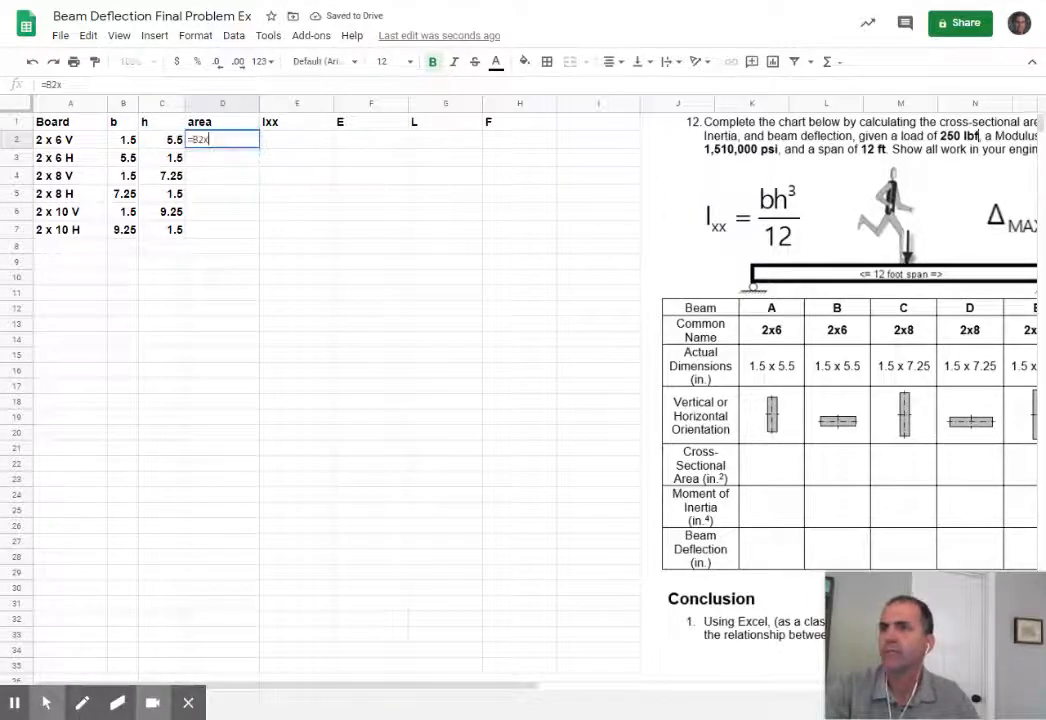
{"action": "key", "text": "BackSpace"}
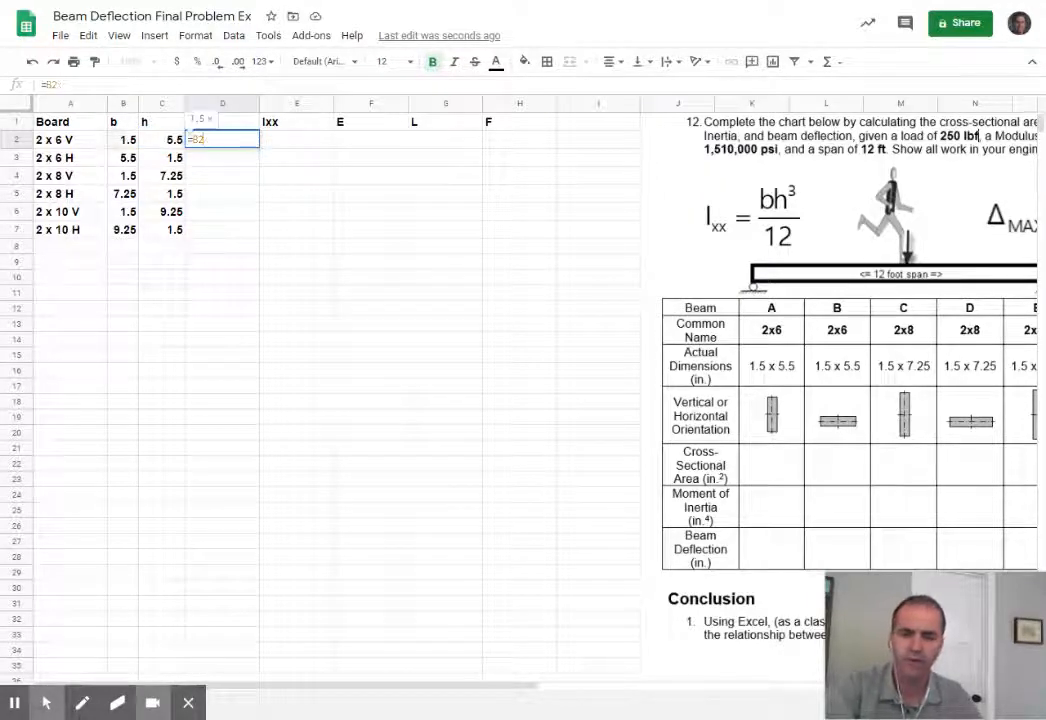
{"action": "type", "text": "*"}
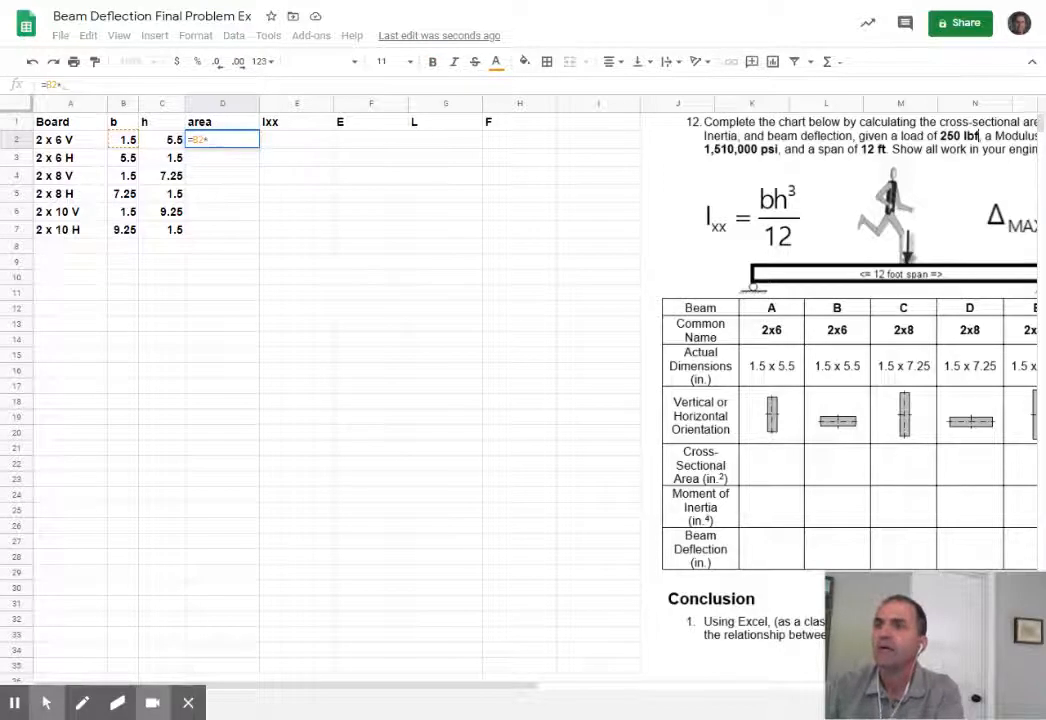
{"action": "left_click", "coordinate": [163, 141]}
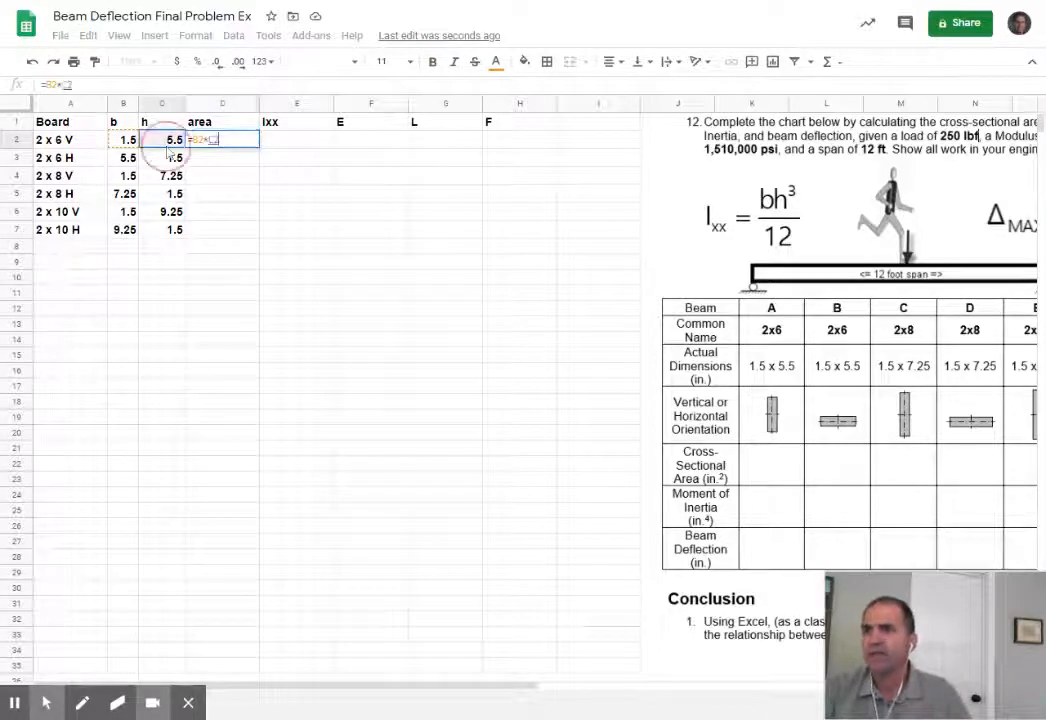
{"action": "key", "text": "Return"}
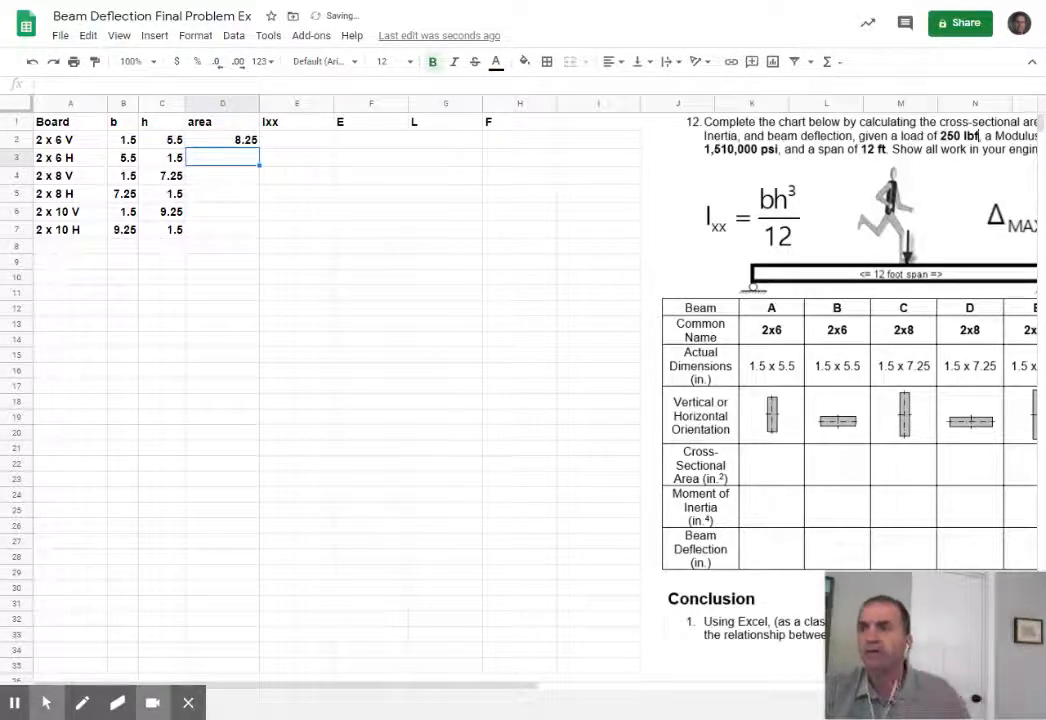
Step: Fill the area formula from D2 down through D7 for the remaining boards
{"action": "left_click", "coordinate": [230, 140]}
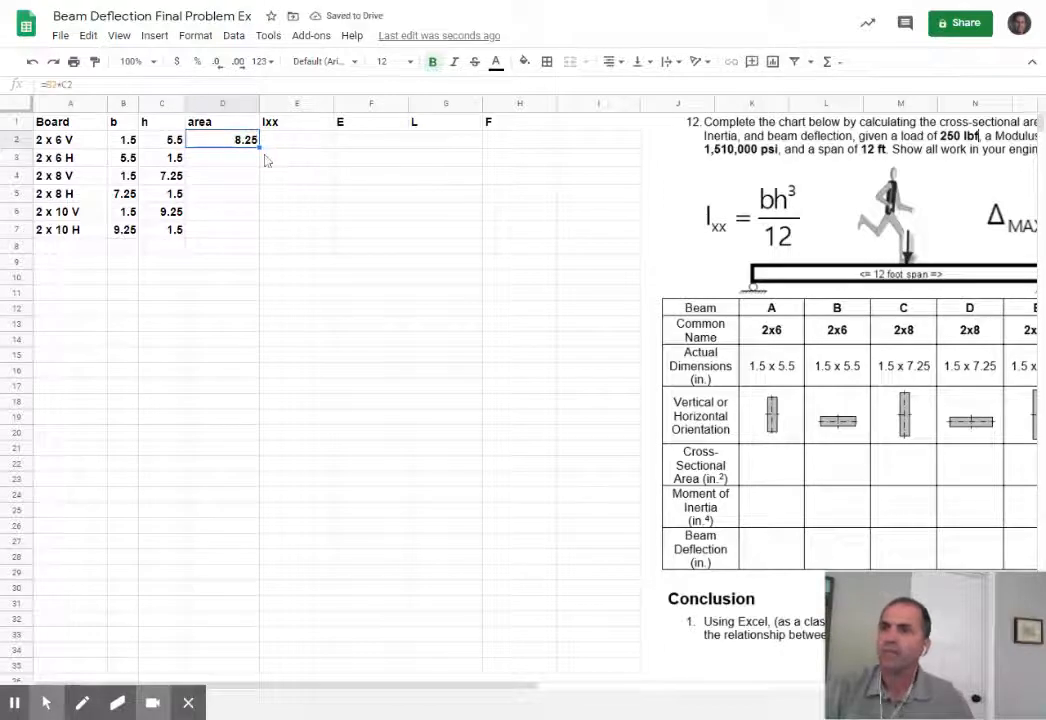
{"action": "left_click_drag", "start_coordinate": [259, 148], "coordinate": [259, 236]}
{"action": "left_click", "coordinate": [354, 310]}
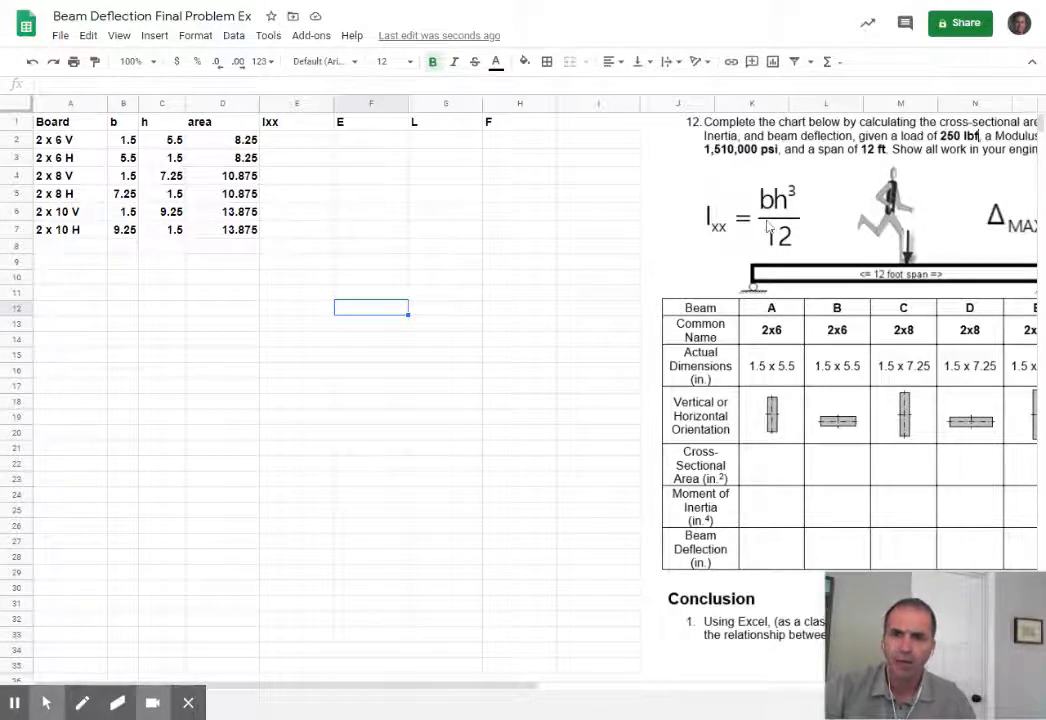
Step: Enter the formula =B2*C2^3 in E2 as the numerator of the 2 x 6 V board's moment of inertia
{"action": "left_click", "coordinate": [309, 142]}
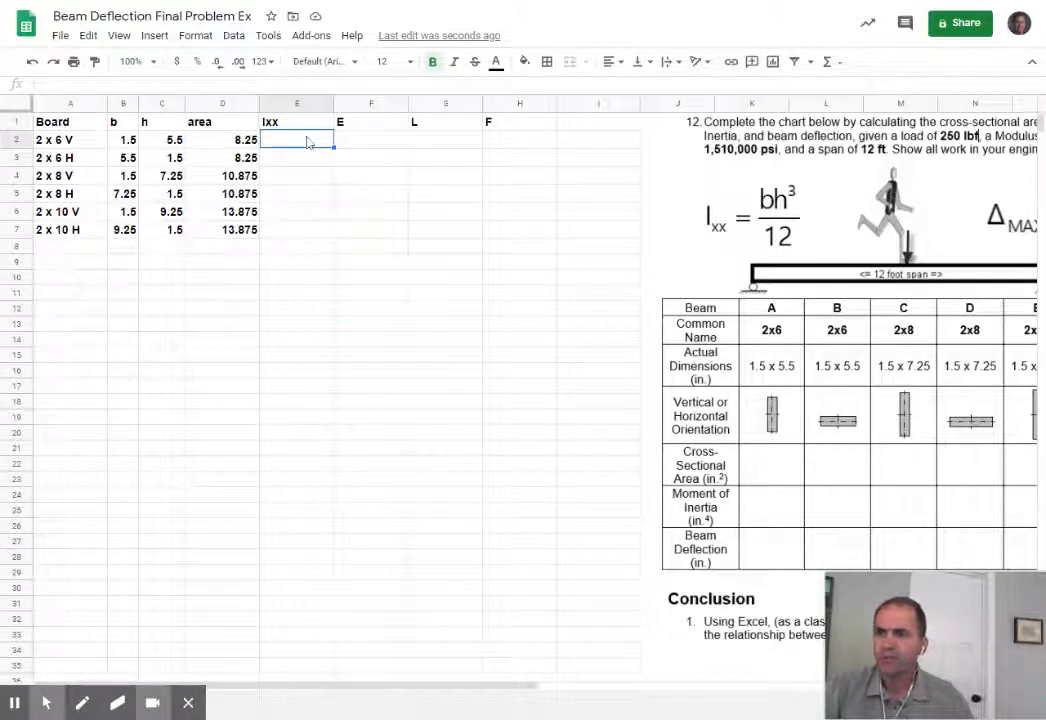
{"action": "type", "text": "="}
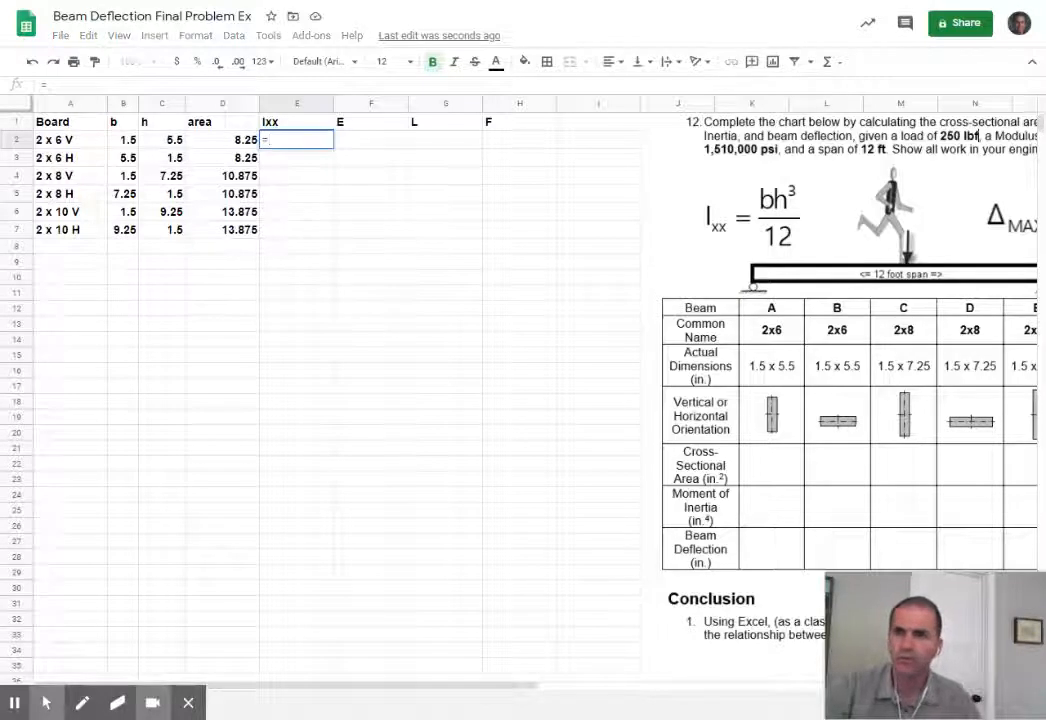
{"action": "left_click", "coordinate": [125, 141]}
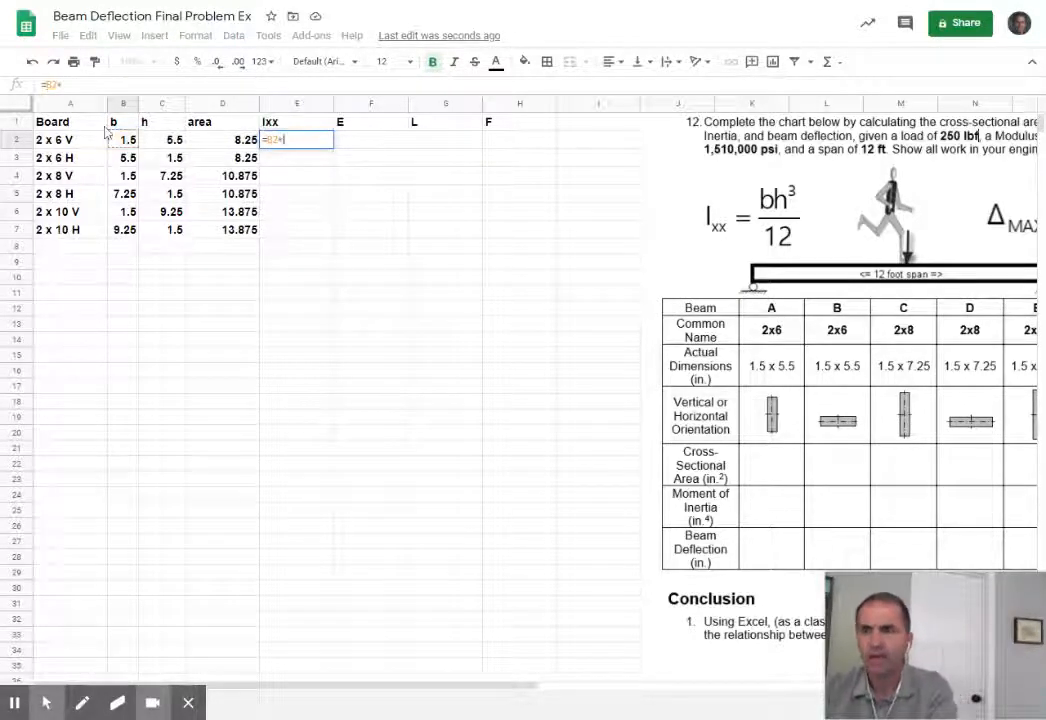
{"action": "type", "text": "*"}
{"action": "left_click", "coordinate": [165, 141]}
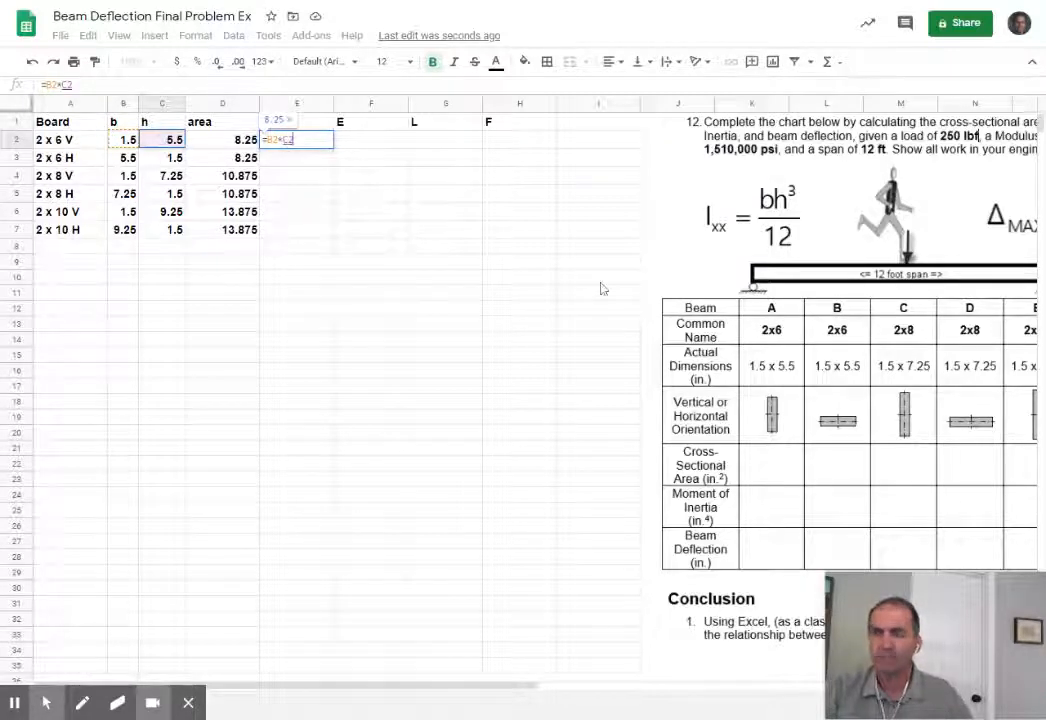
{"action": "type", "text": "^3"}
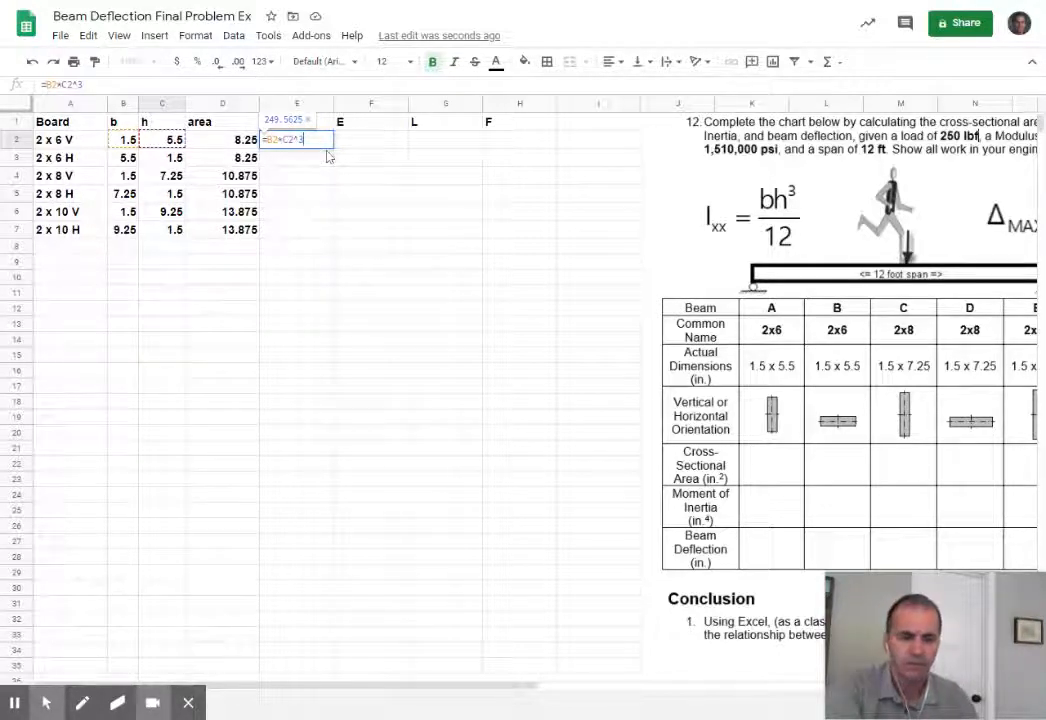
{"action": "key", "text": "Return"}
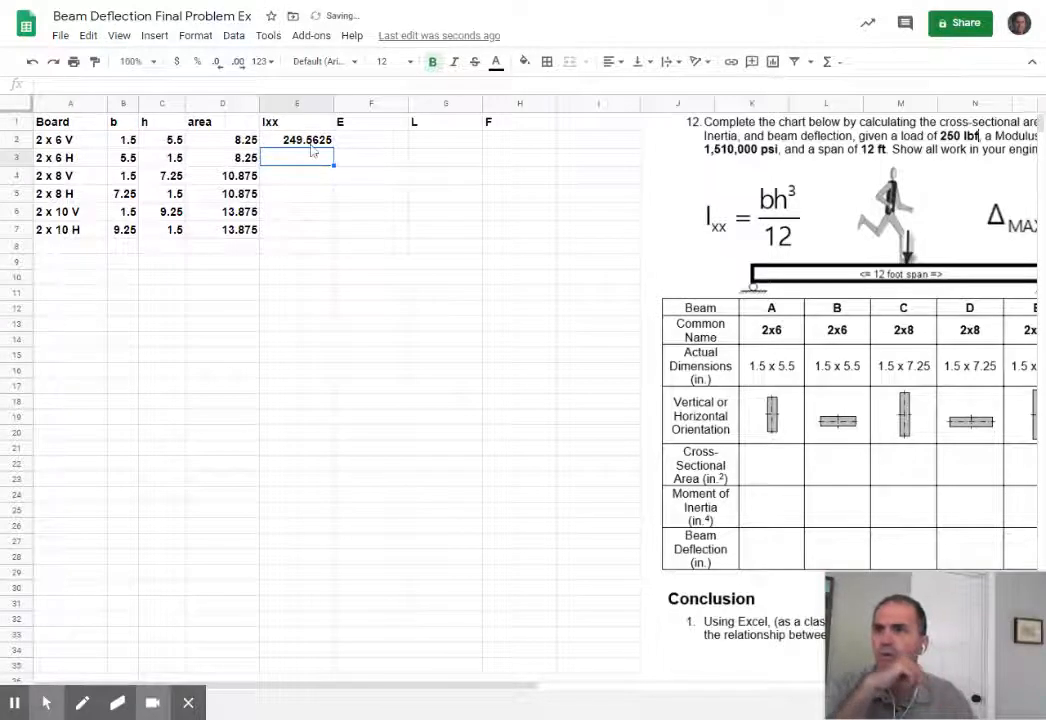
Step: Complete the moment of inertia formula in E2 by bracketing the product and dividing by 12: =(B2*C2^3)/12
{"action": "left_click", "coordinate": [310, 143]}
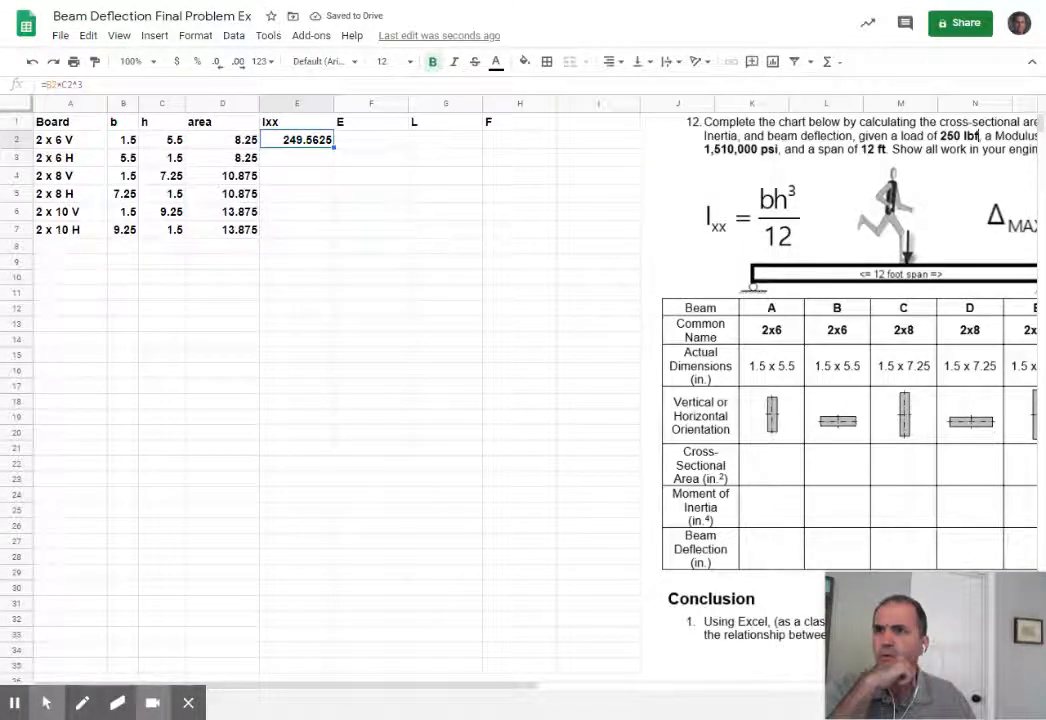
{"action": "double_click", "coordinate": [320, 144]}
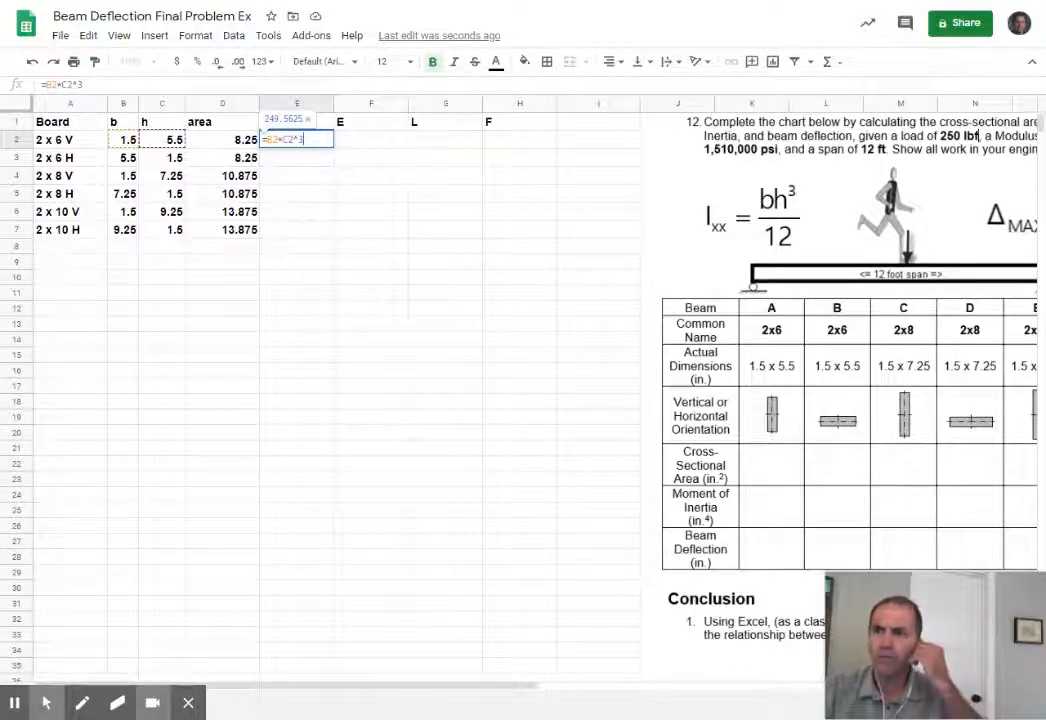
{"action": "type", "text": ")"}
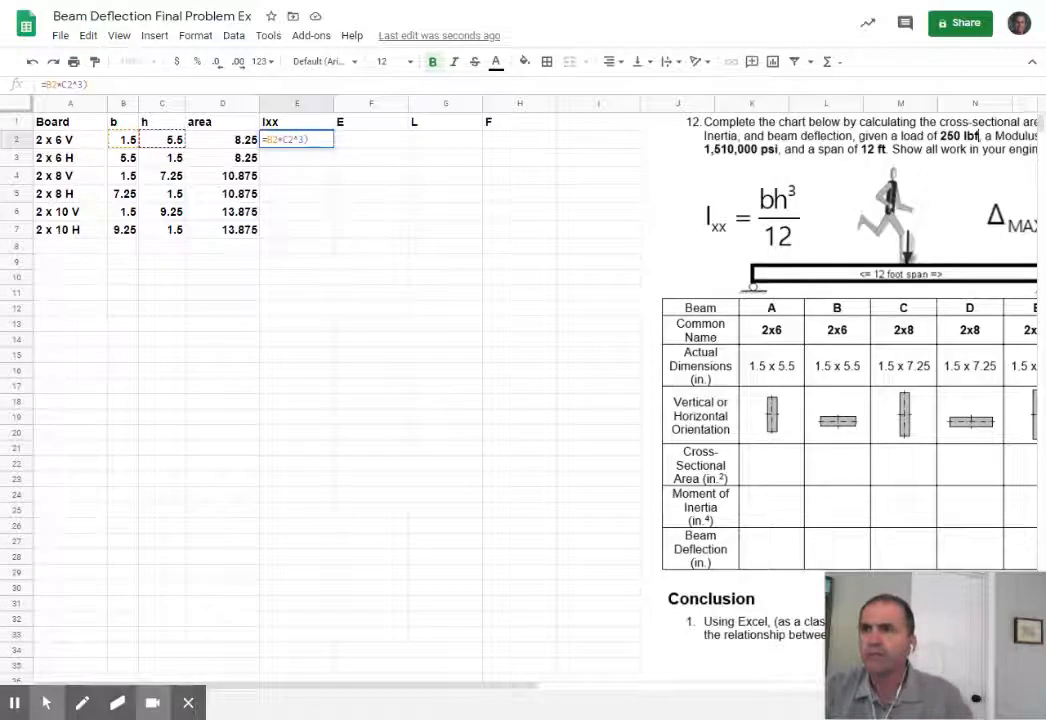
{"action": "left_click", "coordinate": [267, 141]}
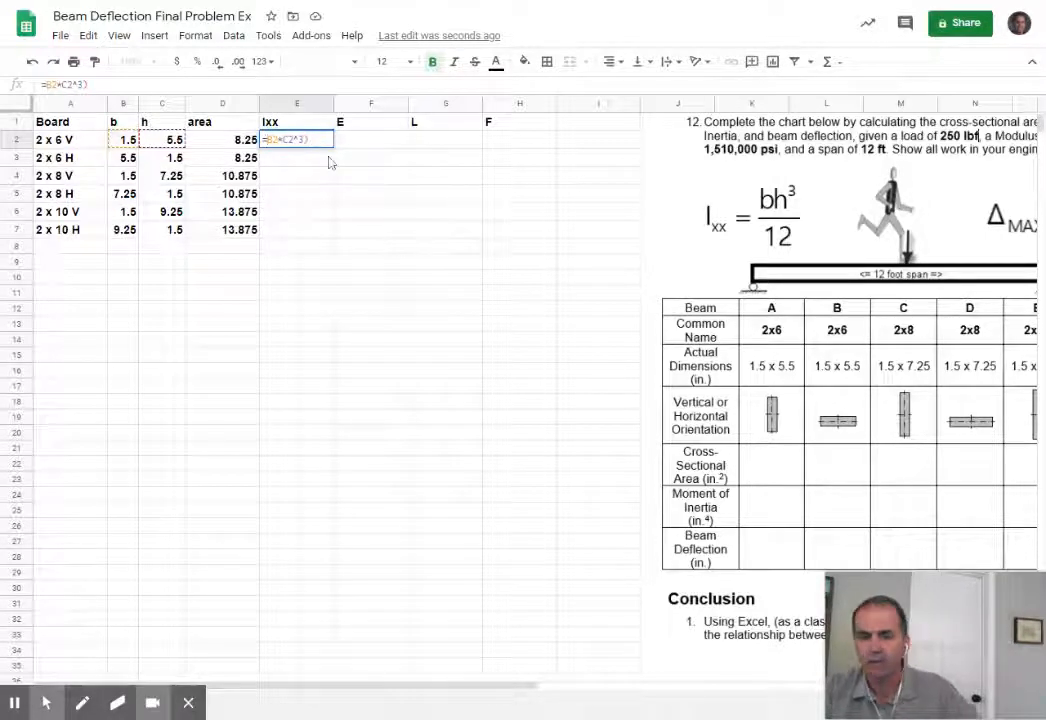
{"action": "type", "text": "("}
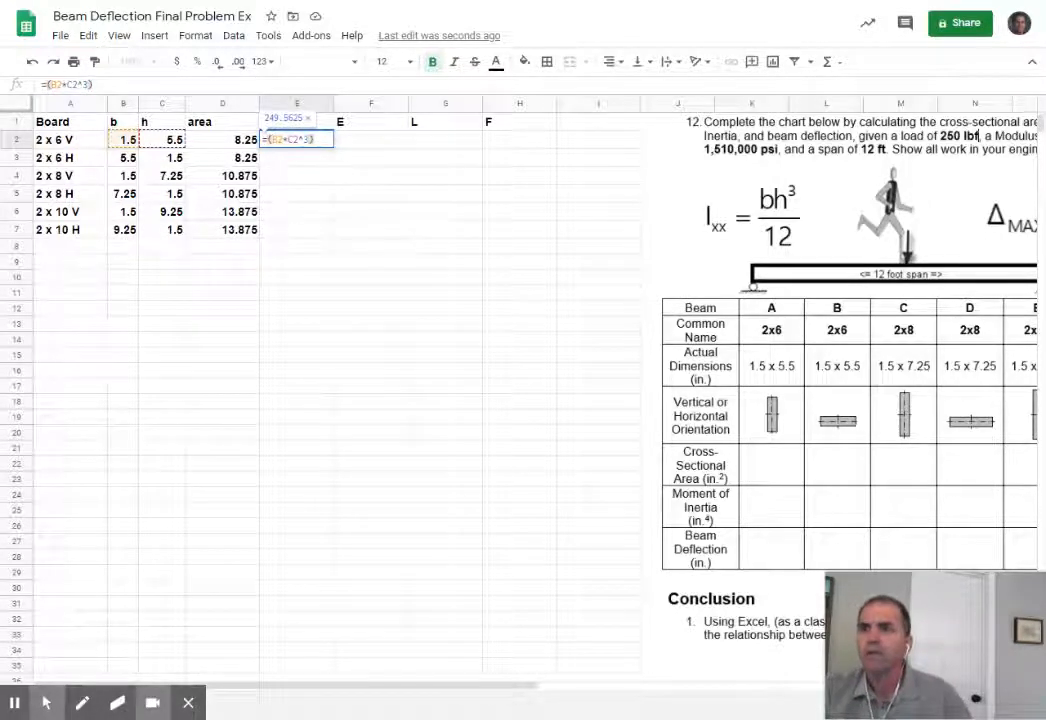
{"action": "type", "text": "/12"}
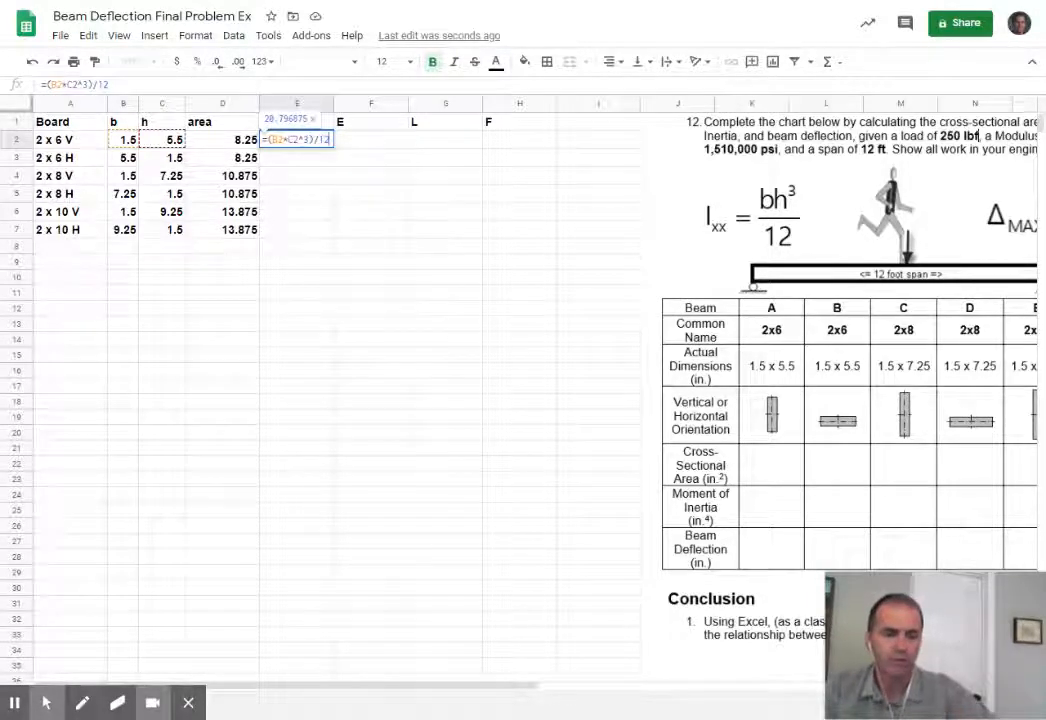
{"action": "key", "text": "Return"}
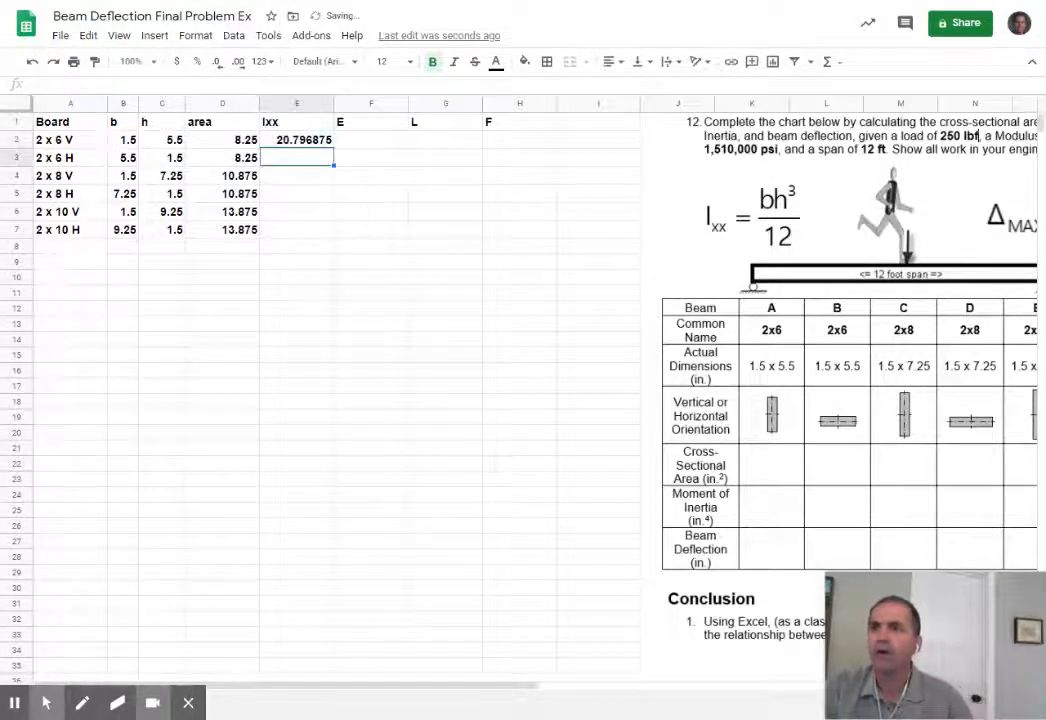
Step: Fill the moment of inertia formula from E2 down through E7 for the remaining boards
{"action": "key", "text": "Up"}
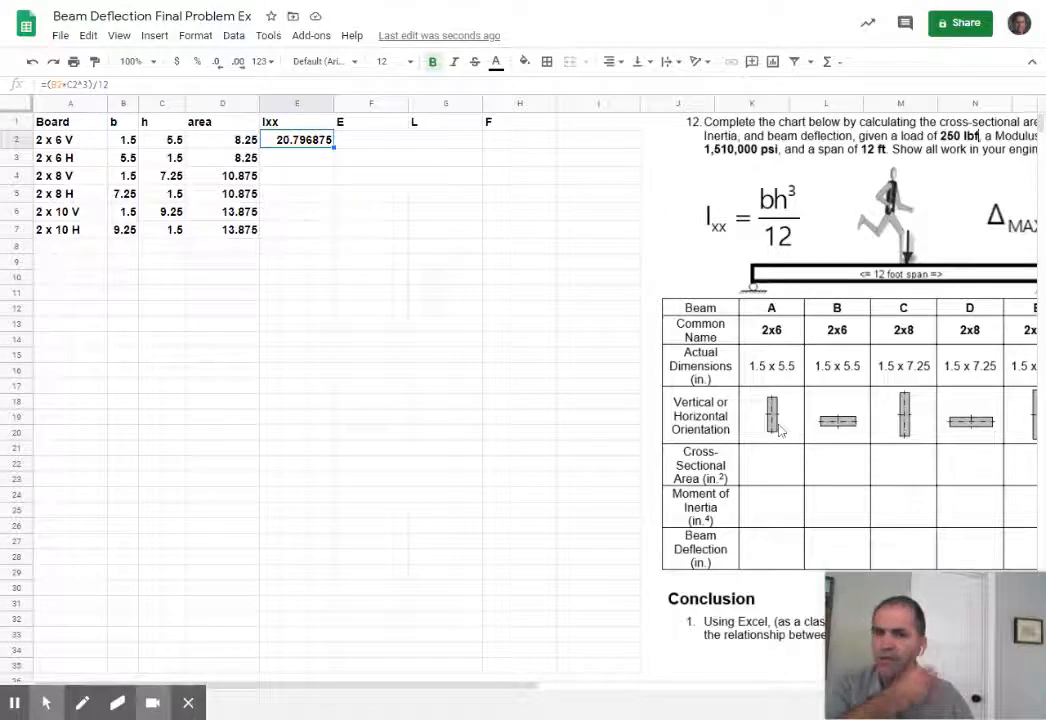
{"action": "left_click_drag", "start_coordinate": [502, 690], "coordinate": [632, 692]}
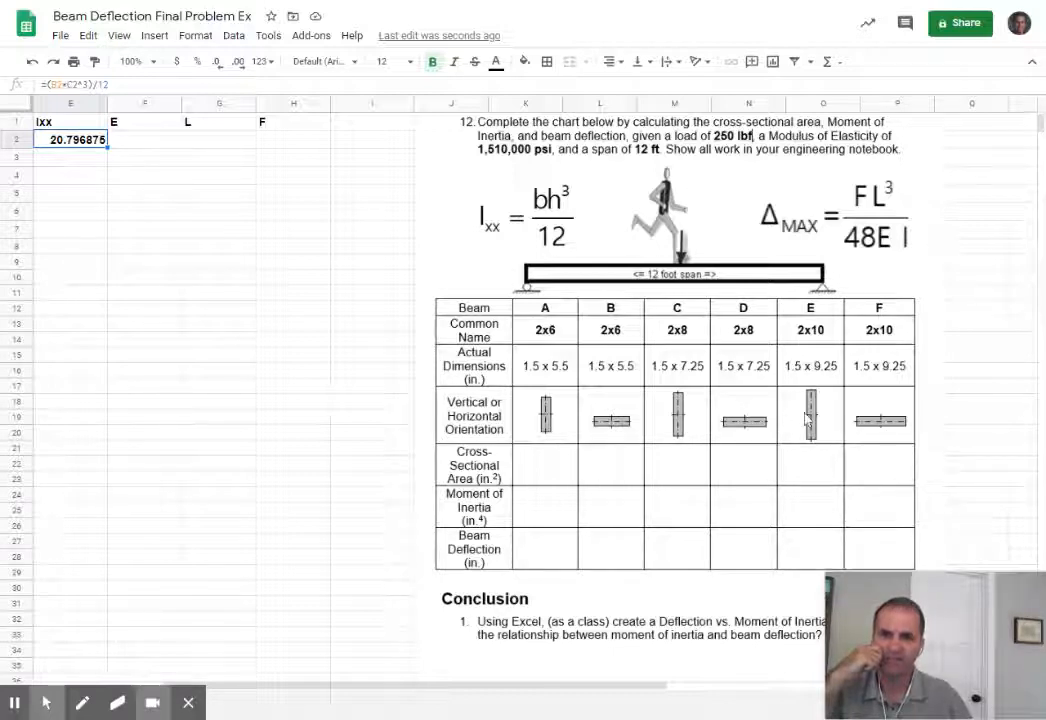
{"action": "left_click", "coordinate": [532, 686]}
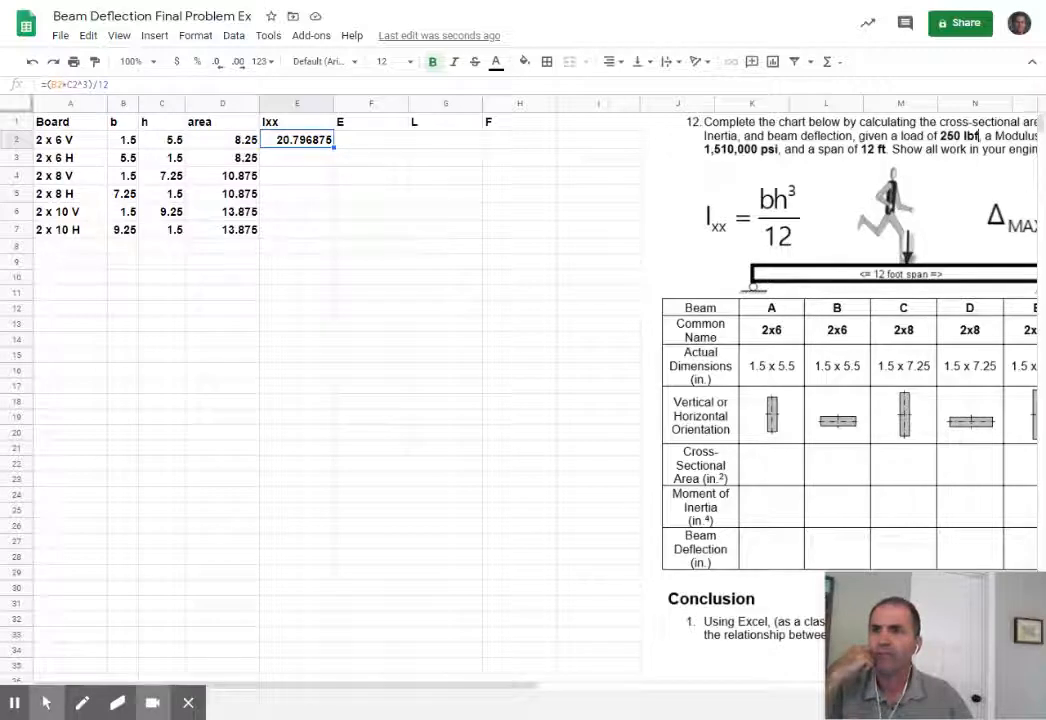
{"action": "left_click_drag", "start_coordinate": [334, 147], "coordinate": [334, 230]}
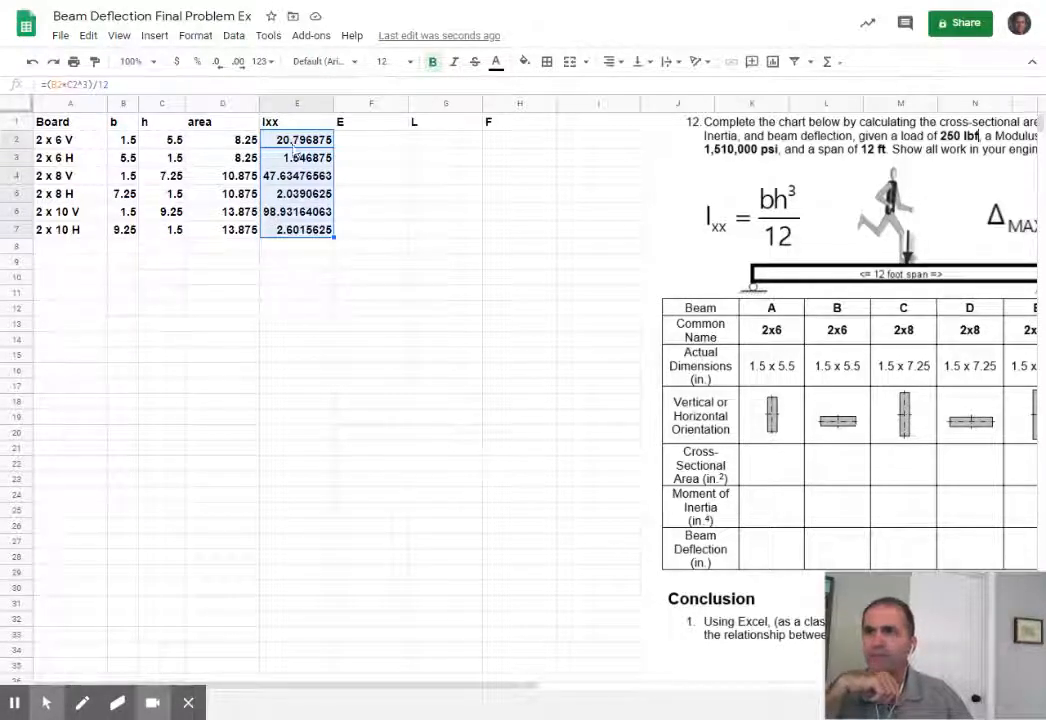
Step: Display column E with two decimal places, and adjust the column widths so that E is narrower and F wider
{"action": "left_click", "coordinate": [297, 104]}
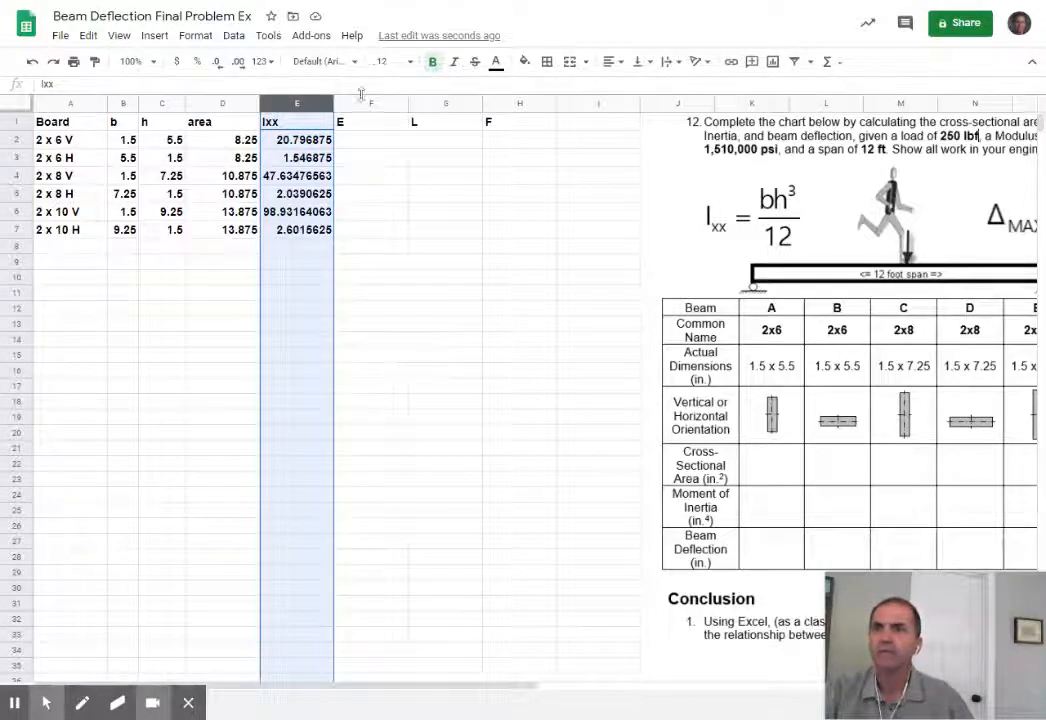
{"action": "left_click", "coordinate": [216, 63]}
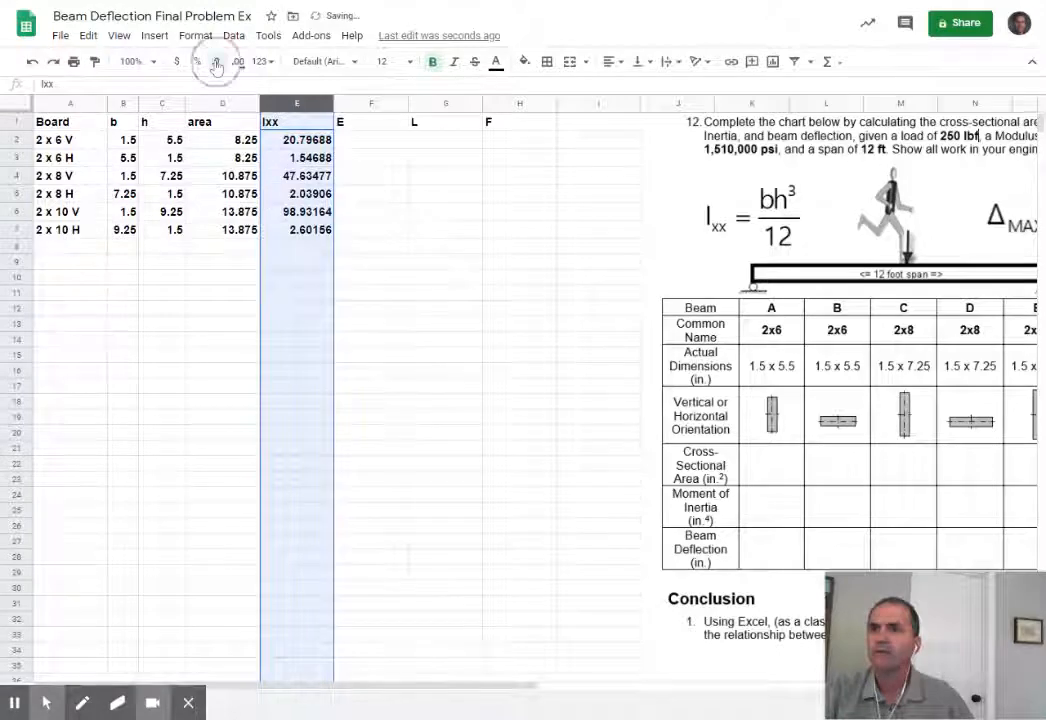
{"action": "left_click", "coordinate": [216, 63]}
{"action": "left_click", "coordinate": [216, 63]}
{"action": "left_click", "coordinate": [216, 63]}
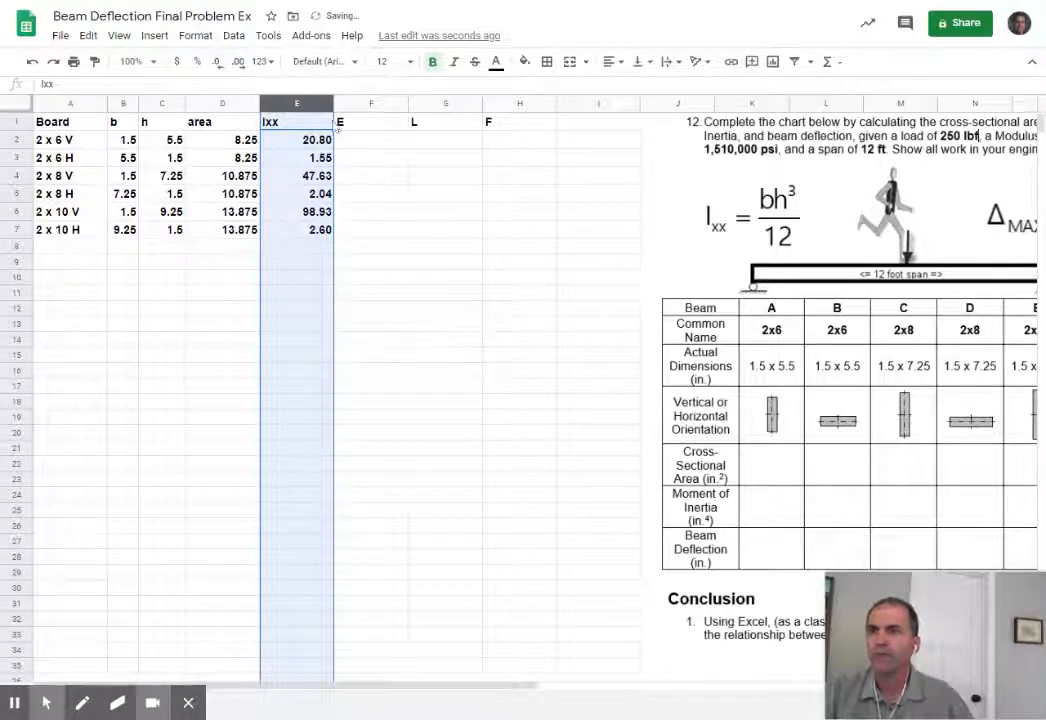
{"action": "left_click_drag", "start_coordinate": [333, 104], "coordinate": [312, 104]}
{"action": "left_click", "coordinate": [503, 419]}
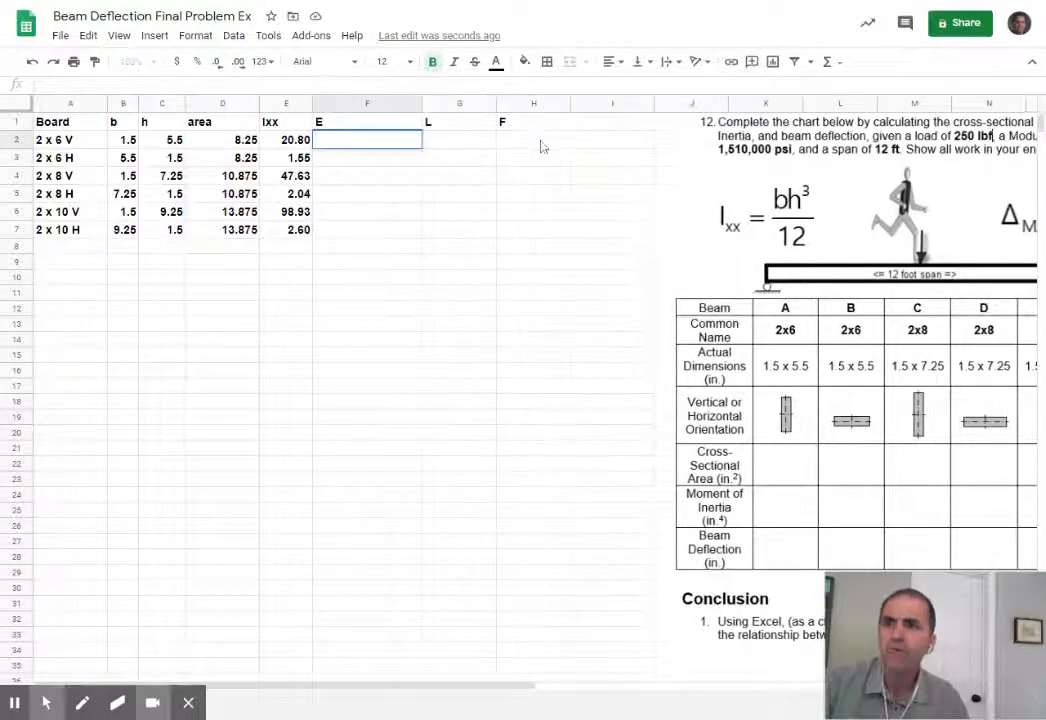
Step: Enter the load F of 250 for the 2 x 6 V board in H2
{"action": "double_click", "coordinate": [544, 145]}
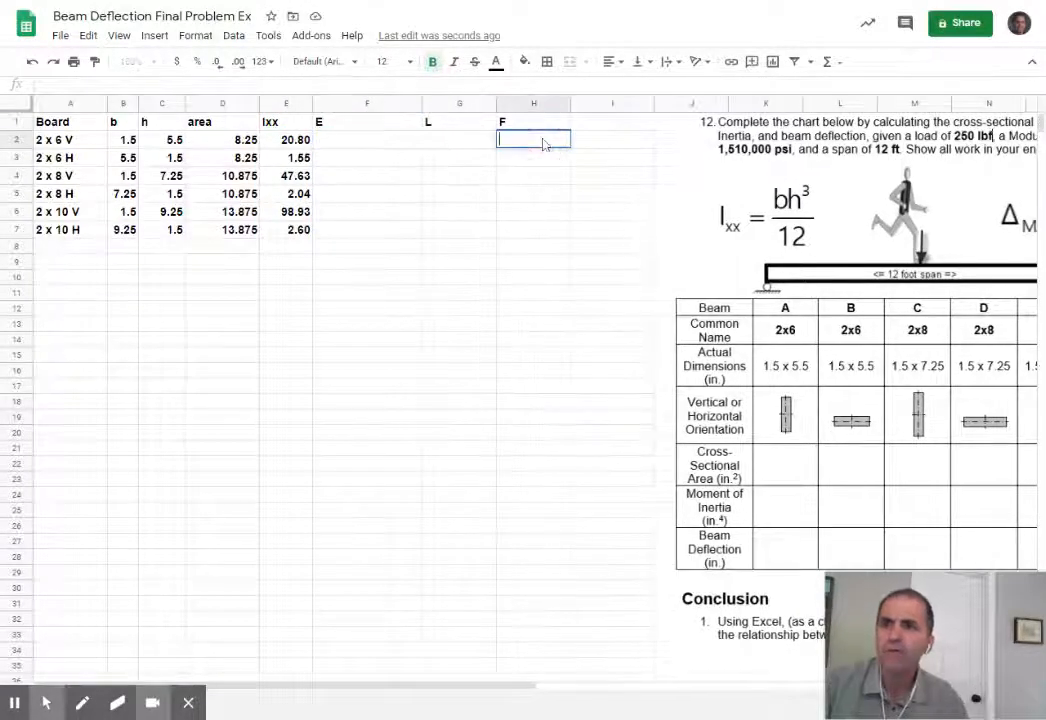
{"action": "type", "text": "2"}
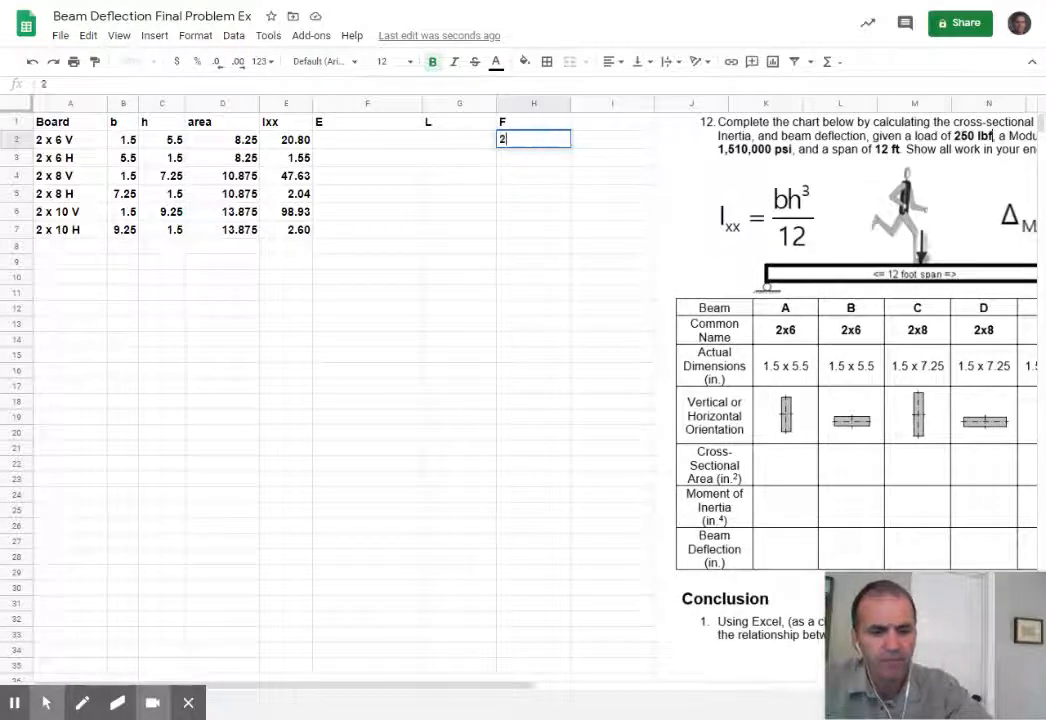
{"action": "type", "text": "50"}
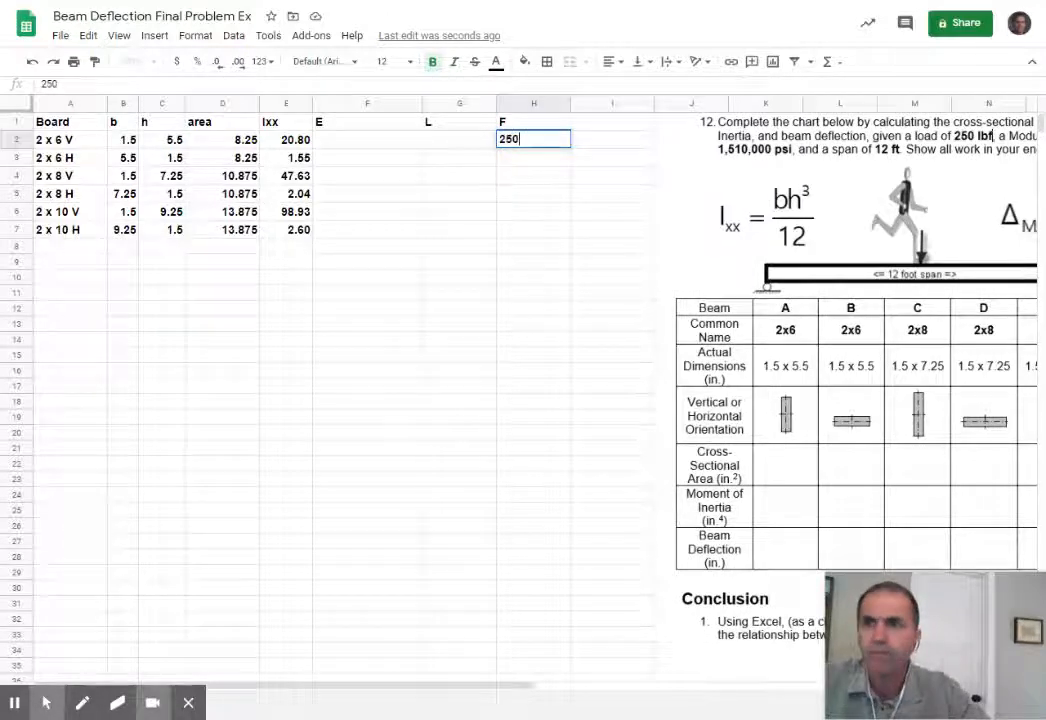
{"action": "left_click", "coordinate": [605, 157]}
{"action": "left_click", "coordinate": [537, 140]}
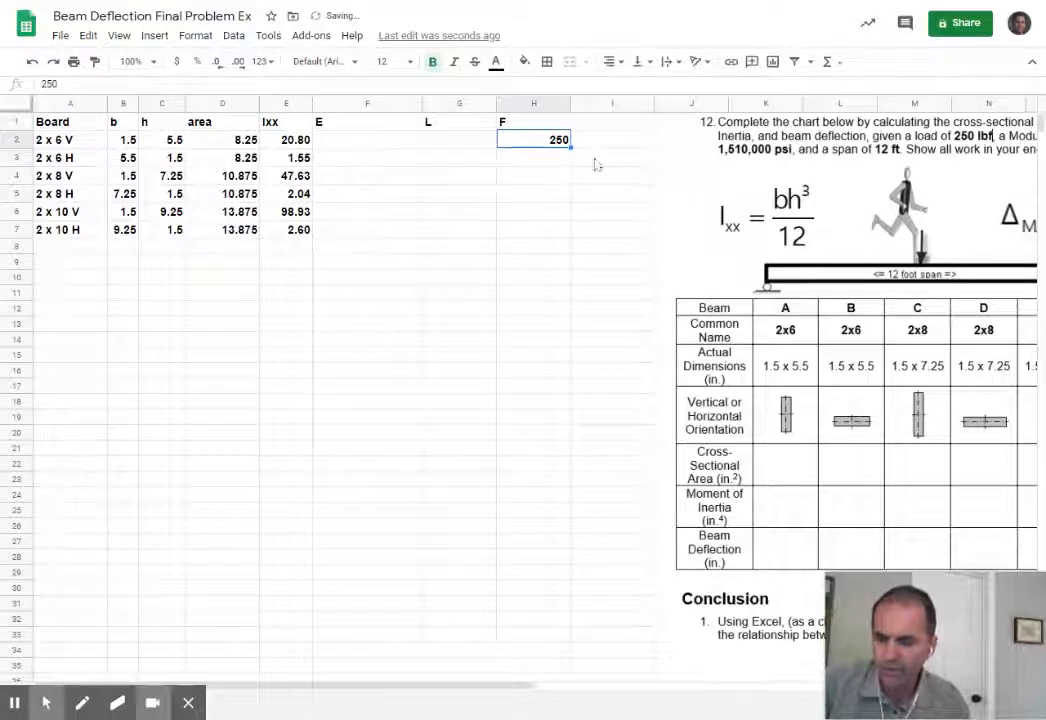
Step: Copy the 250 load from H2 down through H7 as a constant value, undoing the fill that increments it
{"action": "left_click_drag", "start_coordinate": [571, 147], "coordinate": [560, 231]}
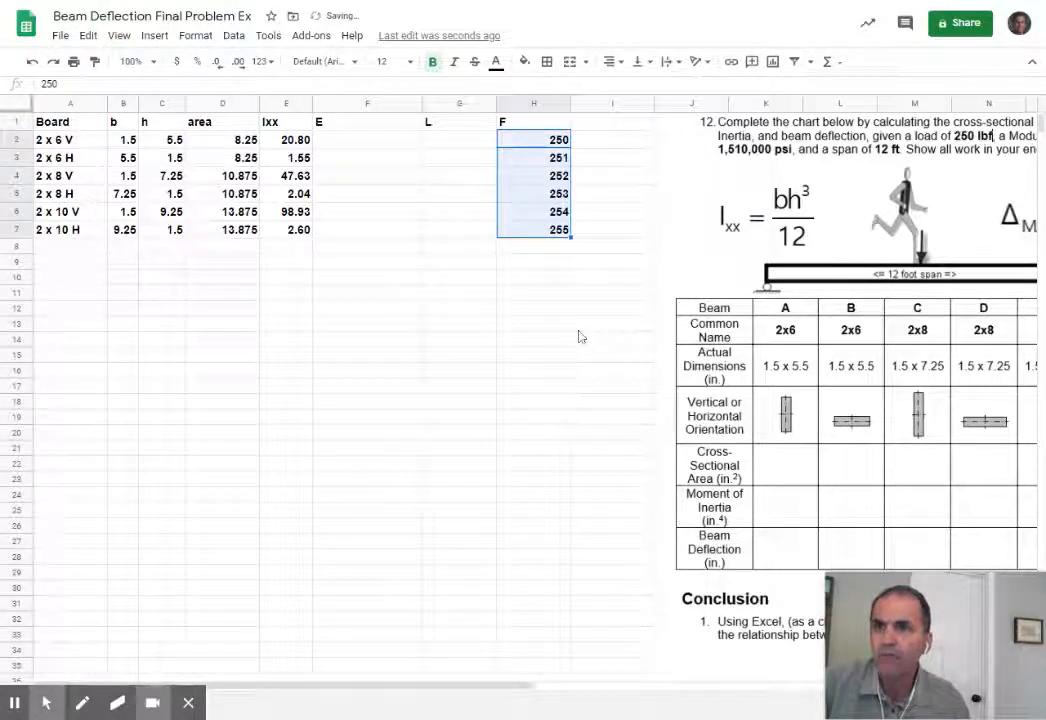
{"action": "left_click", "coordinate": [33, 61]}
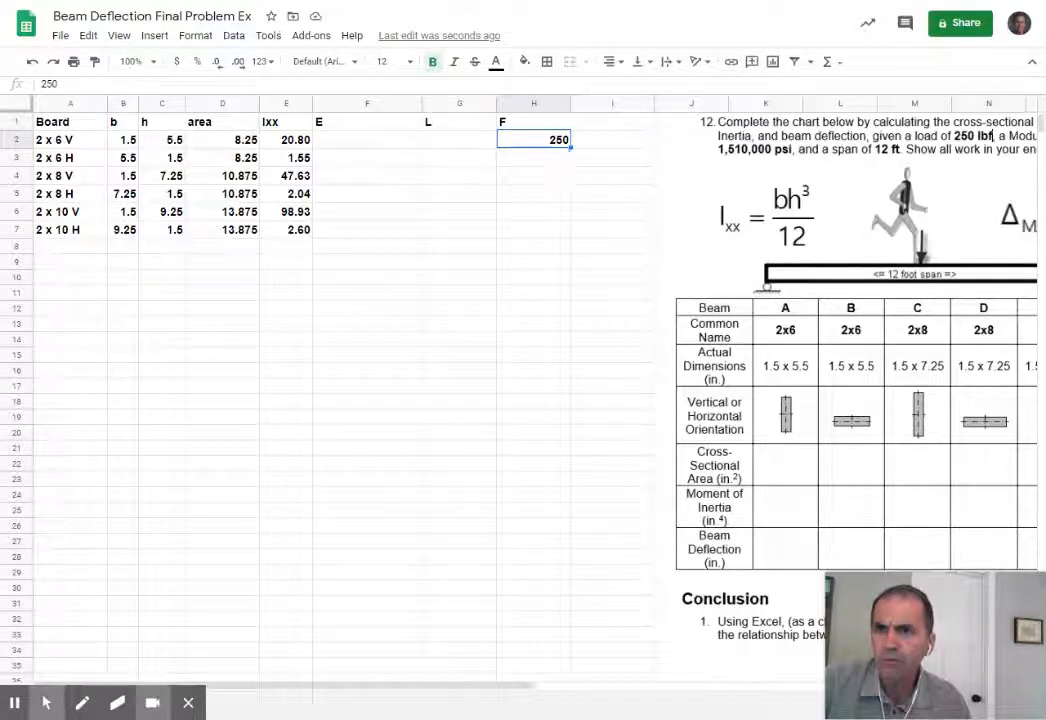
{"action": "left_click_drag", "start_coordinate": [569, 148], "coordinate": [532, 228]}
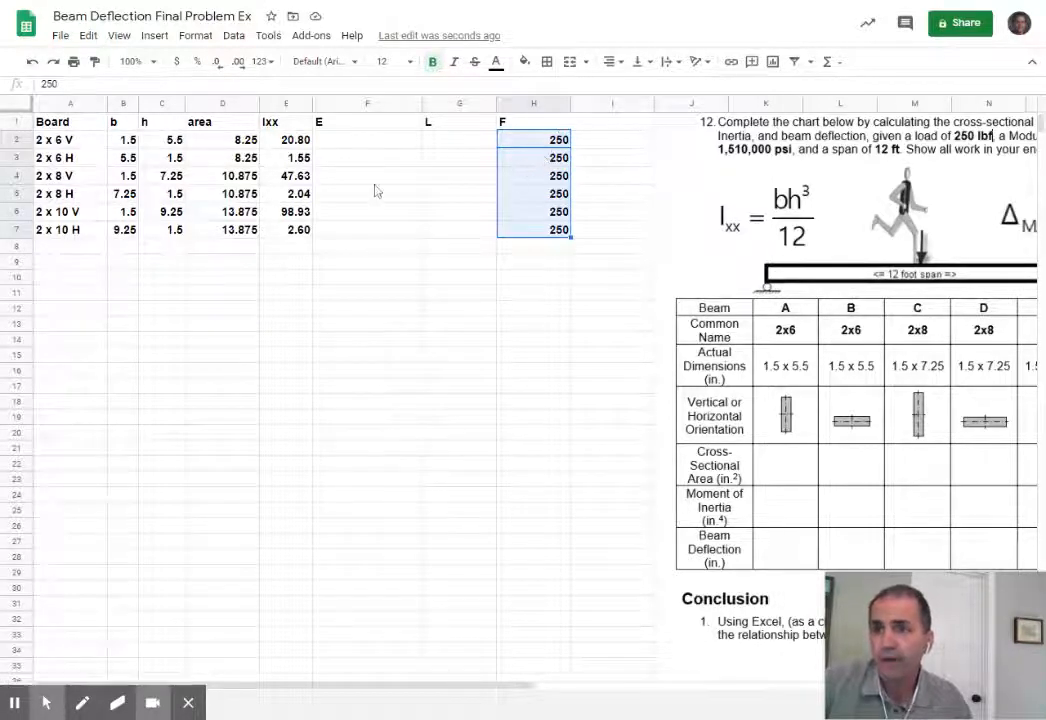
Step: Enter the span L of 144 for the 2 x 6 V board in G2 and copy it down through G7 as a constant
{"action": "left_click", "coordinate": [441, 150]}
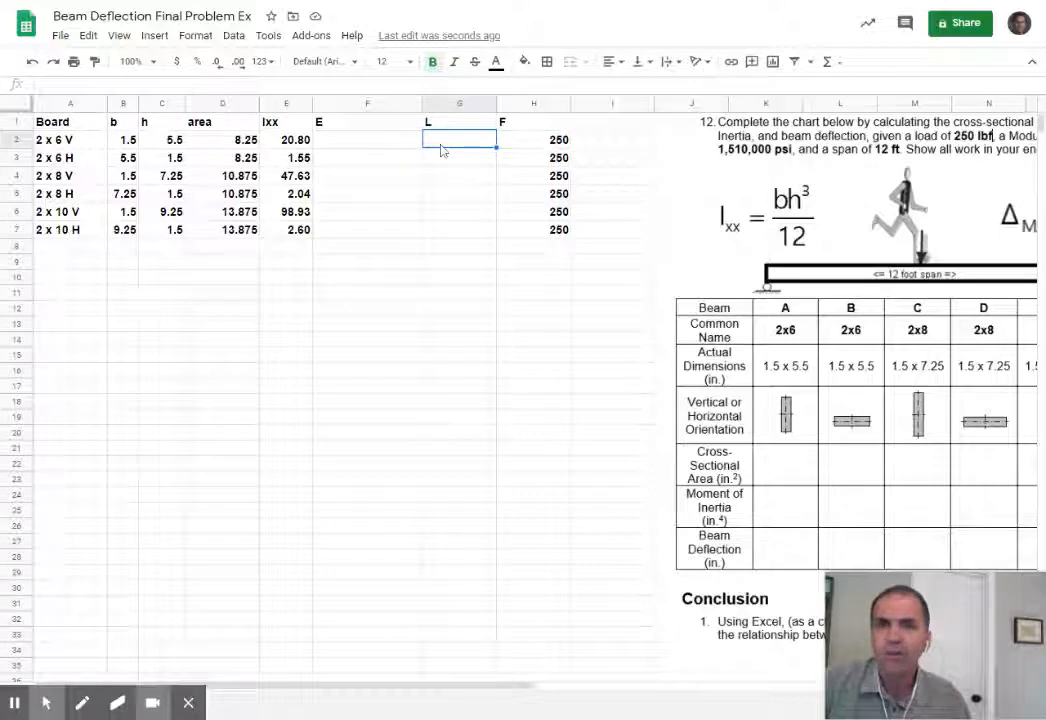
{"action": "type", "text": "14"}
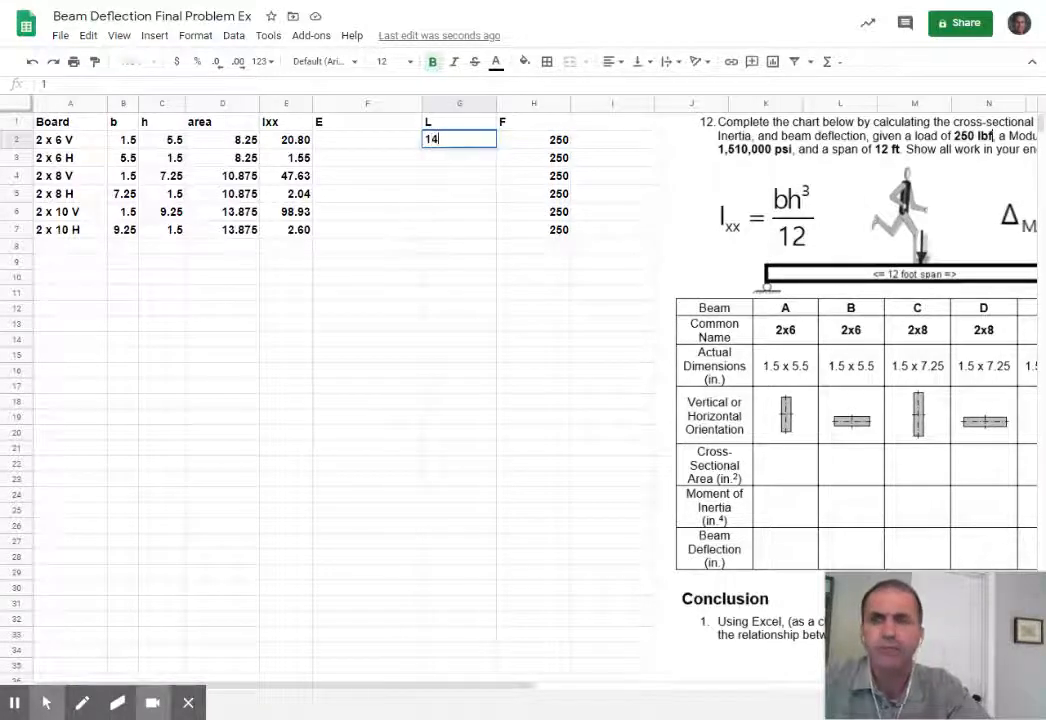
{"action": "type", "text": "44"}
{"action": "key", "text": "BackSpace"}
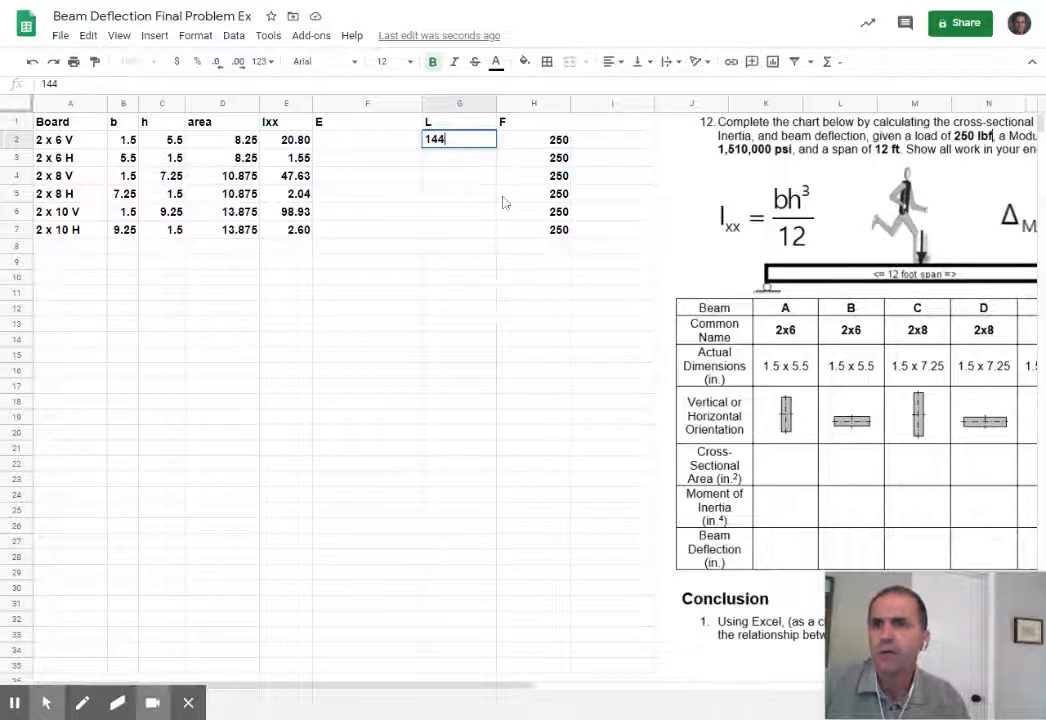
{"action": "left_click", "coordinate": [505, 193]}
{"action": "left_click", "coordinate": [487, 145]}
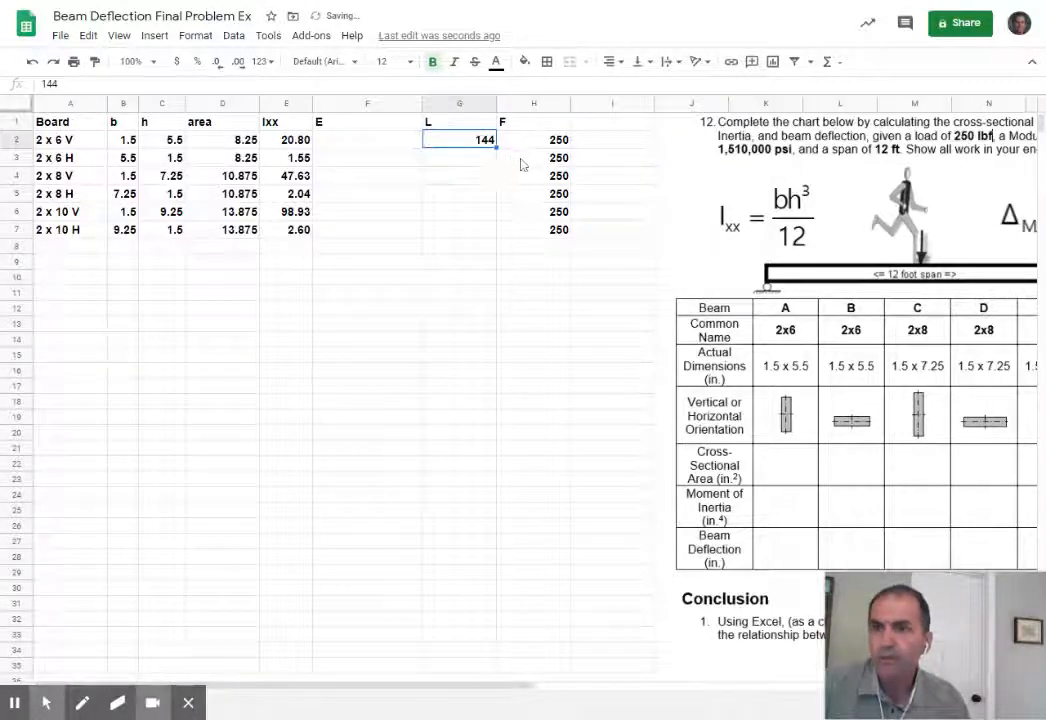
{"action": "left_click_drag", "start_coordinate": [496, 147], "coordinate": [498, 234]}
Step: Enter the modulus of elasticity E of 1510000 for the 2 x 6 V board in F2
{"action": "key", "text": "Left"}
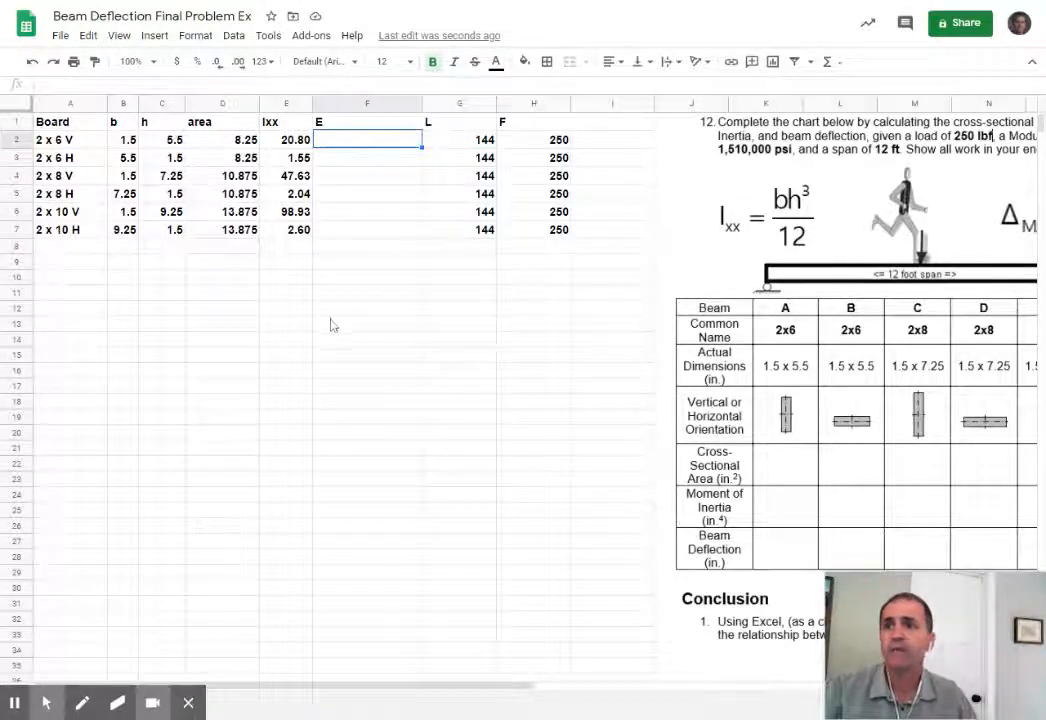
{"action": "double_click", "coordinate": [366, 146]}
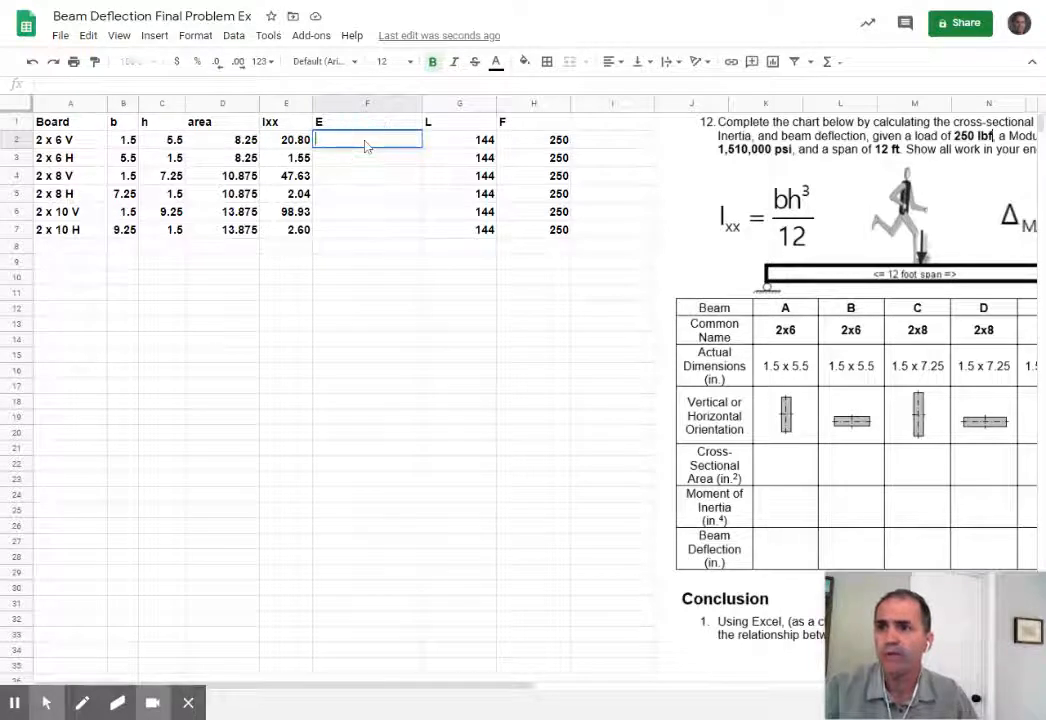
{"action": "type", "text": "1"}
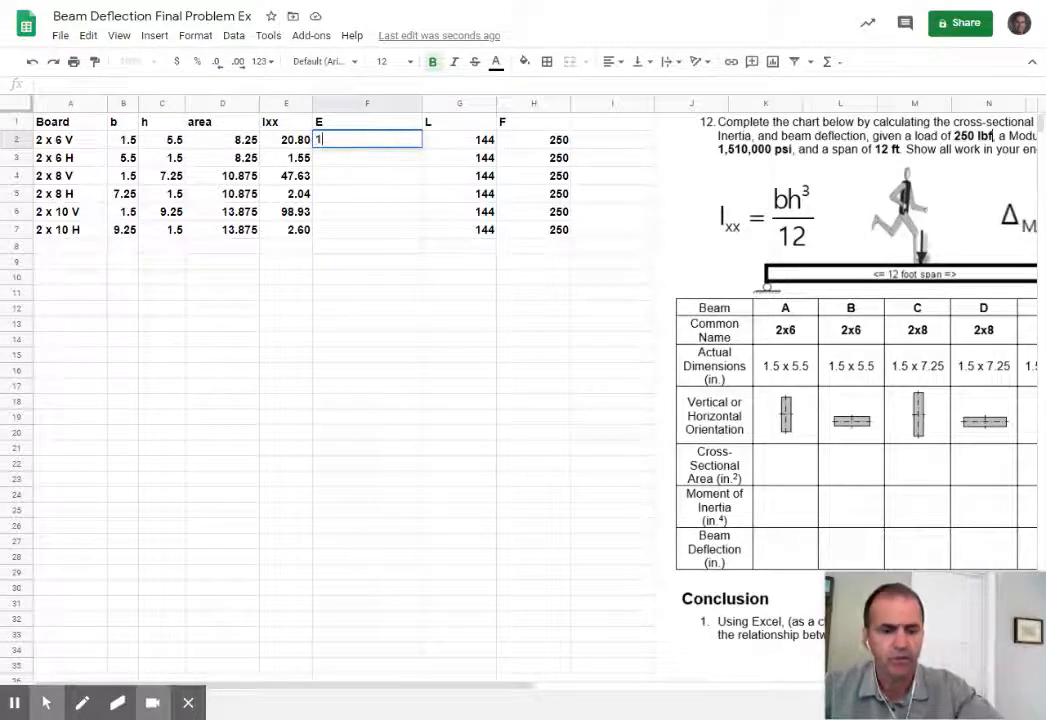
{"action": "type", "text": "58"}
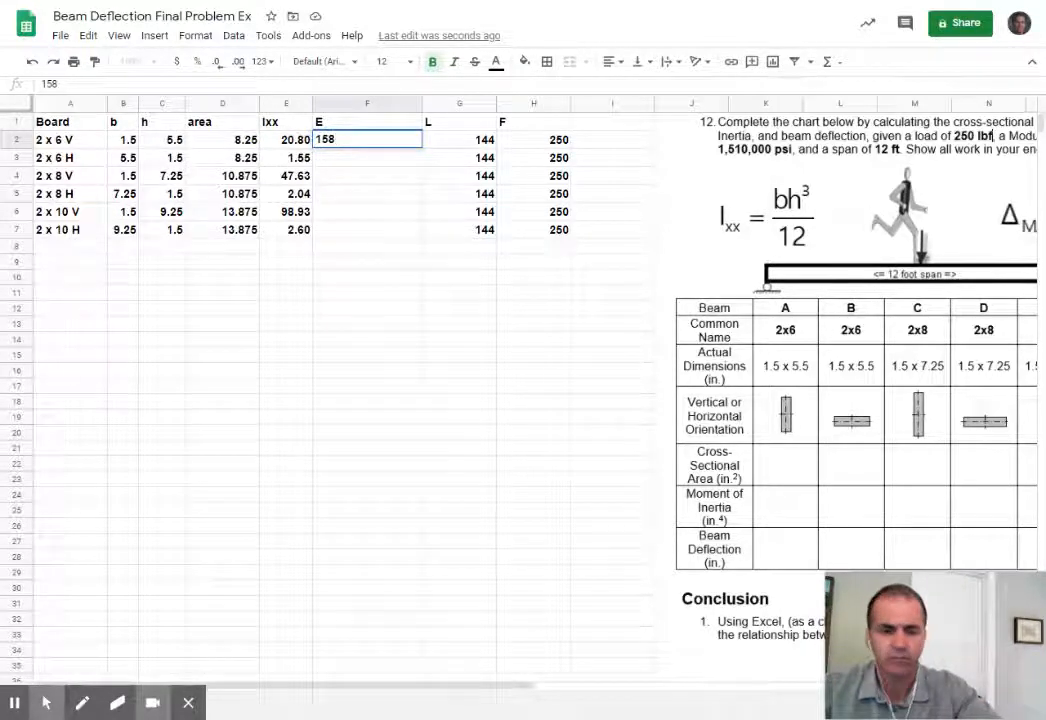
{"action": "key", "text": "BackSpace"}
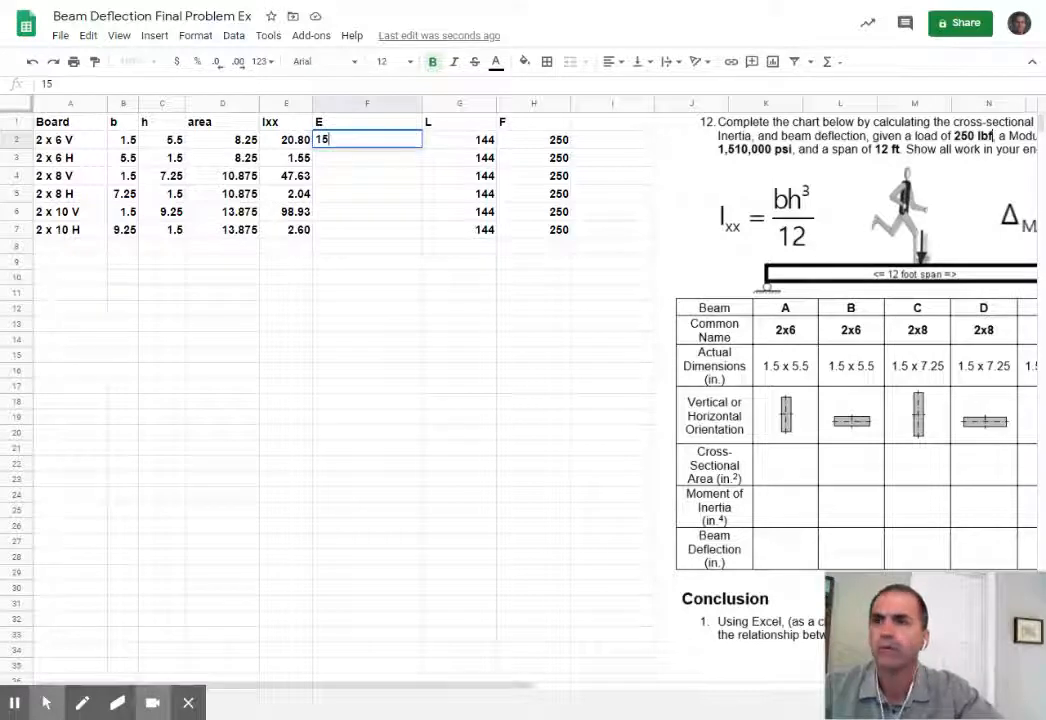
{"action": "type", "text": "1000"}
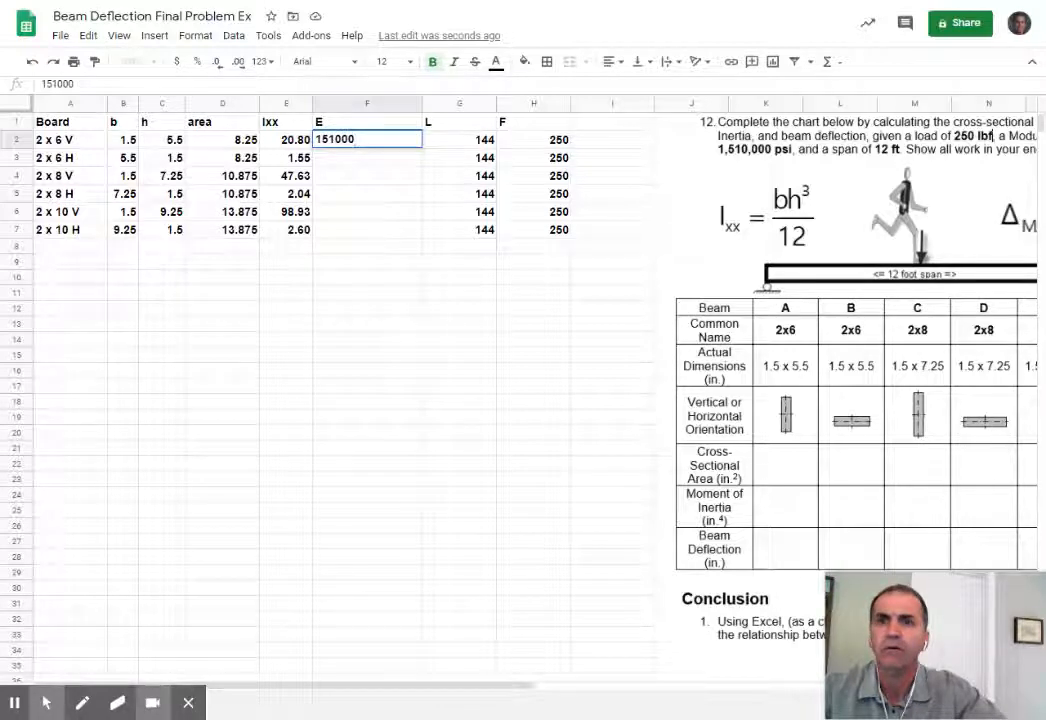
{"action": "type", "text": "0"}
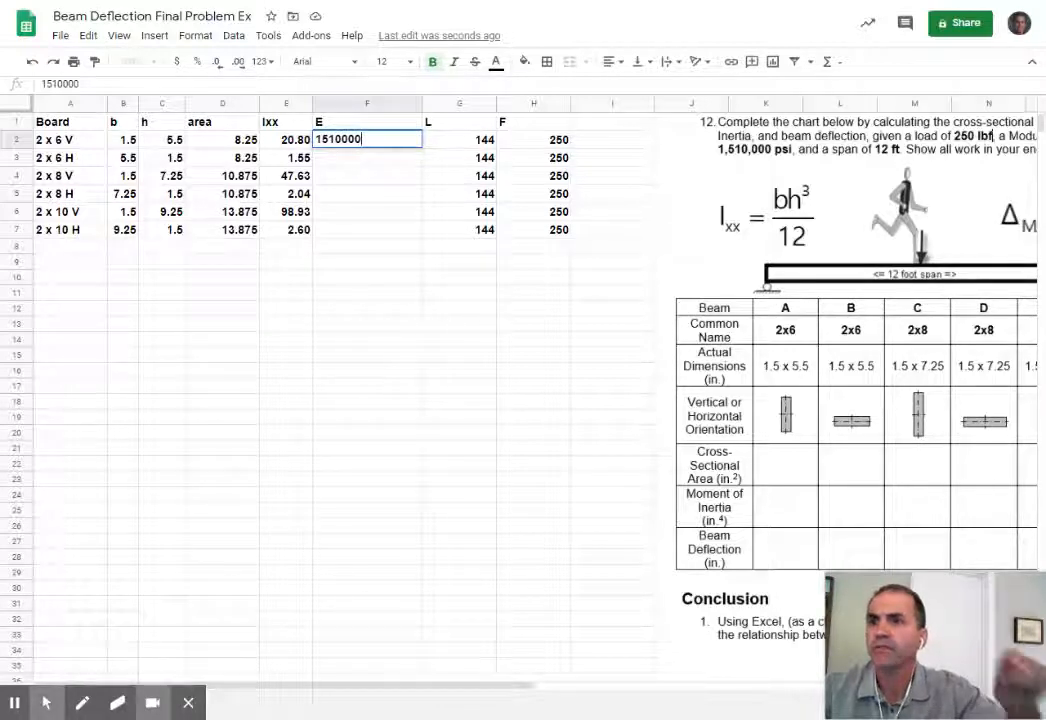
{"action": "left_click", "coordinate": [397, 262]}
Step: Copy the 1510000 modulus from F2 down through F7 as a constant value, undoing the fill that increments it
{"action": "left_click", "coordinate": [415, 140]}
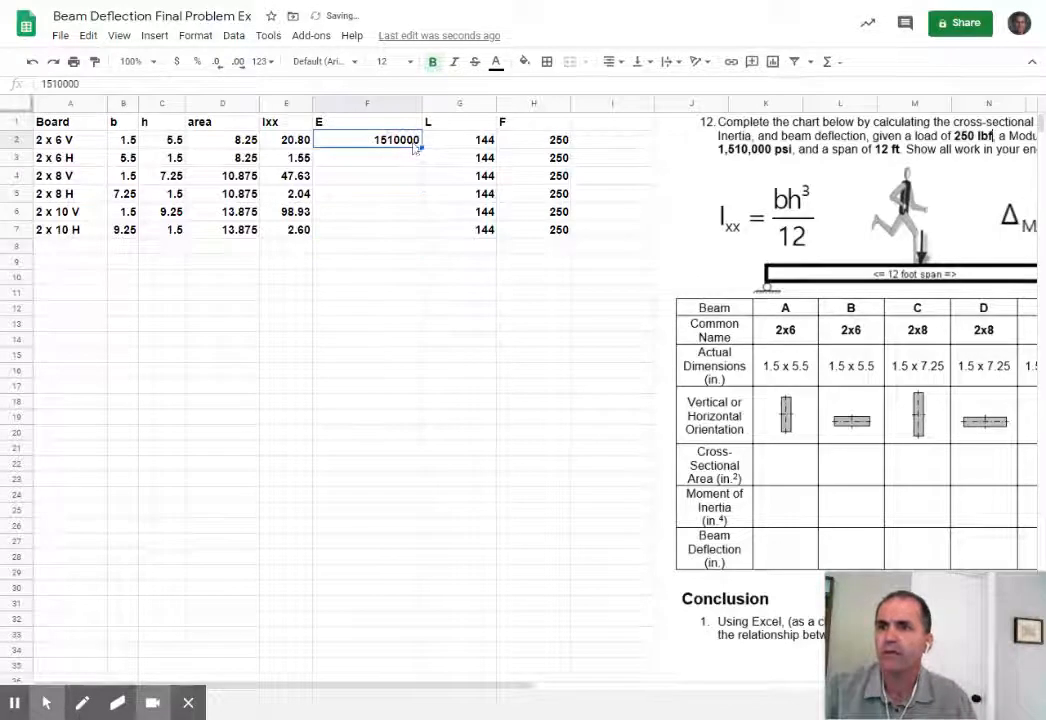
{"action": "left_click_drag", "start_coordinate": [422, 147], "coordinate": [413, 232]}
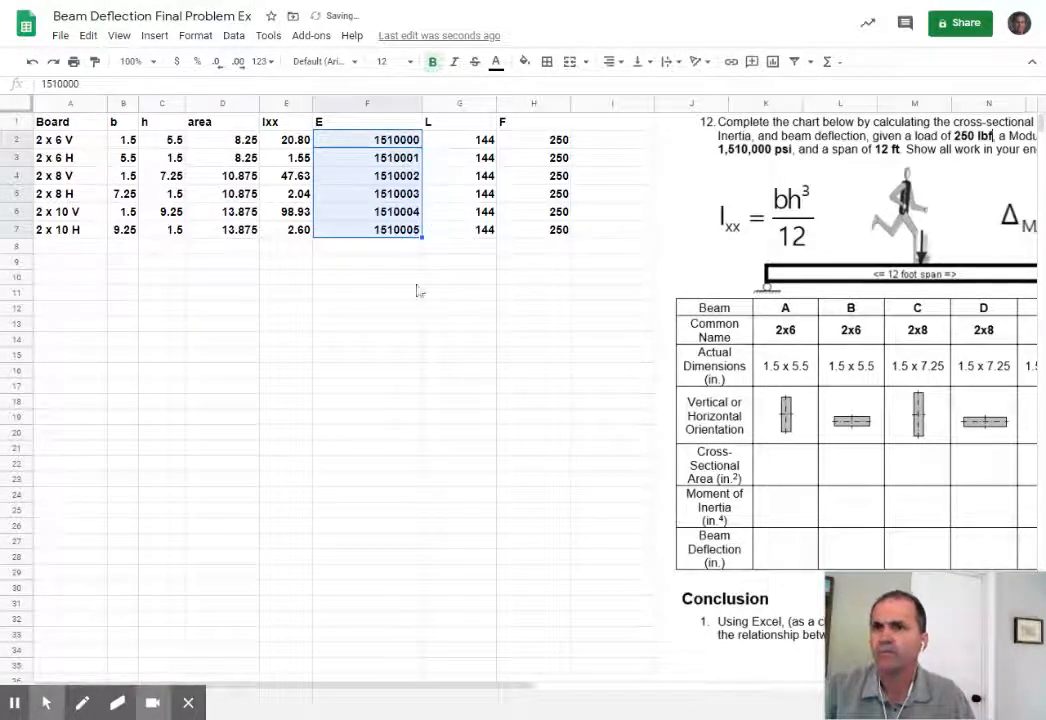
{"action": "left_click", "coordinate": [33, 61]}
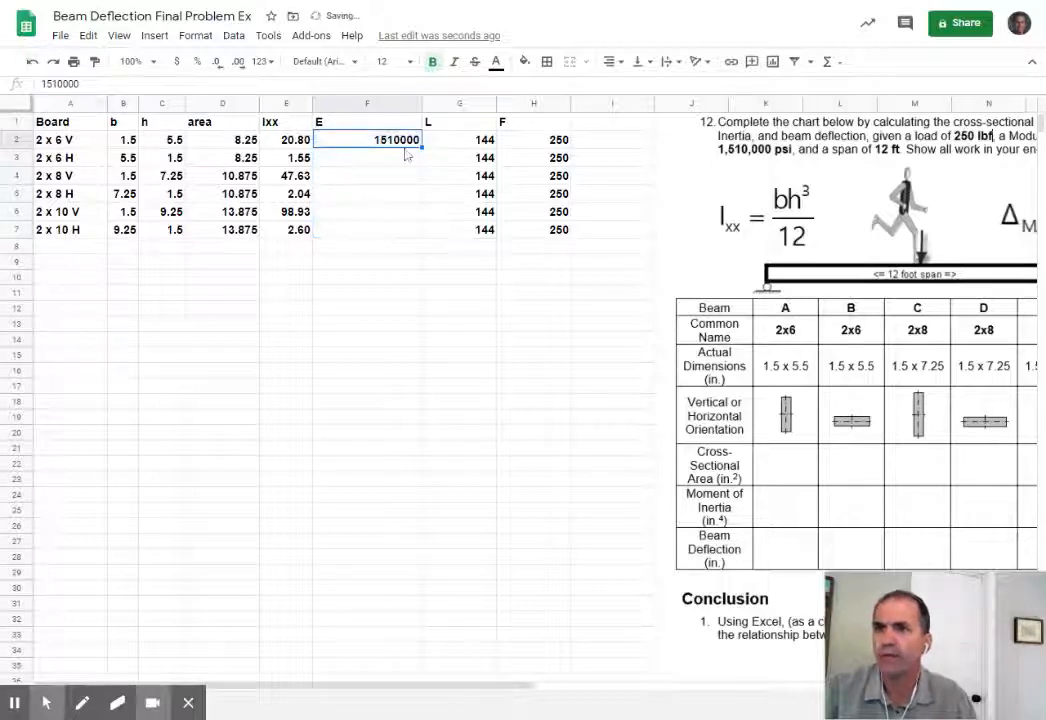
{"action": "left_click_drag", "start_coordinate": [422, 147], "coordinate": [410, 232]}
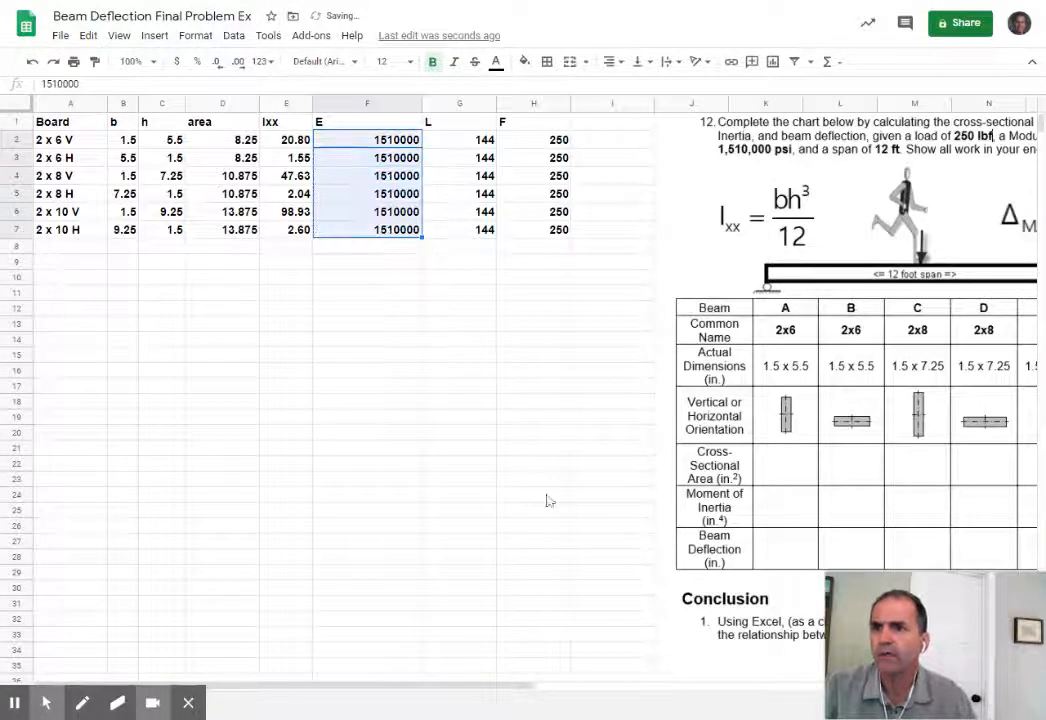
Step: Narrow columns F, G and H to fit their E, L and F values closely
{"action": "left_click_drag", "start_coordinate": [420, 104], "coordinate": [380, 104]}
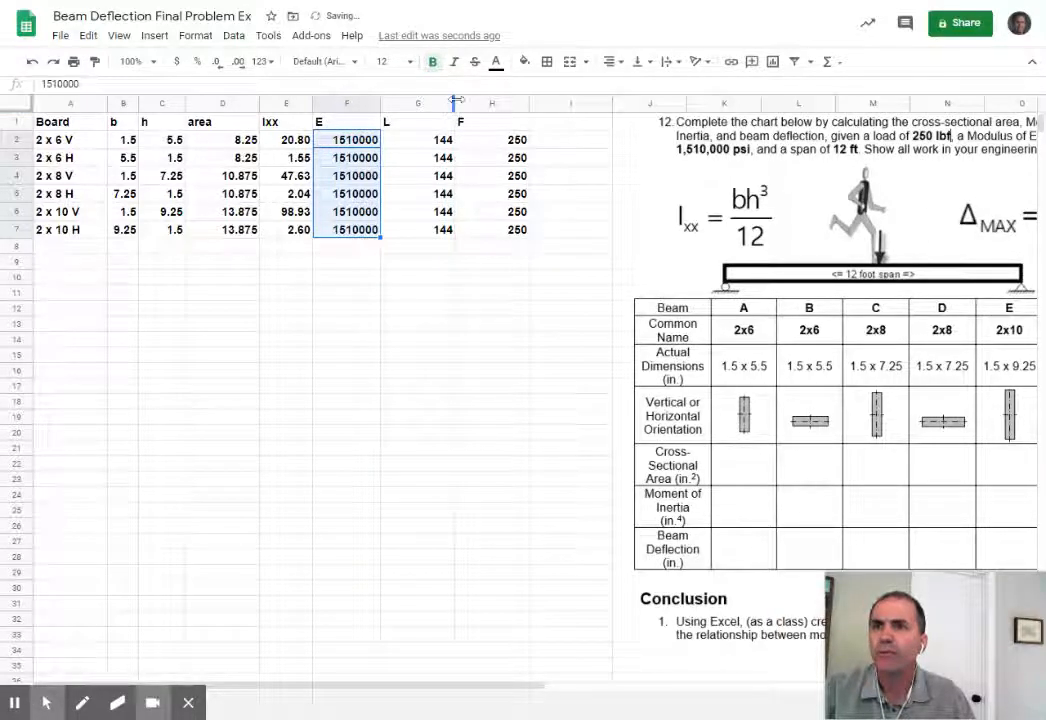
{"action": "left_click_drag", "start_coordinate": [453, 103], "coordinate": [428, 103]}
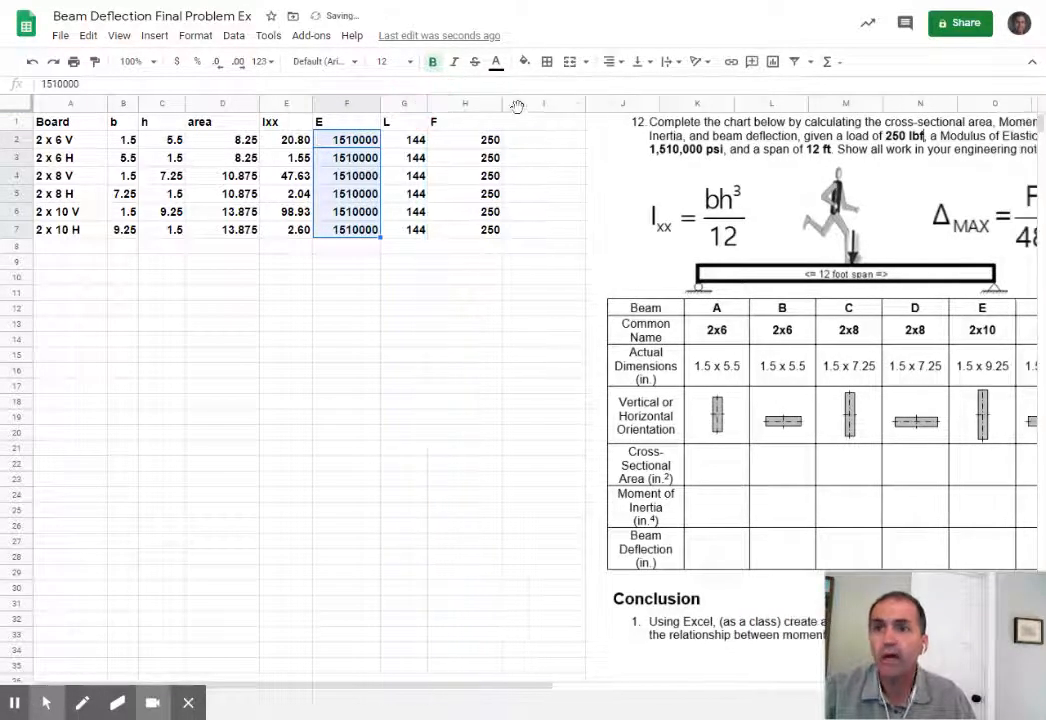
{"action": "left_click_drag", "start_coordinate": [501, 104], "coordinate": [474, 104]}
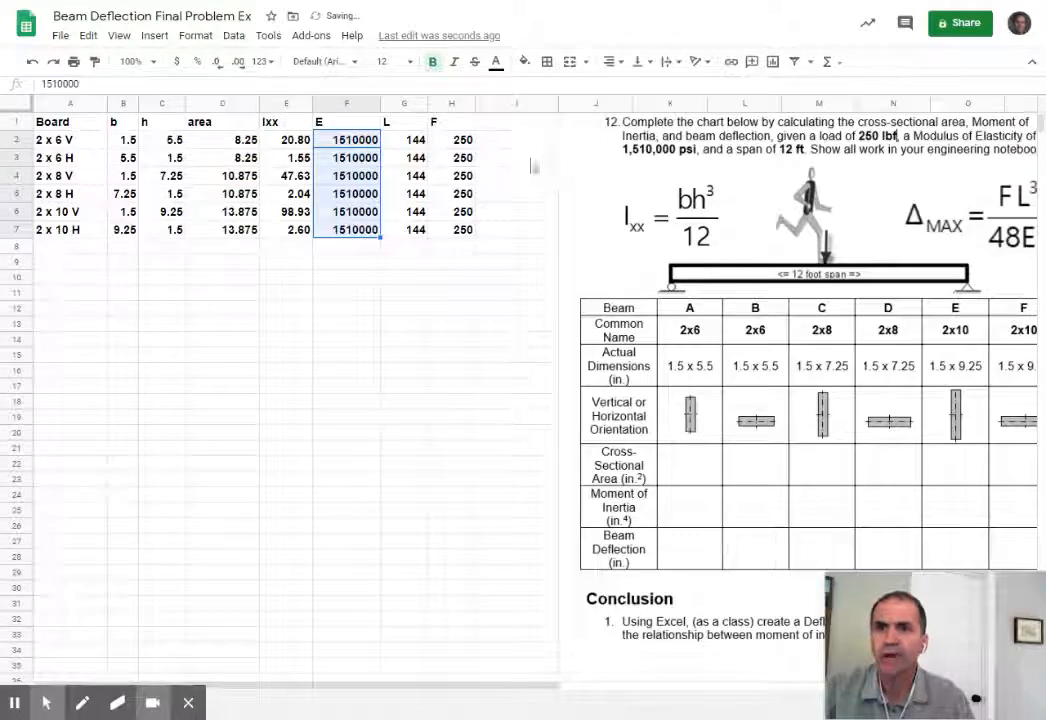
Step: Label the deflection column ^max in I1 and widen column I to about twice its width
{"action": "double_click", "coordinate": [514, 122]}
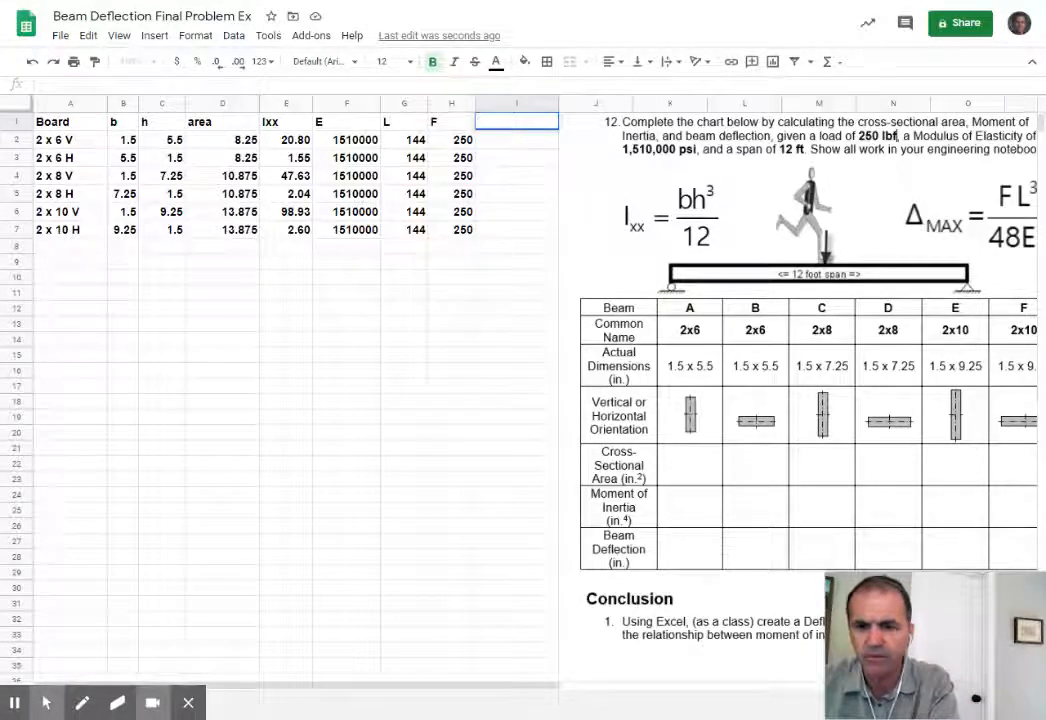
{"action": "type", "text": "max"}
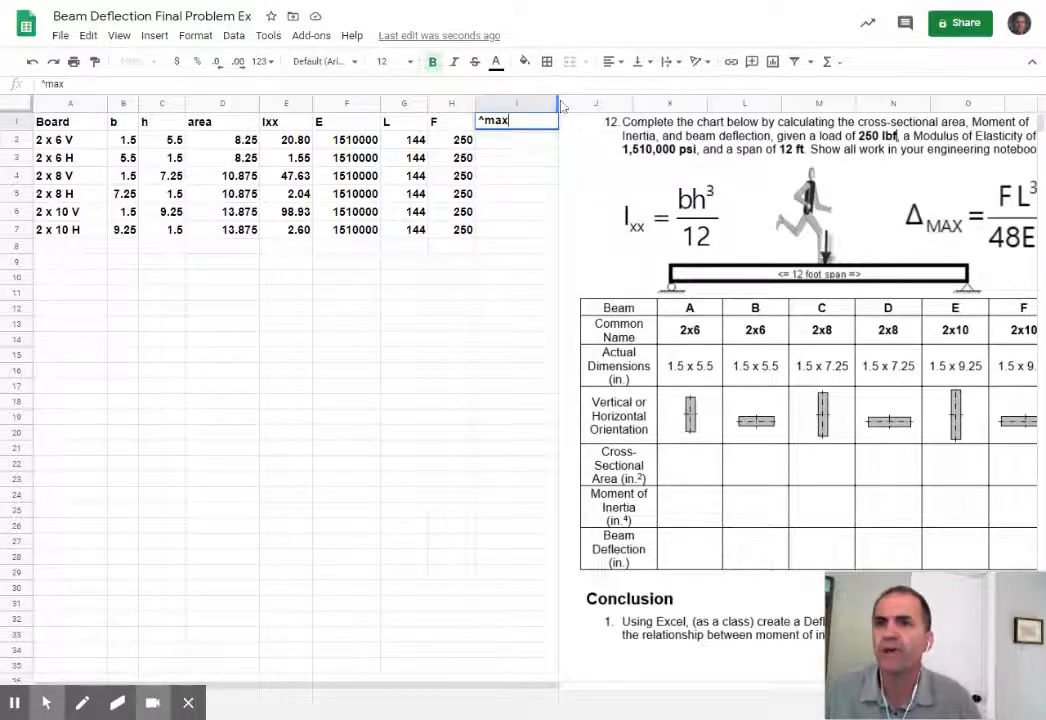
{"action": "left_click_drag", "start_coordinate": [565, 104], "coordinate": [623, 104]}
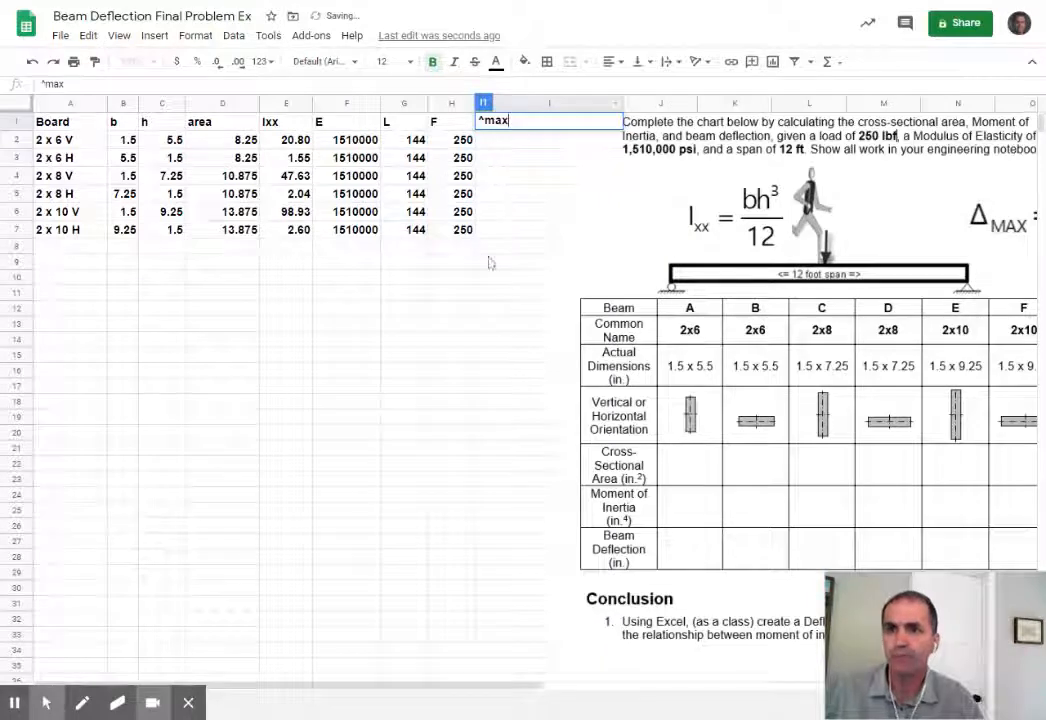
Step: Move the problem text and chart image sideways so that it clears the widened column I
{"action": "left_click", "coordinate": [657, 247]}
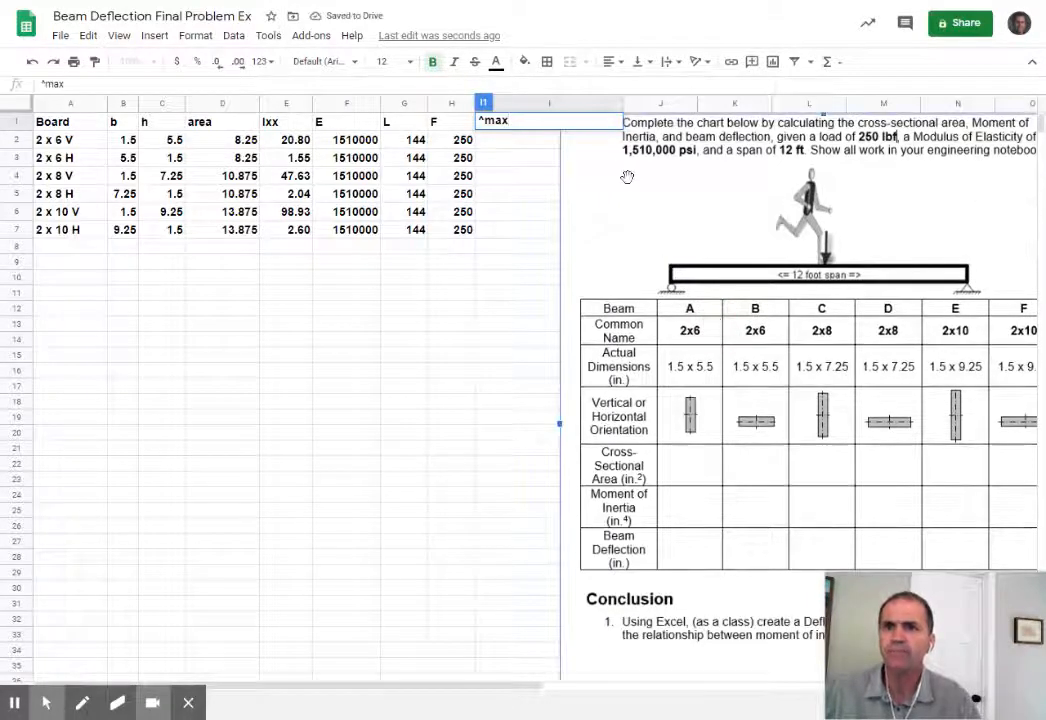
{"action": "left_click_drag", "start_coordinate": [627, 177], "coordinate": [736, 177]}
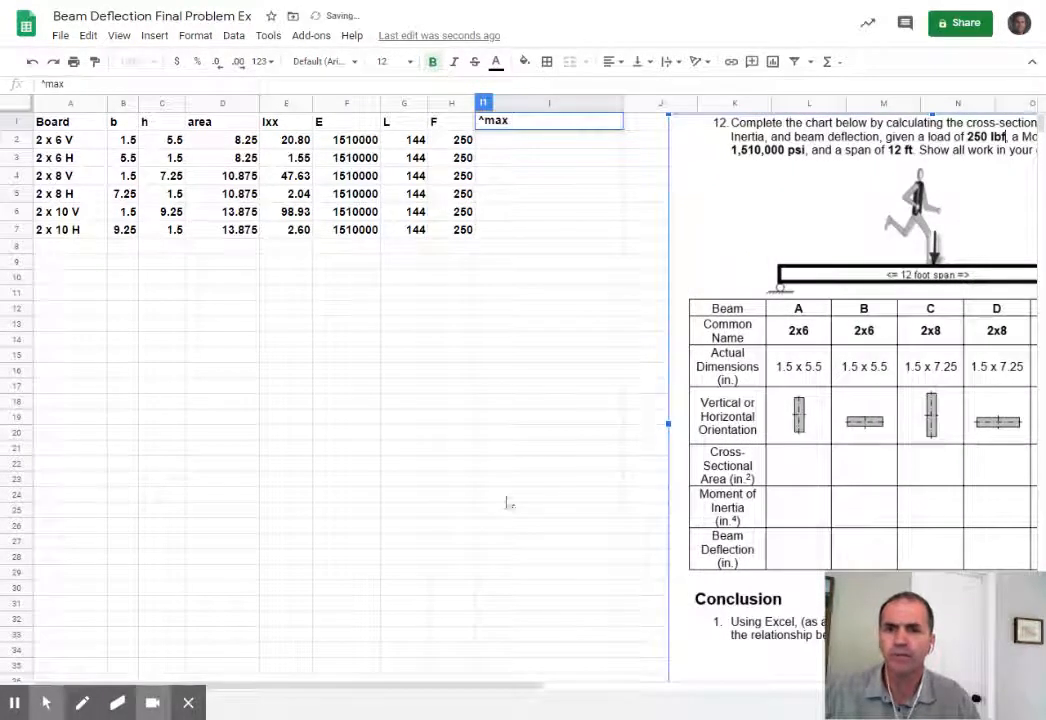
{"action": "left_click", "coordinate": [566, 310]}
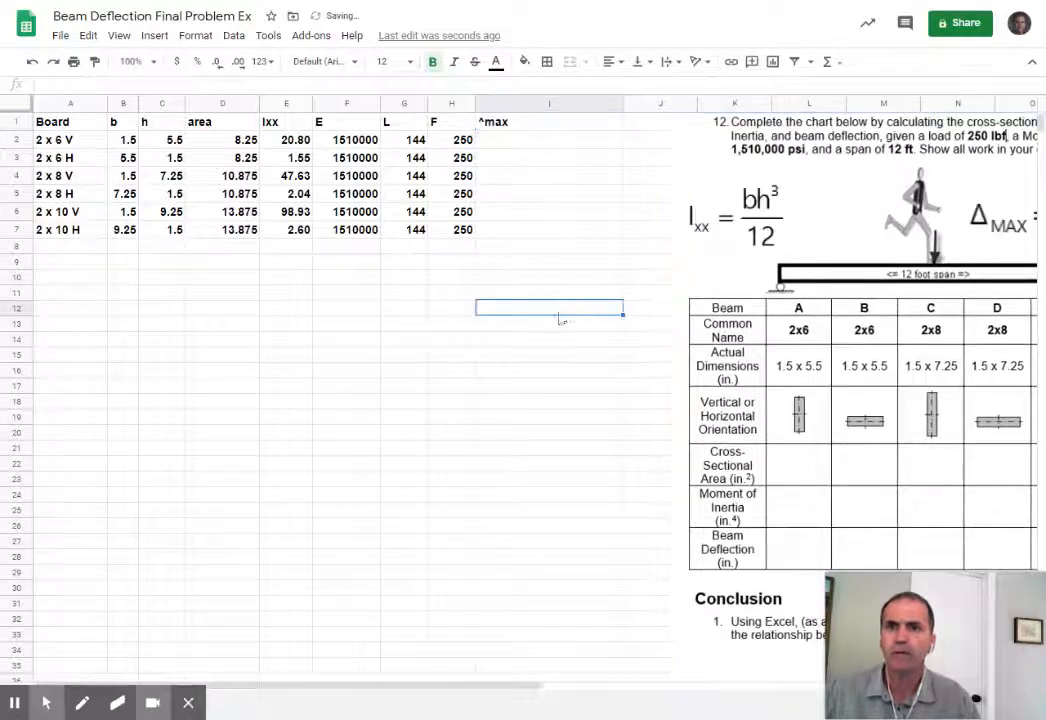
Step: Enter the maximum deflection formula =(H2*G2^3)/48*F2*E2 in I2 for the 2 x 6 V board
{"action": "left_click", "coordinate": [518, 147]}
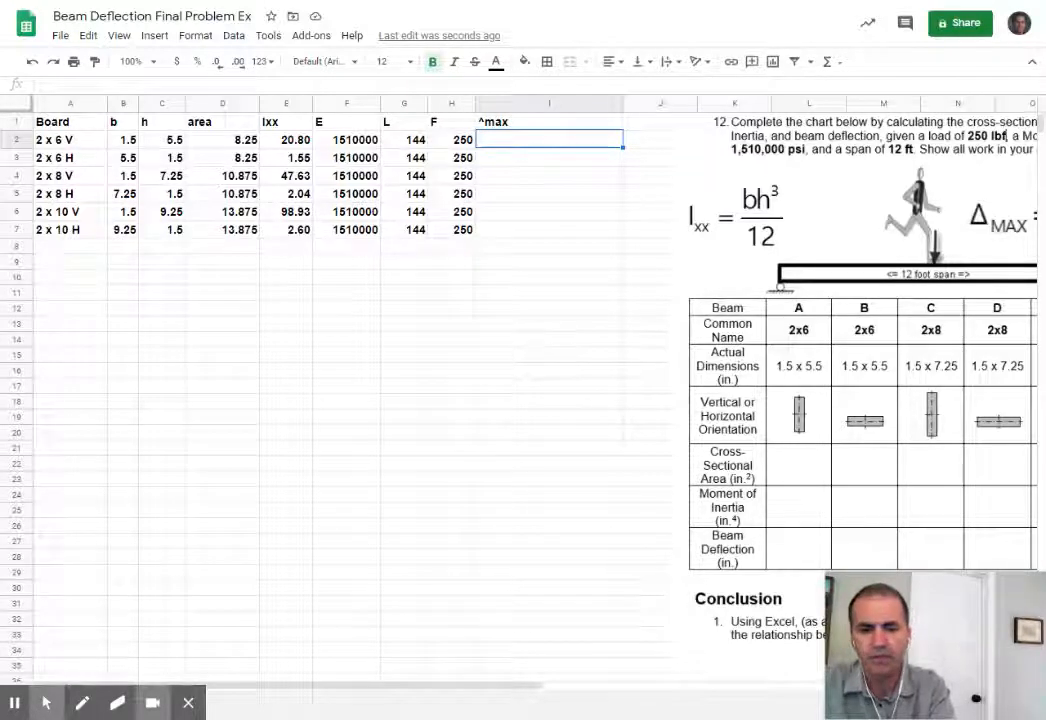
{"action": "type", "text": "=("}
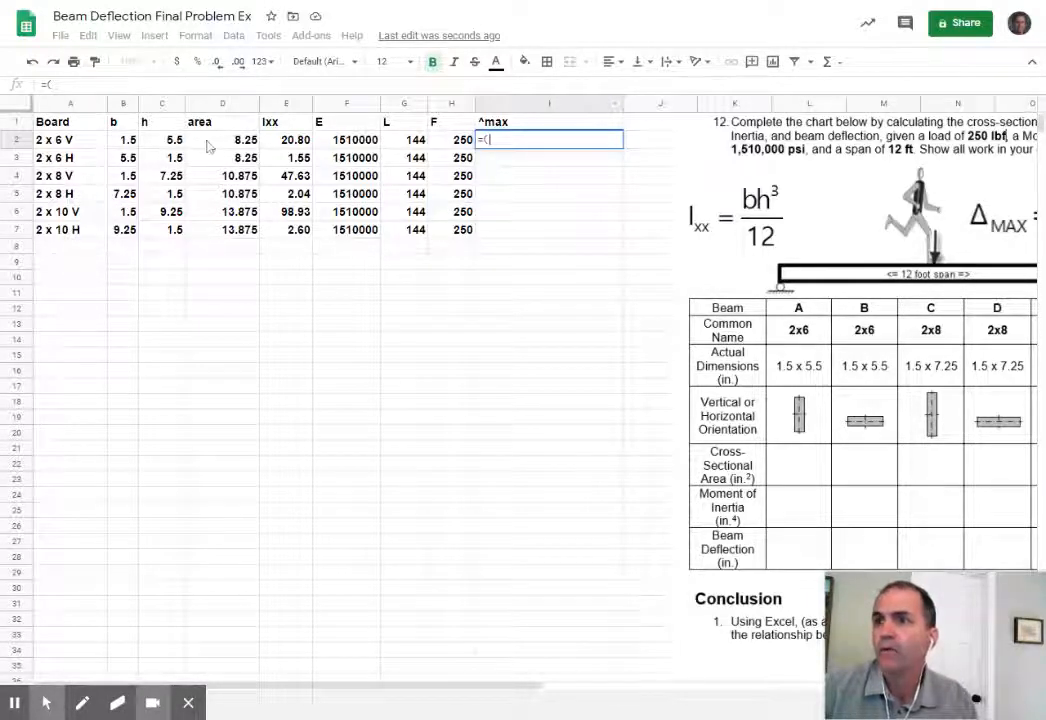
{"action": "left_click", "coordinate": [457, 146]}
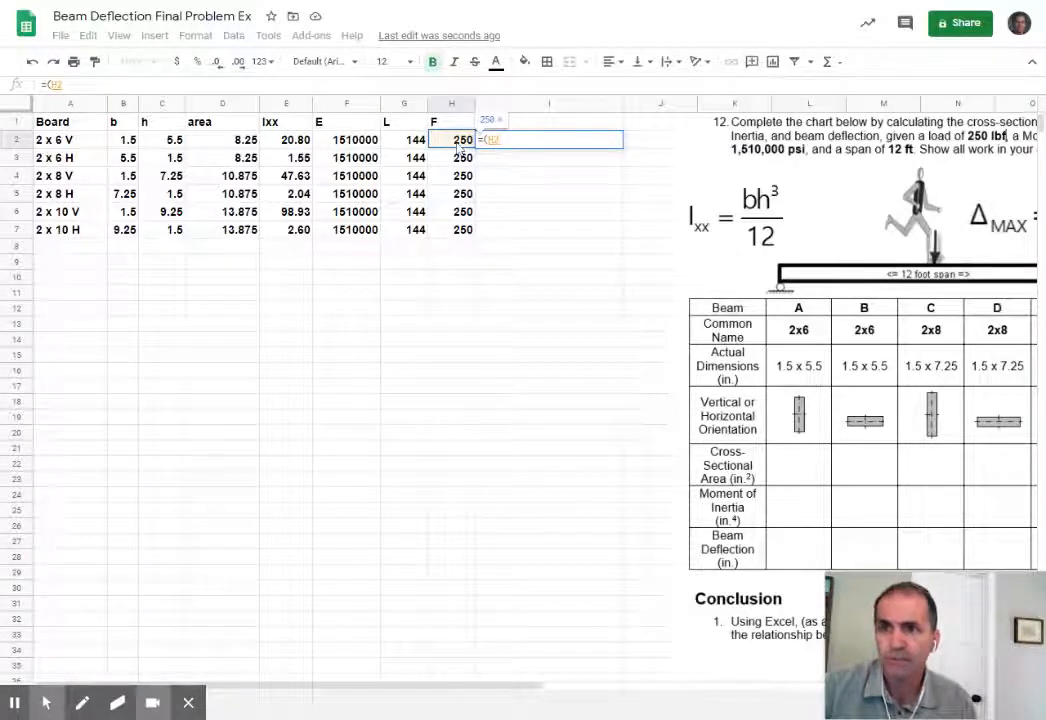
{"action": "type", "text": "*"}
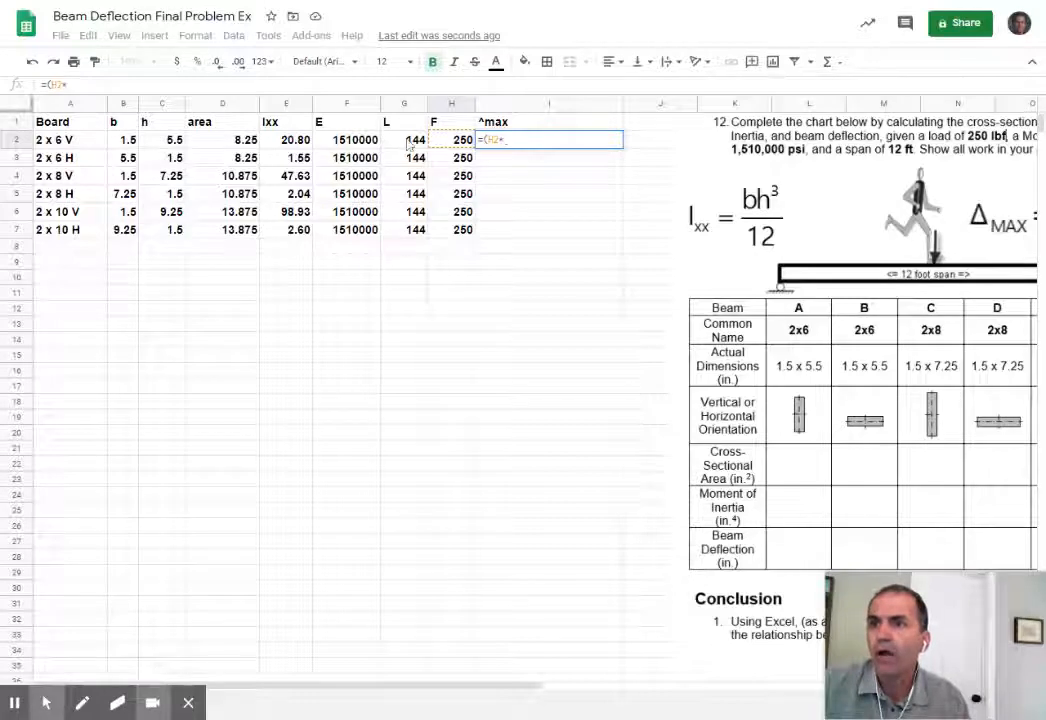
{"action": "left_click", "coordinate": [409, 143]}
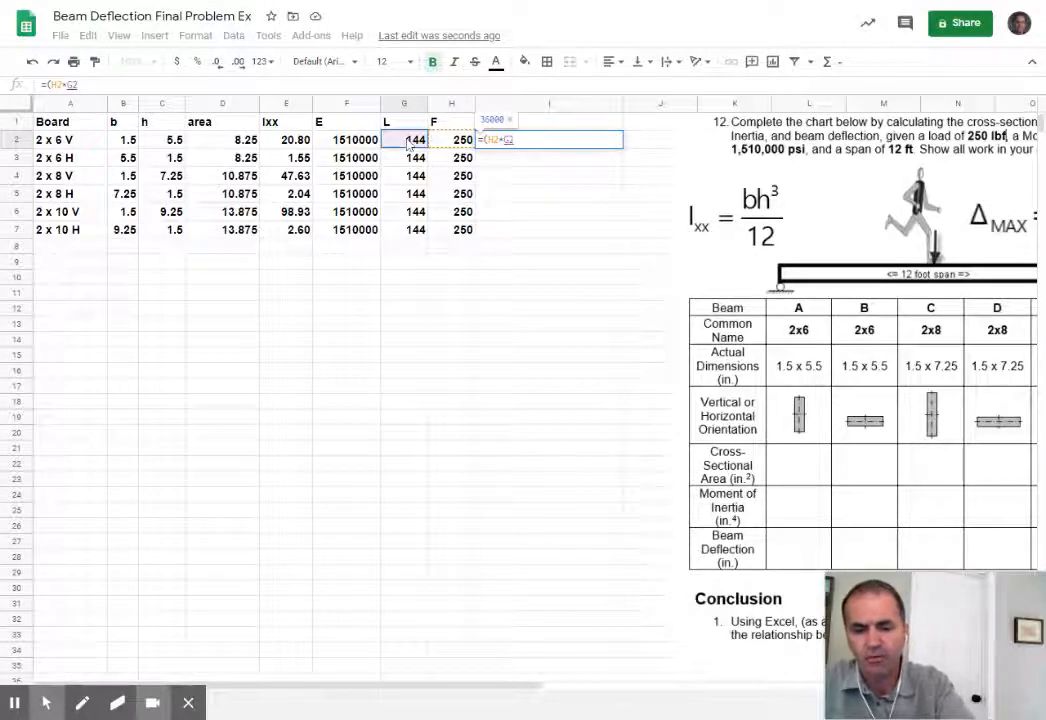
{"action": "type", "text": "^3"}
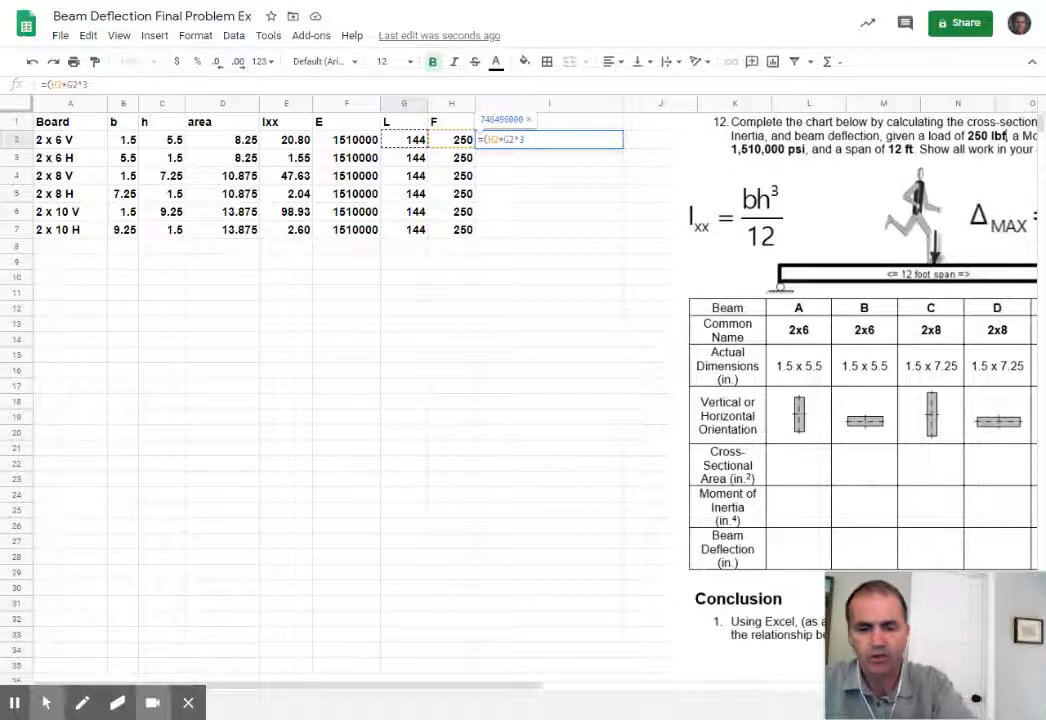
{"action": "type", "text": ")"}
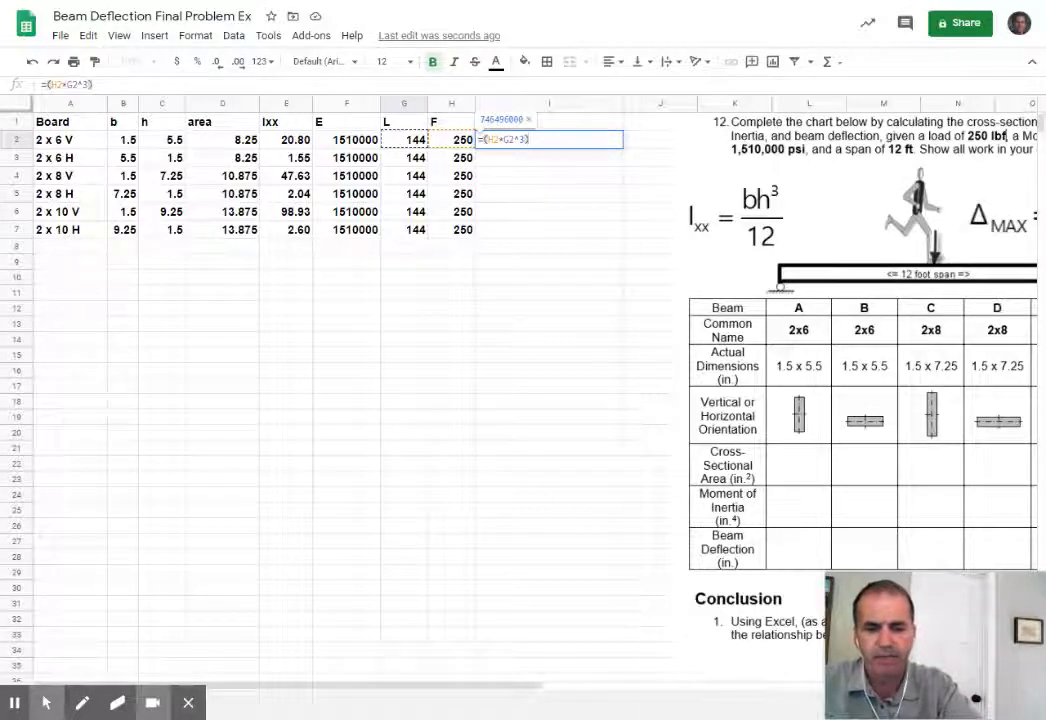
{"action": "type", "text": "/"}
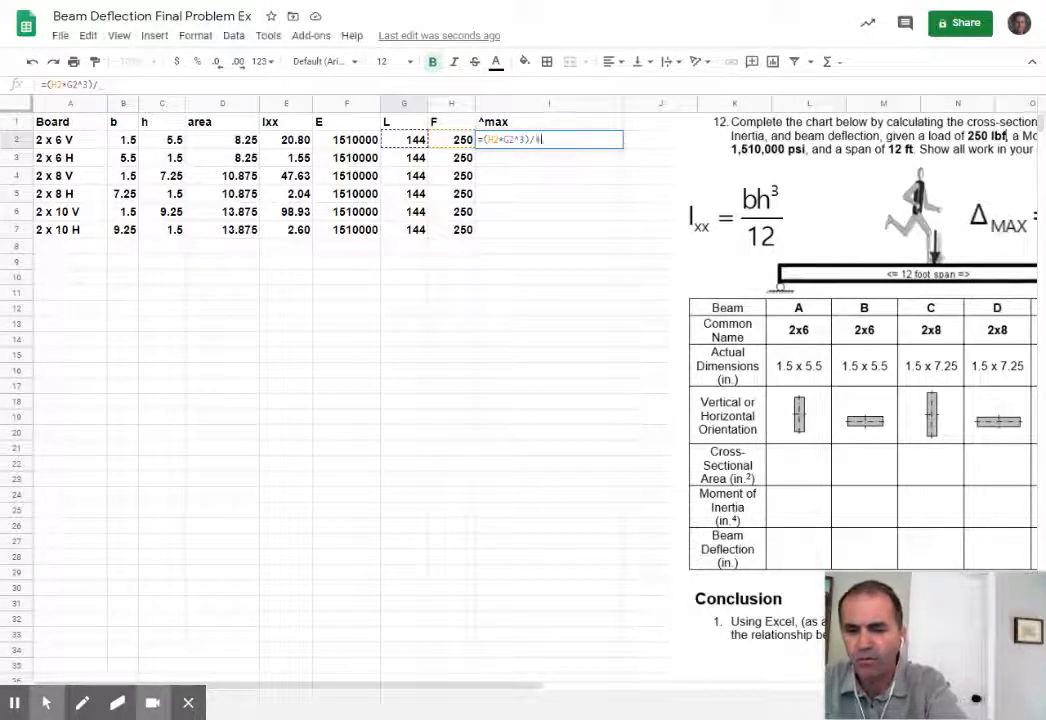
{"action": "type", "text": "48"}
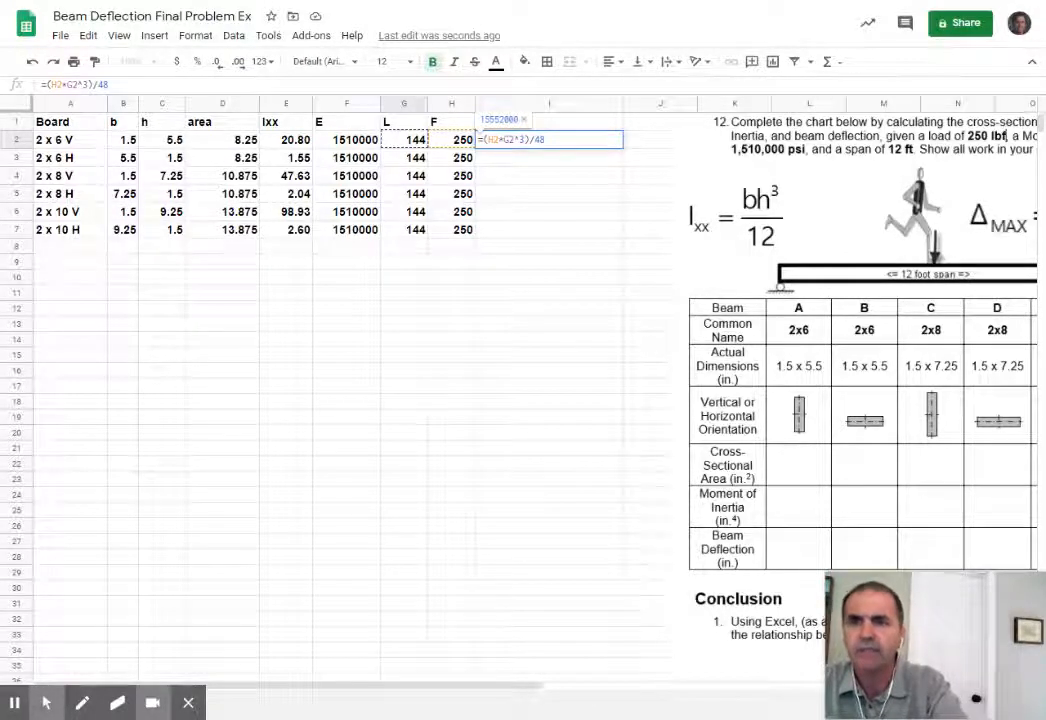
{"action": "type", "text": "*"}
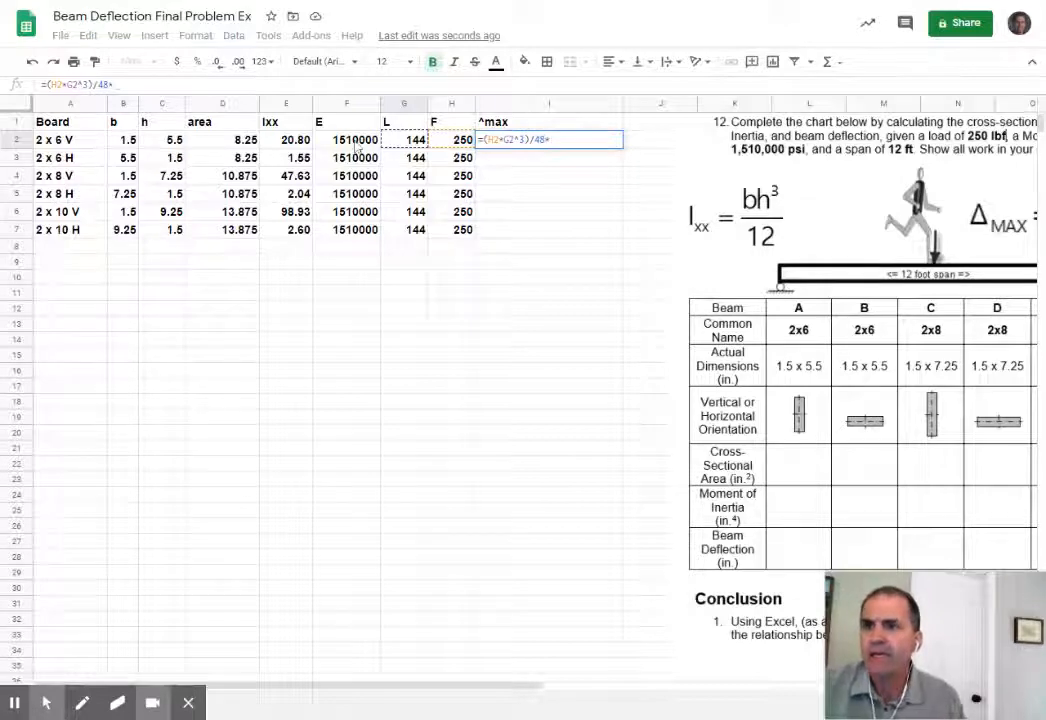
{"action": "left_click", "coordinate": [346, 140]}
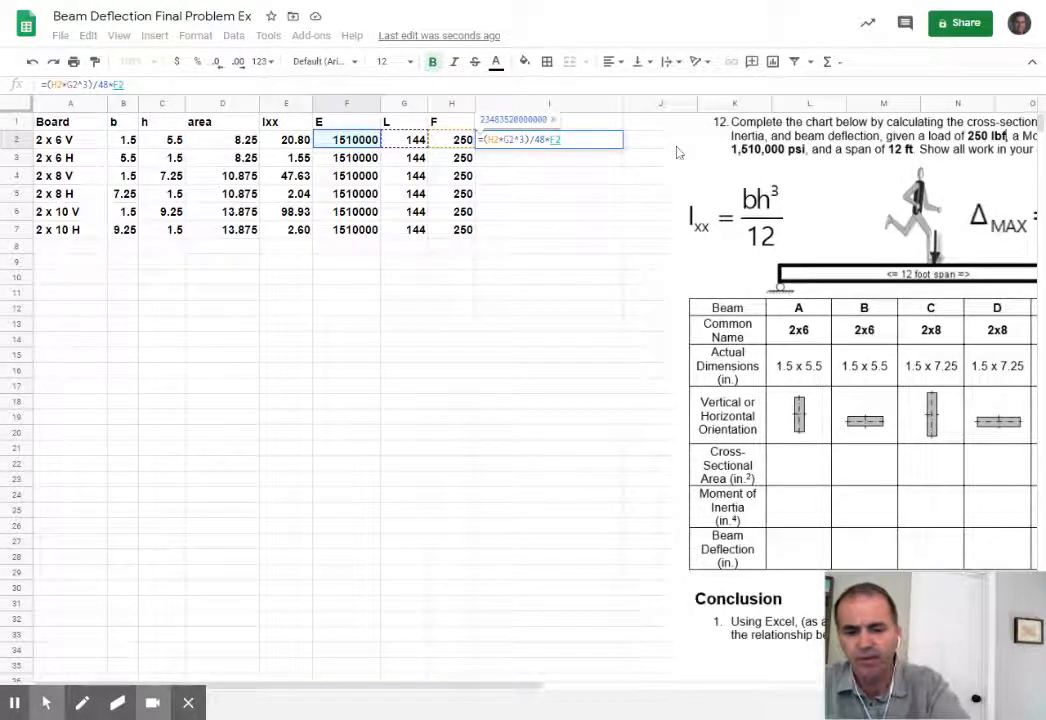
{"action": "type", "text": "*"}
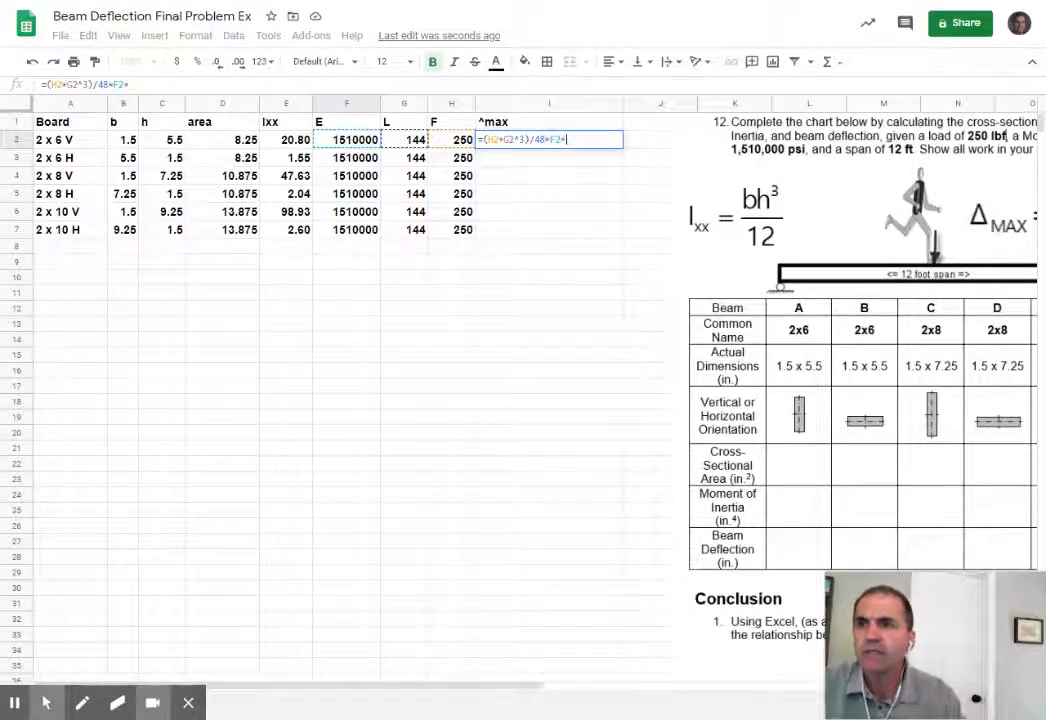
{"action": "left_click", "coordinate": [295, 140]}
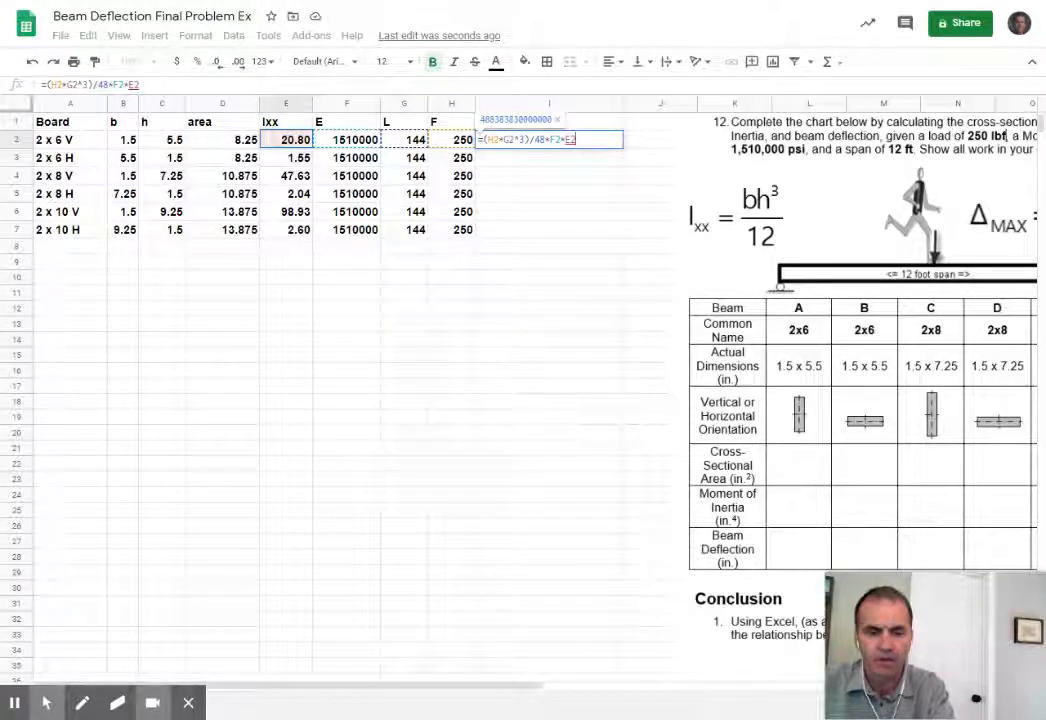
{"action": "key", "text": "Return"}
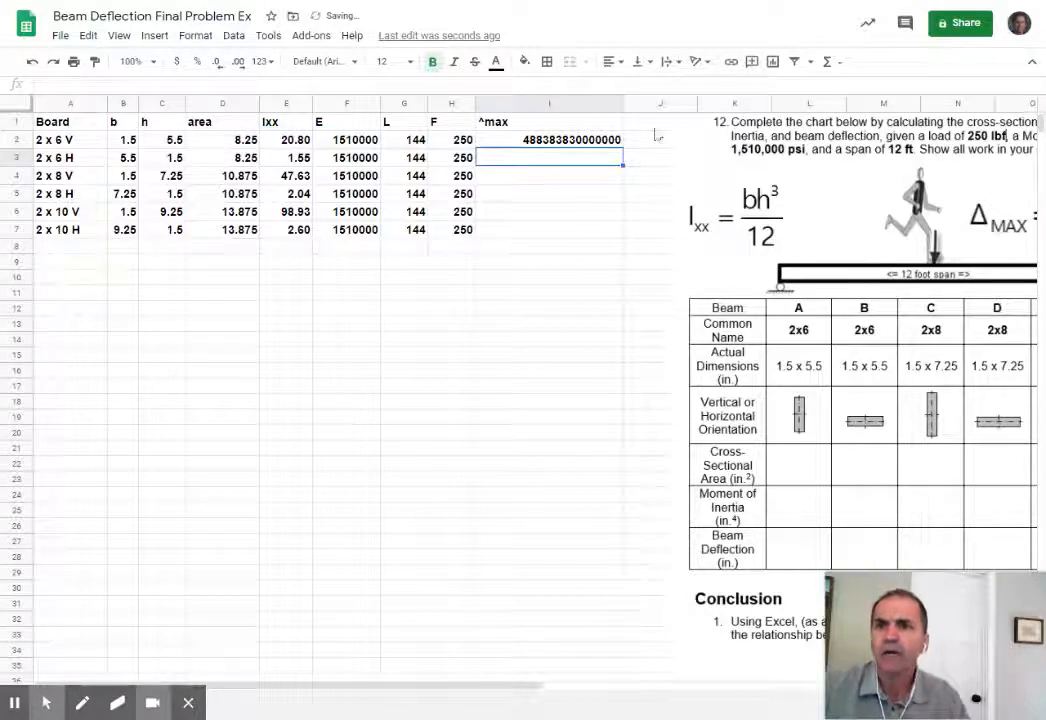
Step: Correct the formula in I2 to =(H2*G2^3)/(48*F2*E2) and fill it down through I7
{"action": "left_click", "coordinate": [541, 143]}
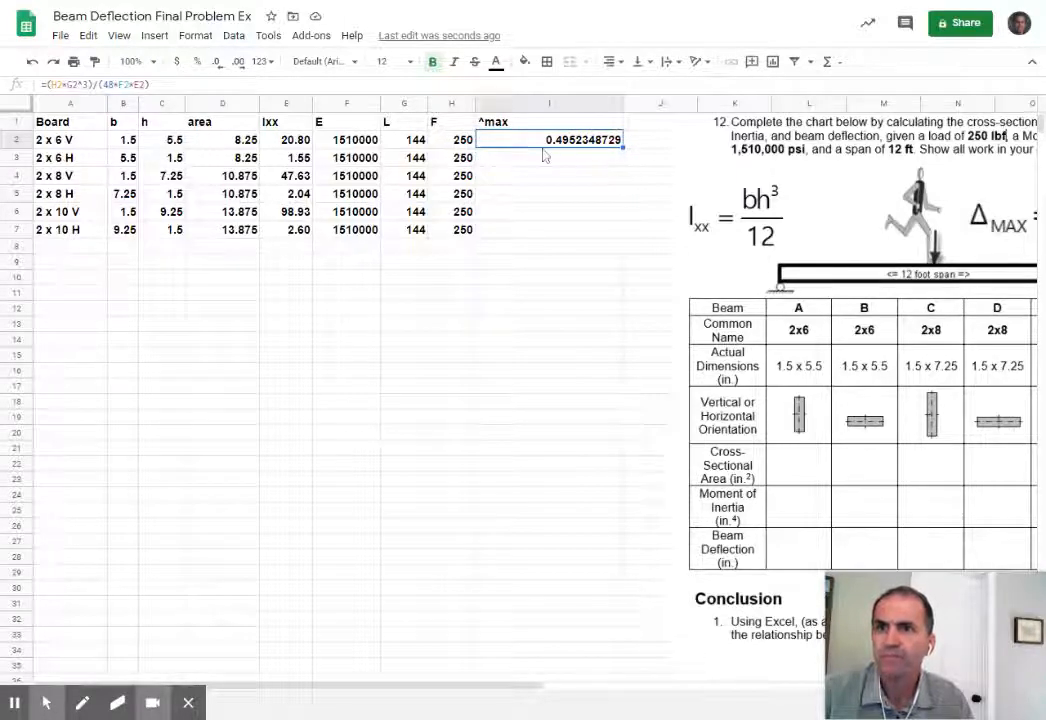
{"action": "left_click_drag", "start_coordinate": [622, 147], "coordinate": [609, 230]}
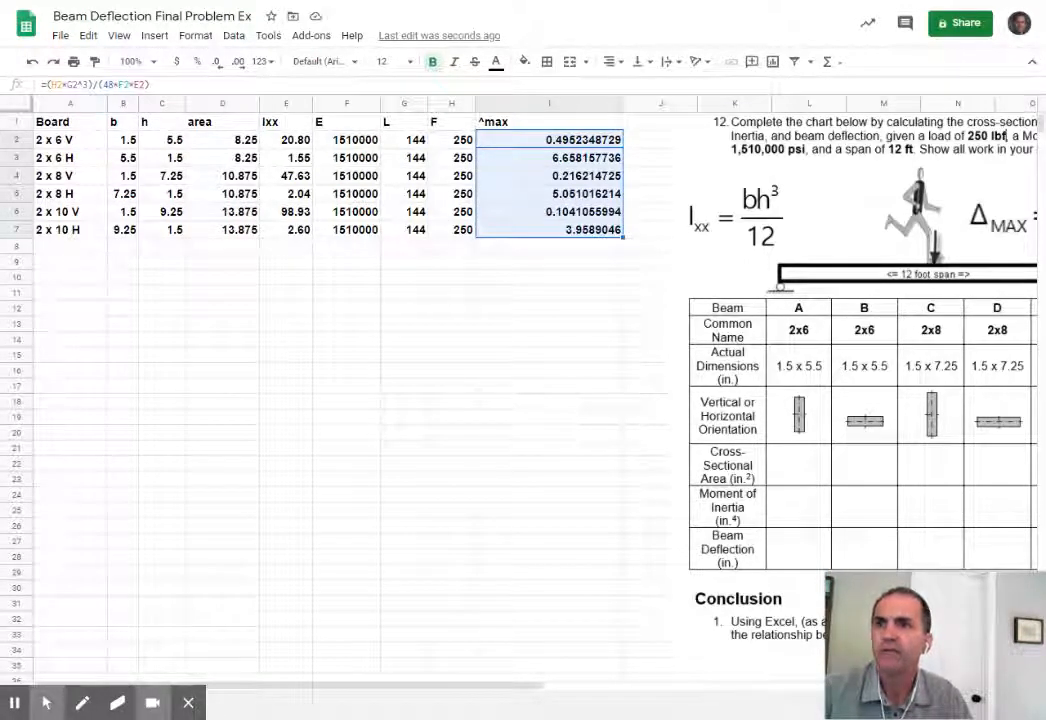
Step: Reduce the deflection values in I2:I7 to two decimal places and narrow column I to fit them
{"action": "left_click", "coordinate": [216, 62]}
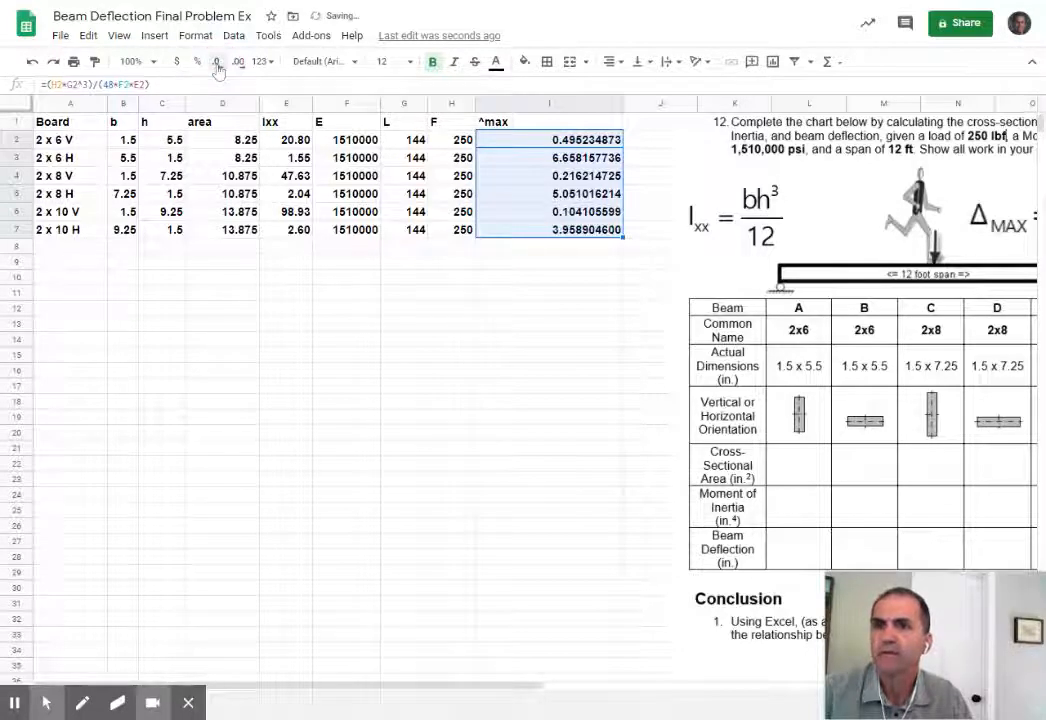
{"action": "left_click", "coordinate": [216, 62]}
{"action": "left_click", "coordinate": [216, 62]}
{"action": "left_click", "coordinate": [216, 62]}
{"action": "left_click", "coordinate": [216, 62]}
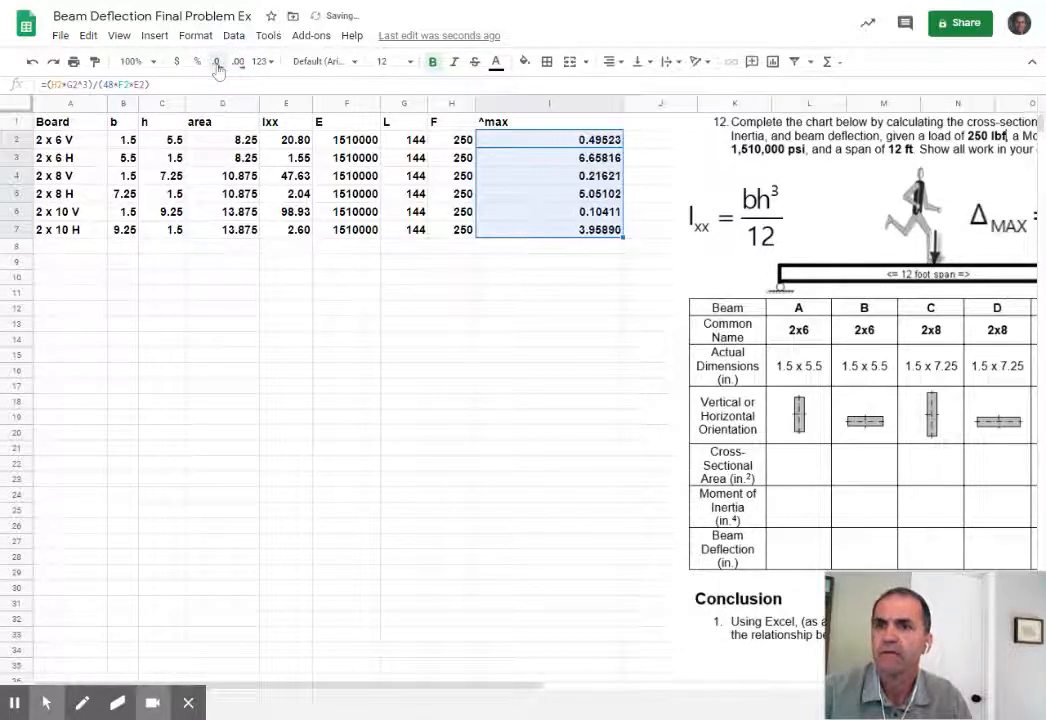
{"action": "left_click", "coordinate": [216, 62]}
{"action": "left_click", "coordinate": [216, 62]}
{"action": "left_click", "coordinate": [216, 62]}
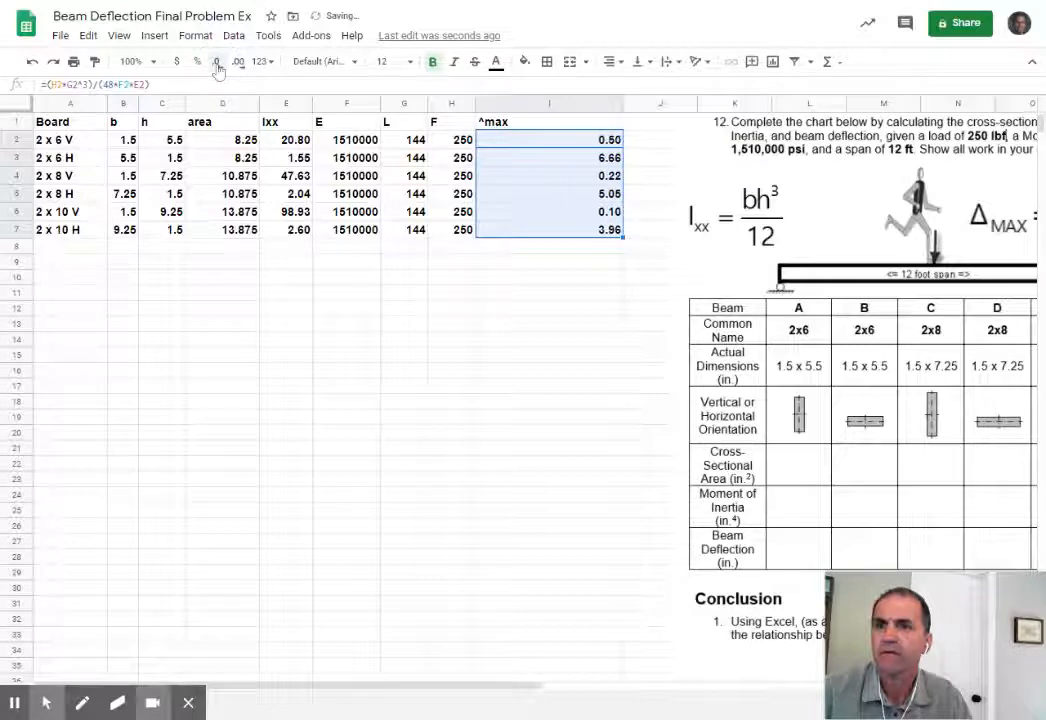
{"action": "left_click_drag", "start_coordinate": [621, 104], "coordinate": [534, 104]}
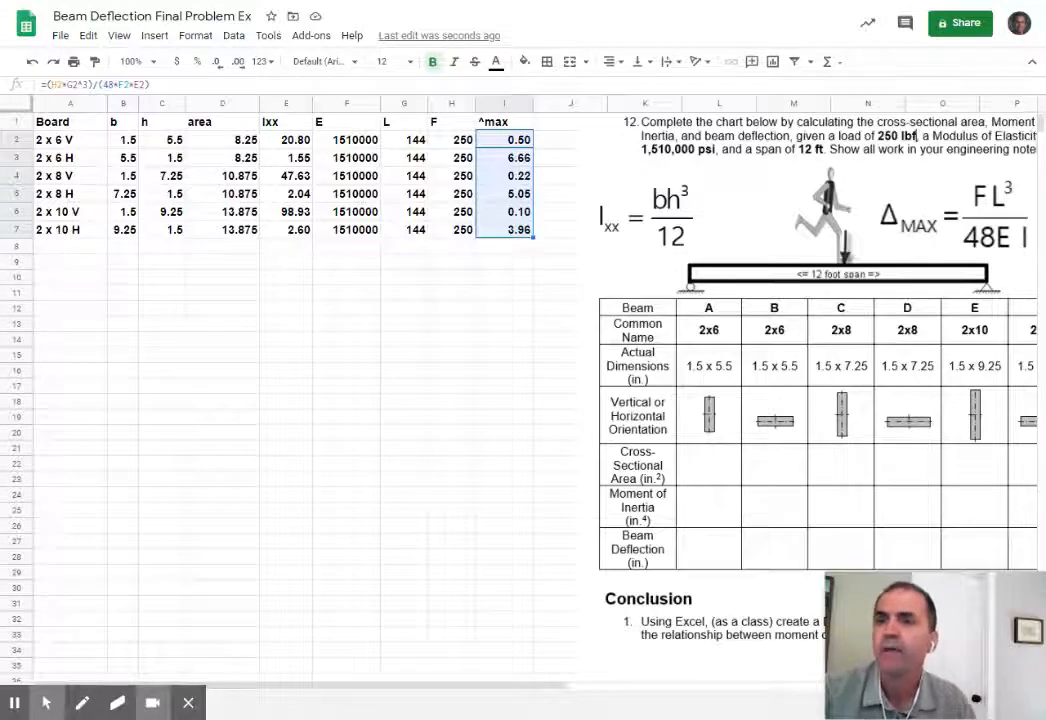
Step: Examine the Conclusion questions below the beam table and the full problem image for the required graph
{"action": "left_click", "coordinate": [306, 360]}
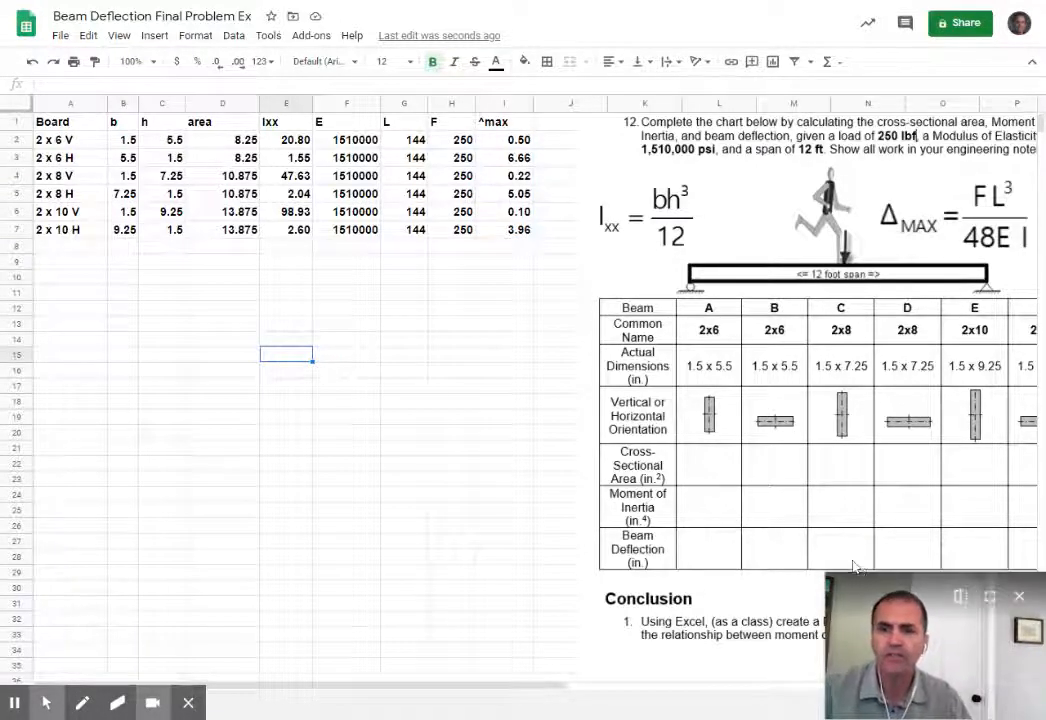
{"action": "scroll", "coordinate": [740, 612], "scroll_direction": "down", "scroll_amount": 2}
{"action": "scroll", "coordinate": [740, 612], "scroll_direction": "down", "scroll_amount": 3}
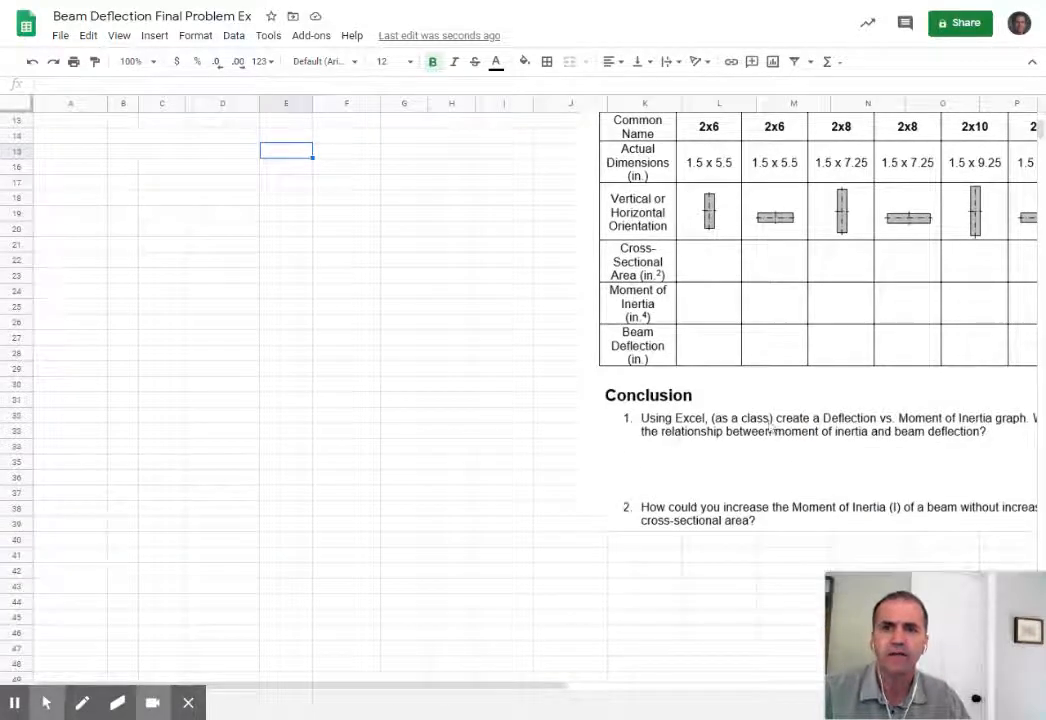
{"action": "scroll", "coordinate": [755, 502], "scroll_direction": "up", "scroll_amount": 1}
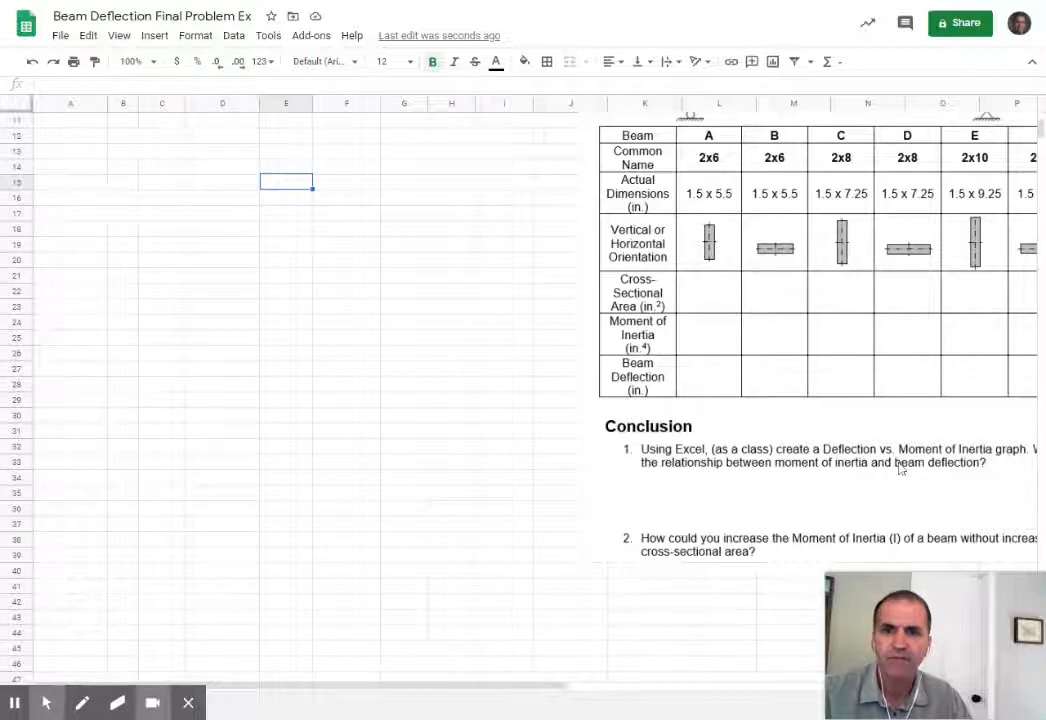
{"action": "scroll", "coordinate": [910, 465], "scroll_direction": "up", "scroll_amount": 1}
{"action": "left_click_drag", "start_coordinate": [455, 686], "coordinate": [467, 684]}
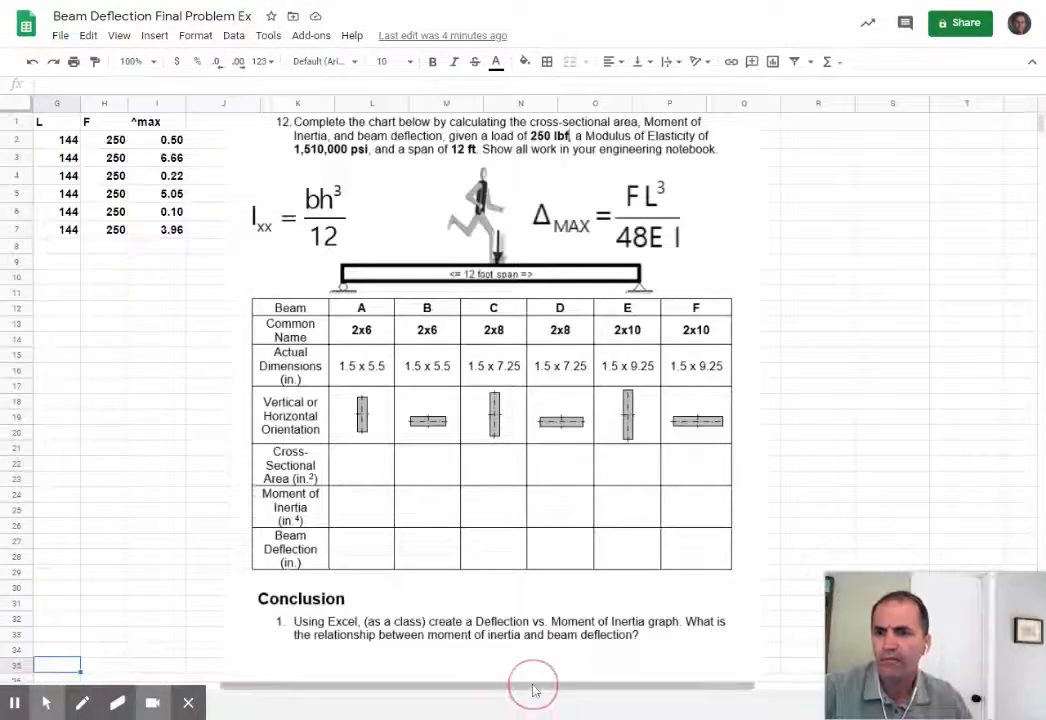
{"action": "left_click_drag", "start_coordinate": [533, 688], "coordinate": [300, 684]}
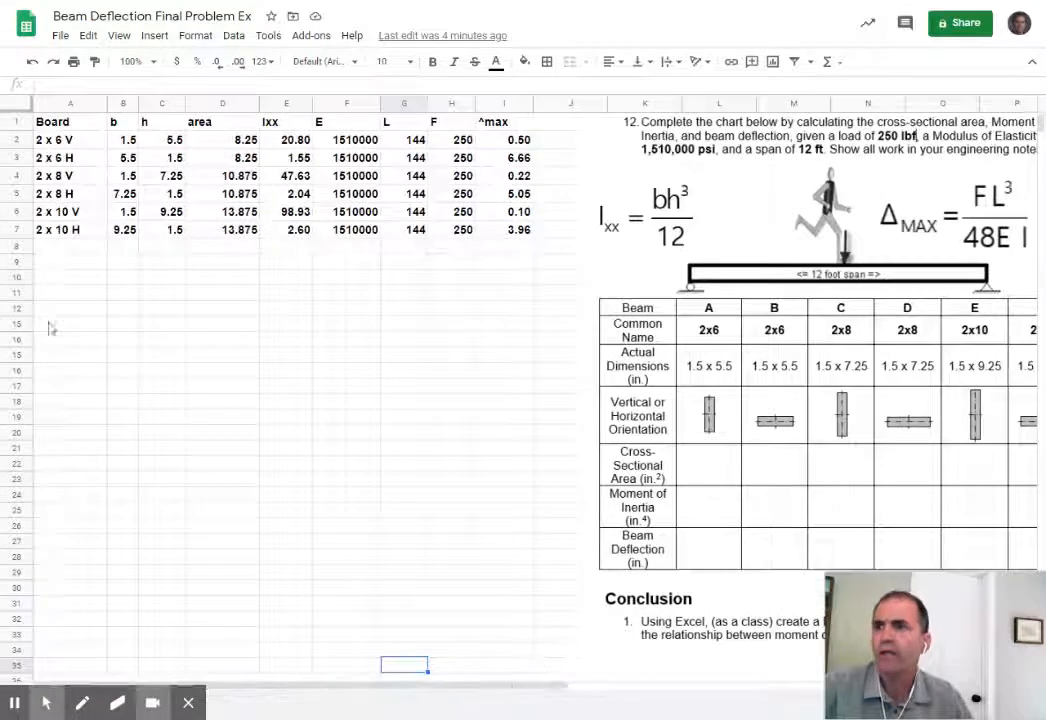
Step: Insert a chart in the sheet and place it below the board data, starting at about row 12
{"action": "left_click", "coordinate": [85, 266]}
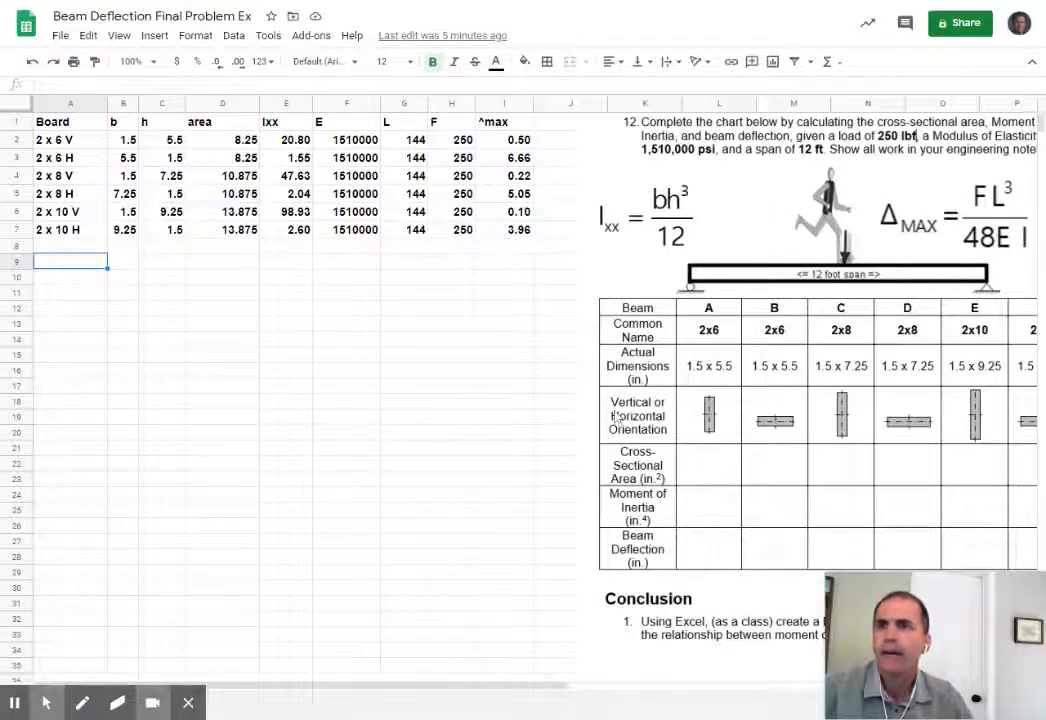
{"action": "left_click", "coordinate": [153, 36]}
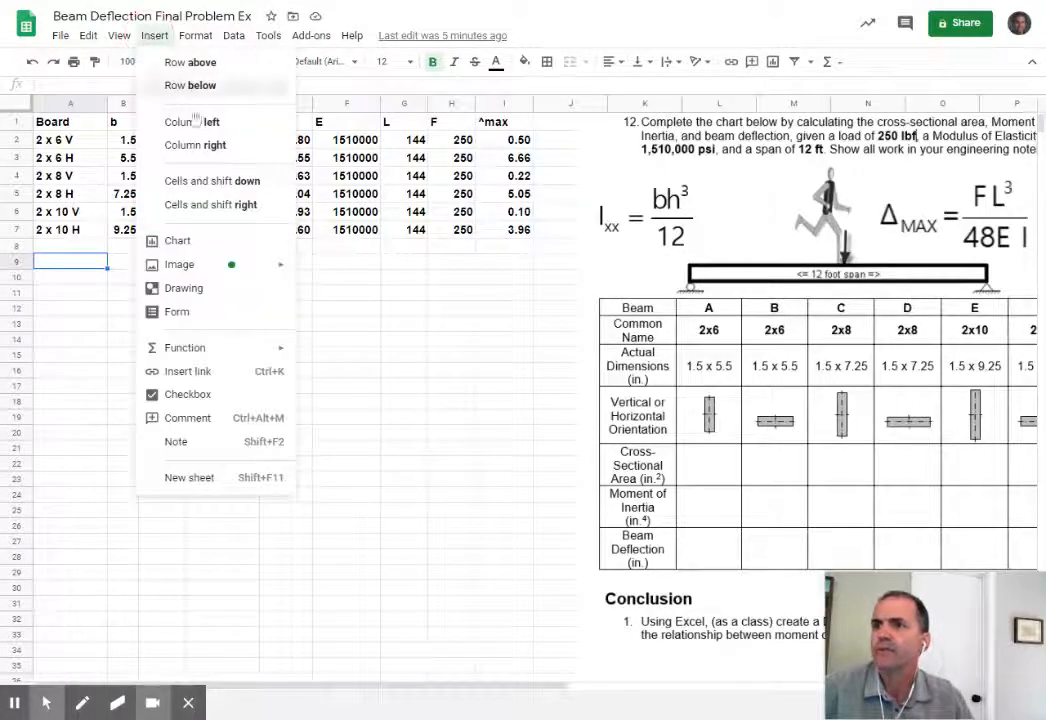
{"action": "left_click", "coordinate": [201, 243]}
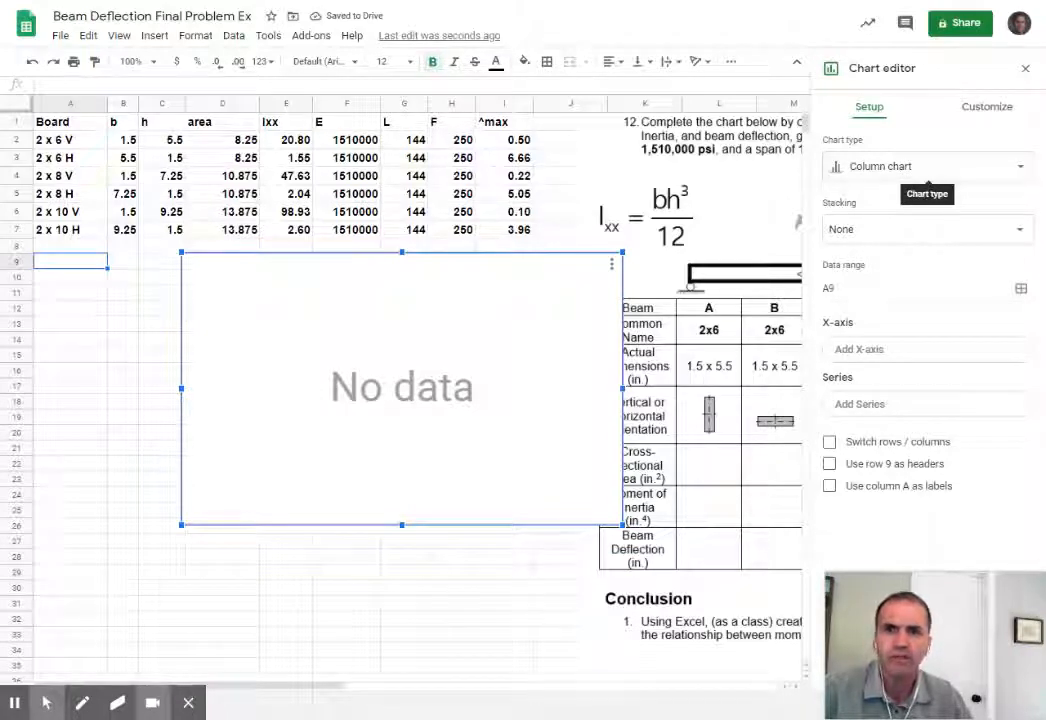
{"action": "left_click_drag", "start_coordinate": [490, 264], "coordinate": [364, 332]}
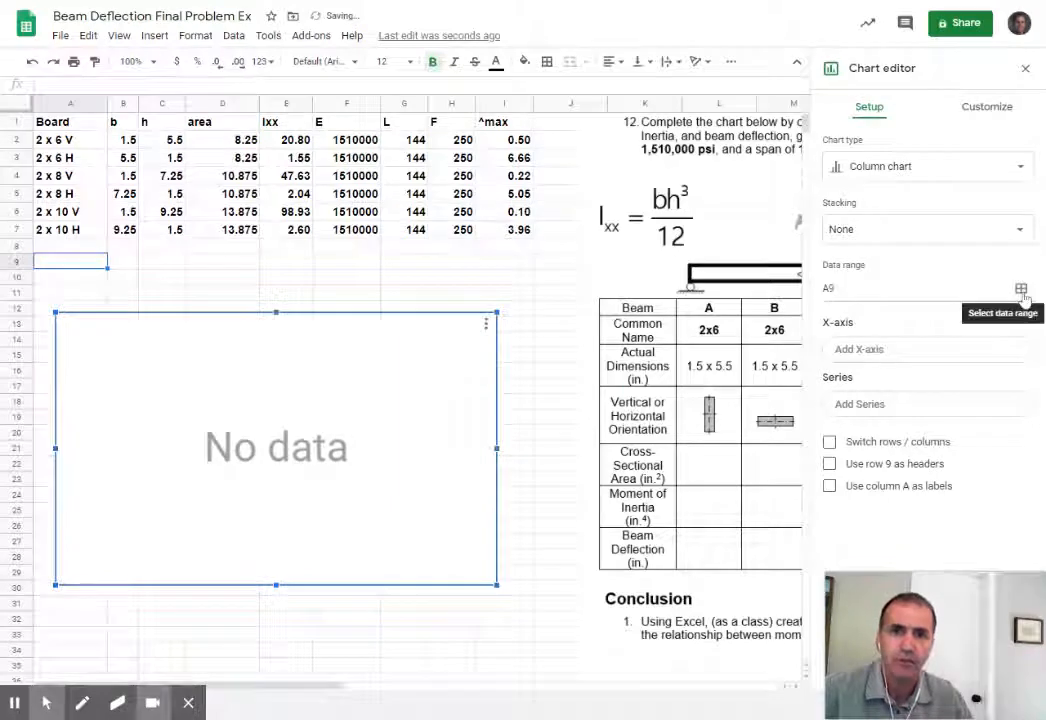
Step: Set the chart's data ranges to the Ixx values E2:E7 and the deflection values I2:I7
{"action": "left_click", "coordinate": [1022, 290]}
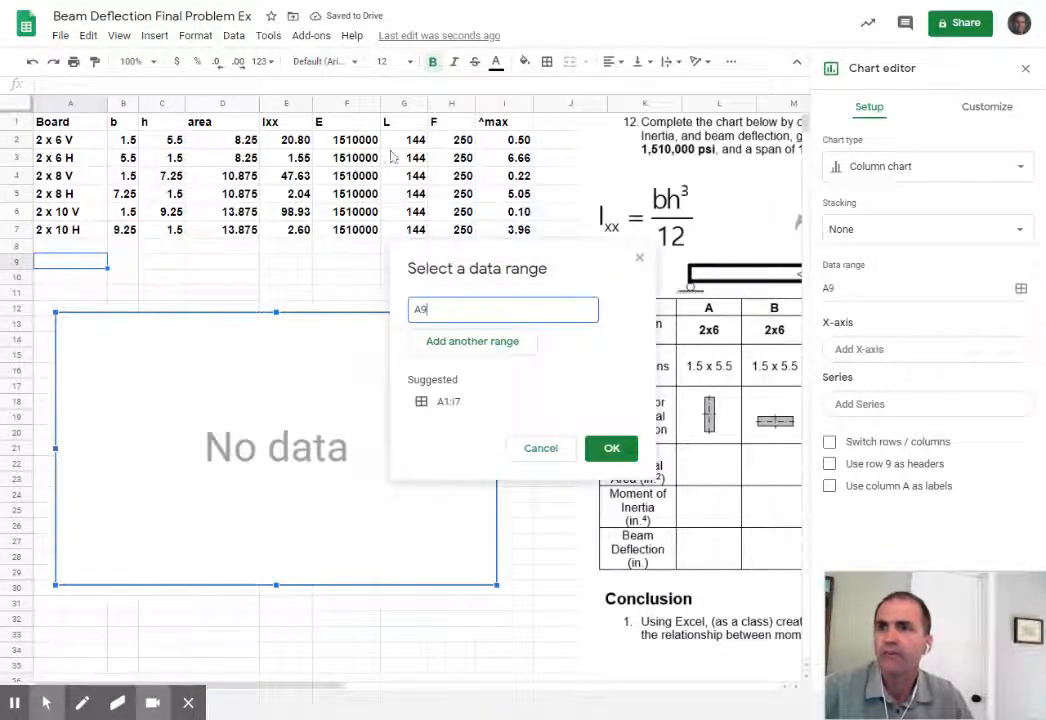
{"action": "left_click", "coordinate": [287, 148]}
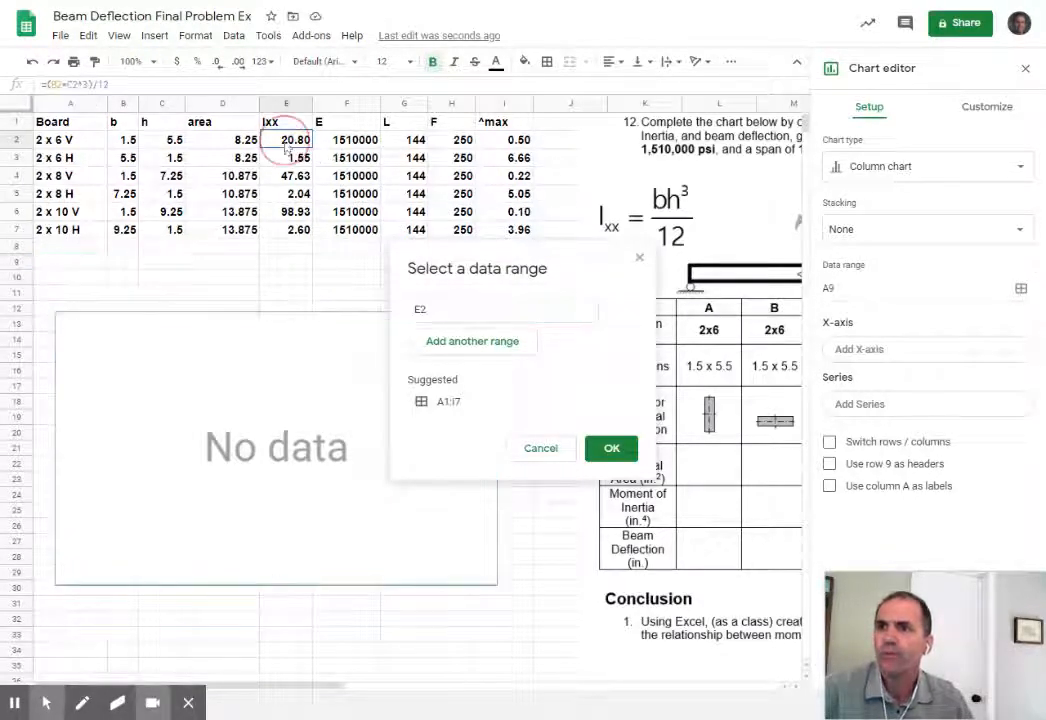
{"action": "left_click_drag", "start_coordinate": [287, 148], "coordinate": [290, 226]}
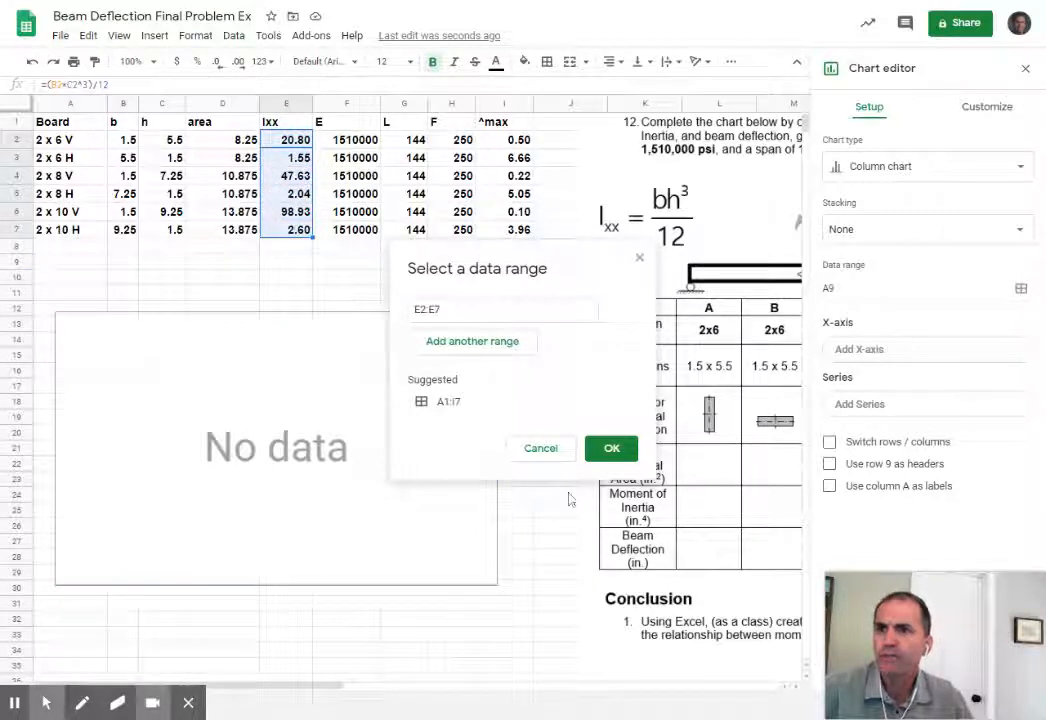
{"action": "left_click", "coordinate": [458, 352]}
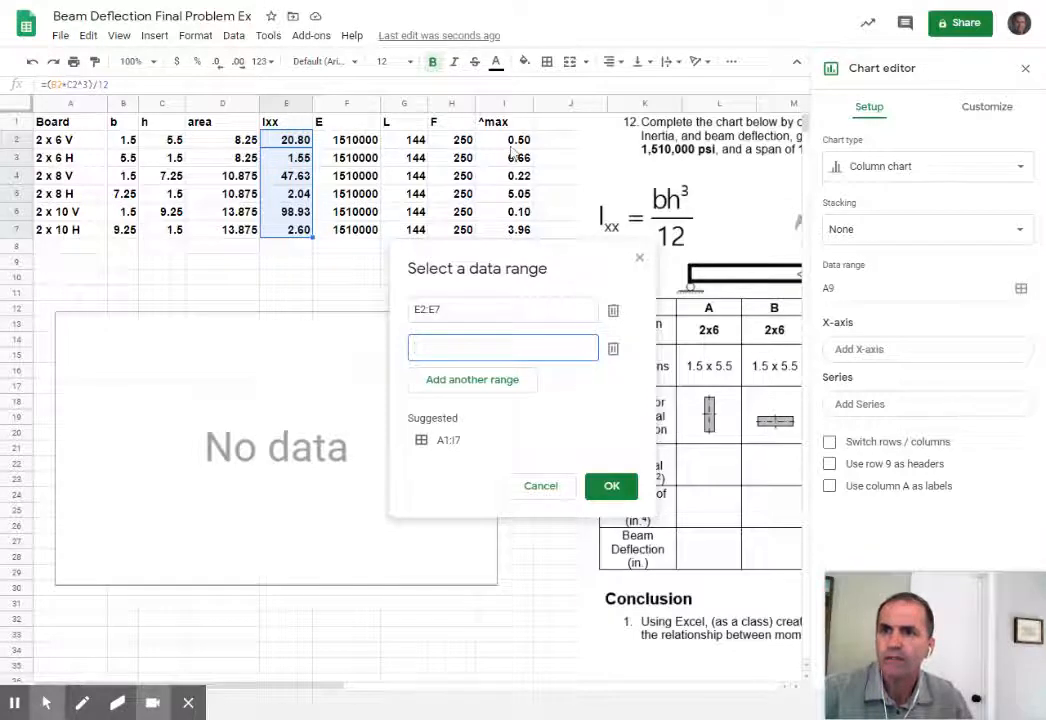
{"action": "left_click_drag", "start_coordinate": [517, 140], "coordinate": [520, 230]}
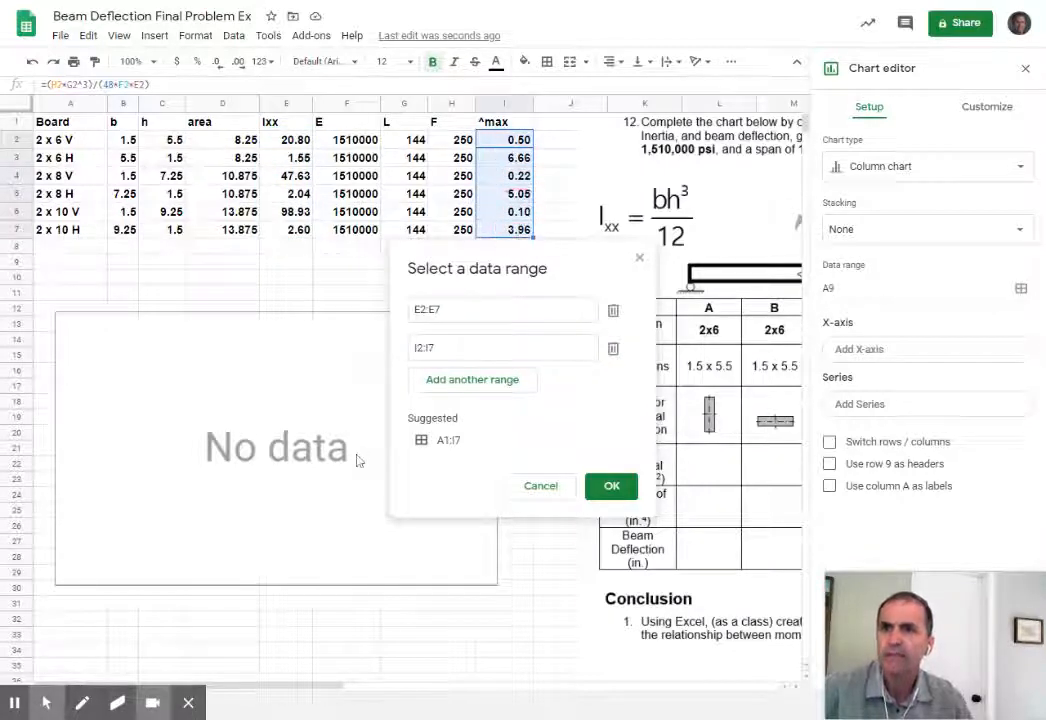
{"action": "left_click", "coordinate": [612, 486]}
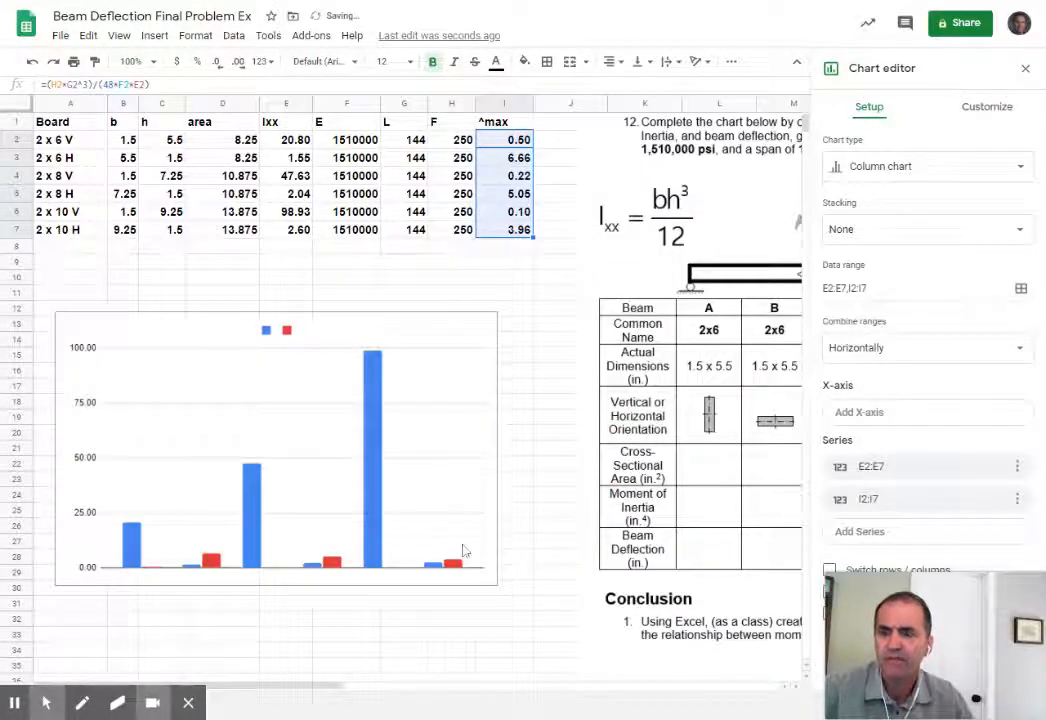
Step: Add data labels to the chart's Ixx series E2:E7
{"action": "scroll", "coordinate": [463, 549], "scroll_direction": "down", "scroll_amount": 1}
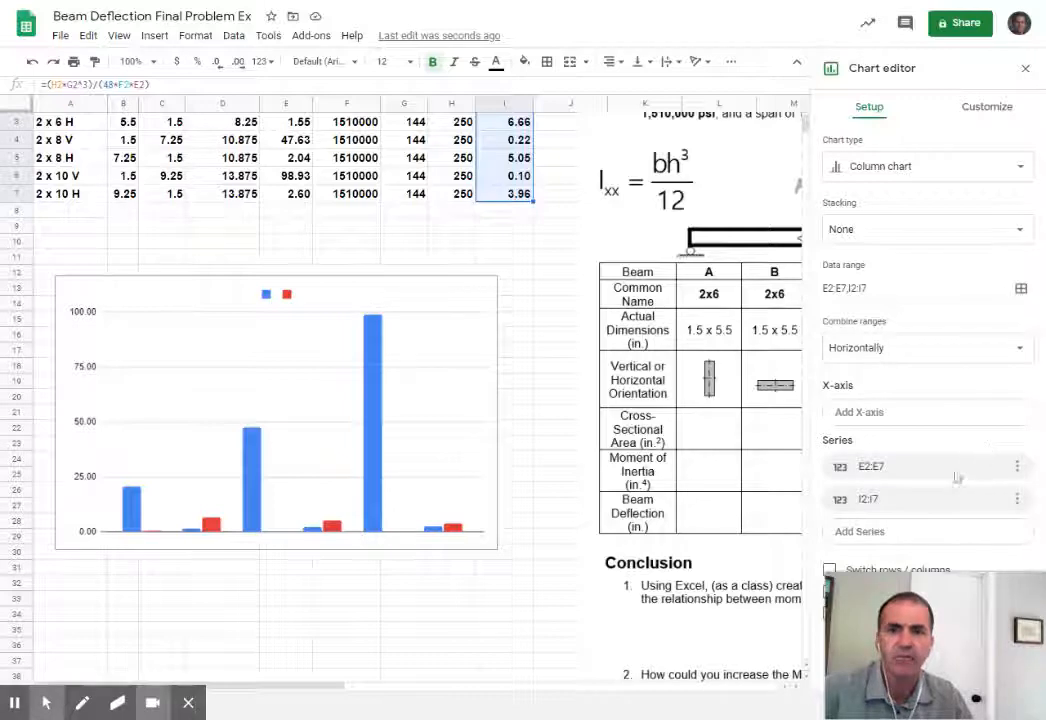
{"action": "left_click", "coordinate": [988, 106]}
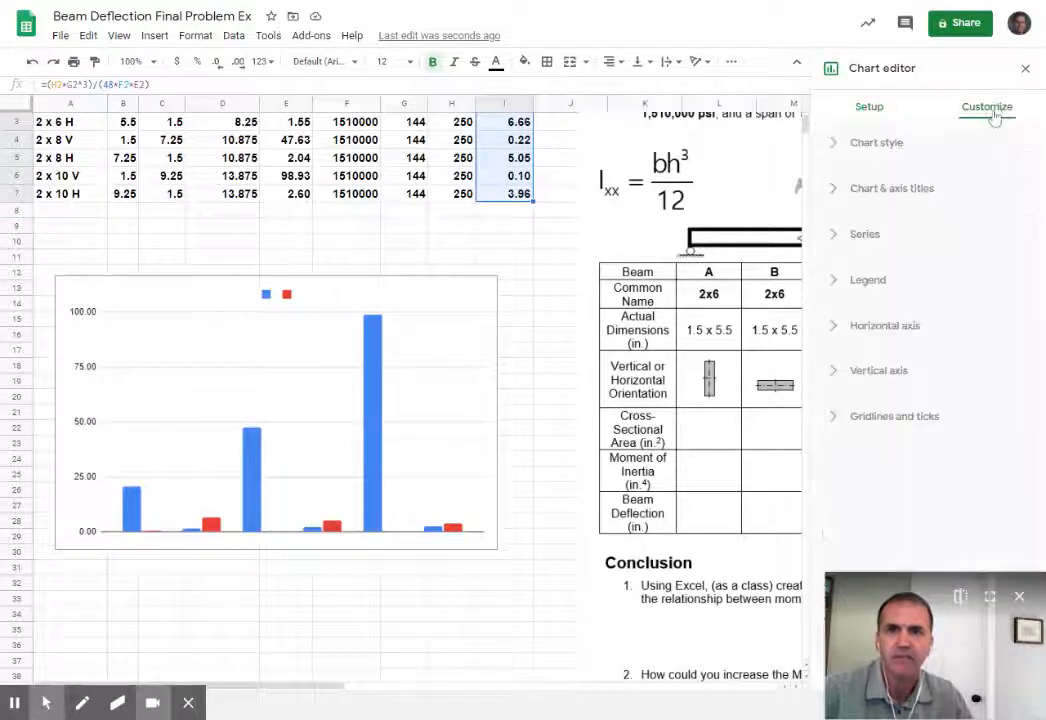
{"action": "left_click", "coordinate": [869, 106]}
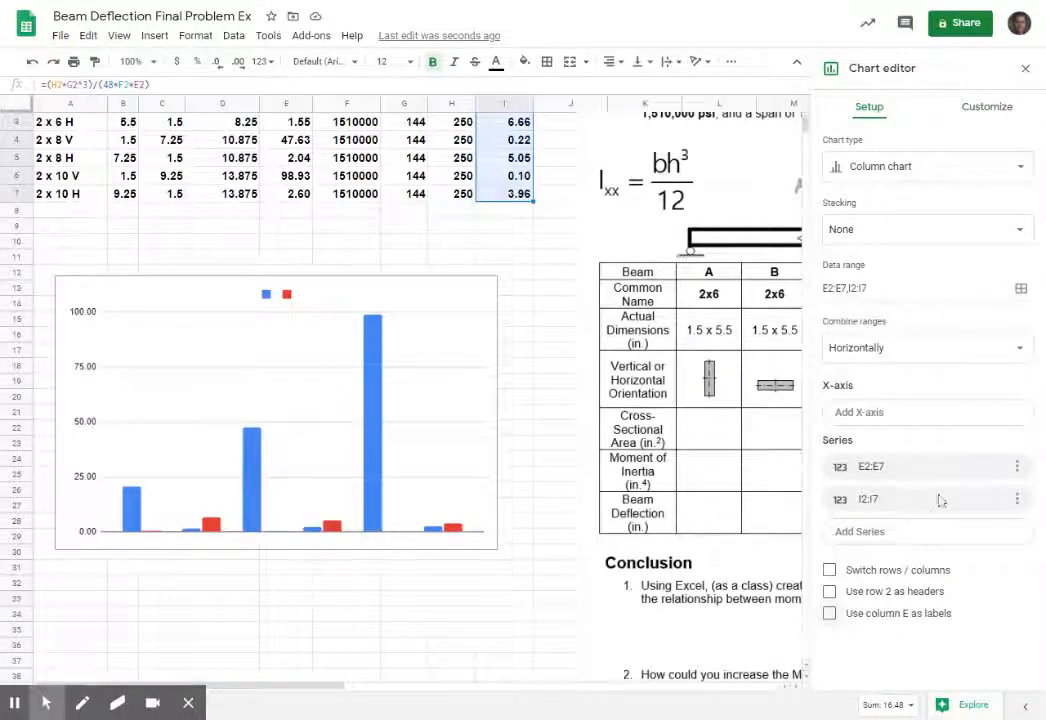
{"action": "left_click", "coordinate": [1020, 467]}
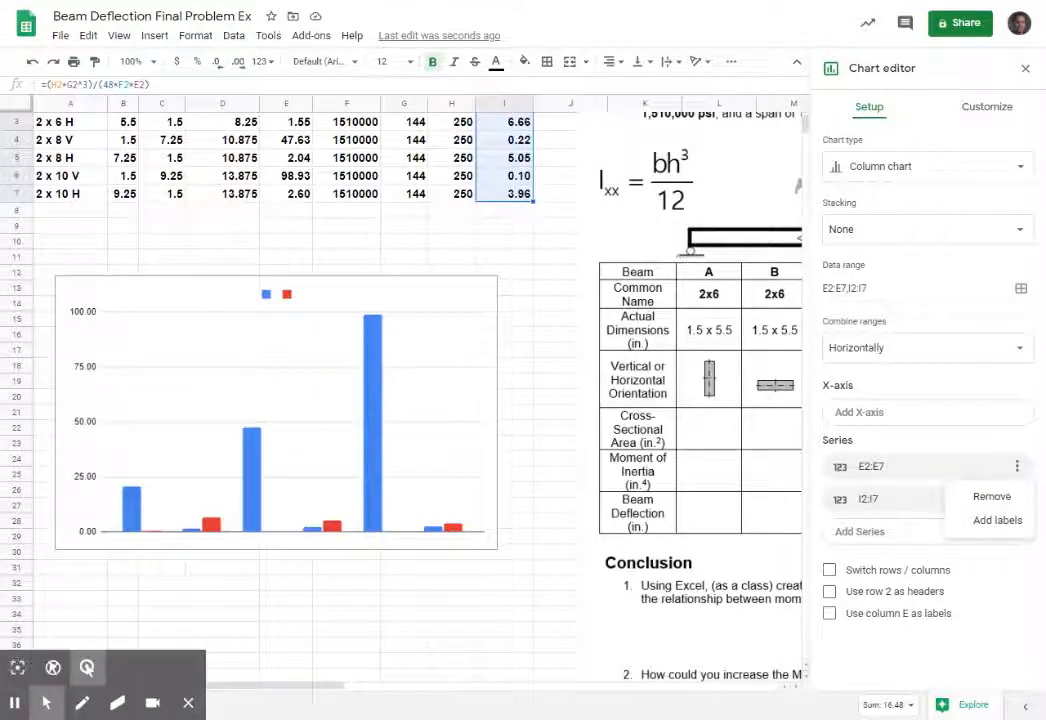
{"action": "left_click", "coordinate": [997, 520]}
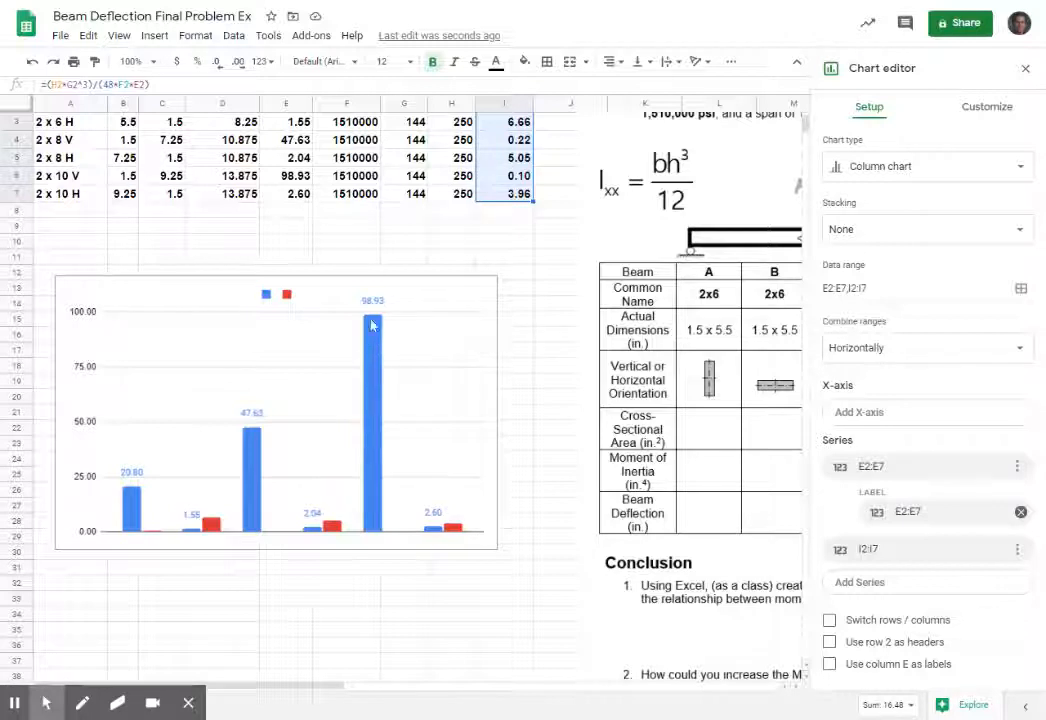
{"action": "left_click", "coordinate": [1017, 550]}
{"action": "left_click", "coordinate": [1005, 602]}
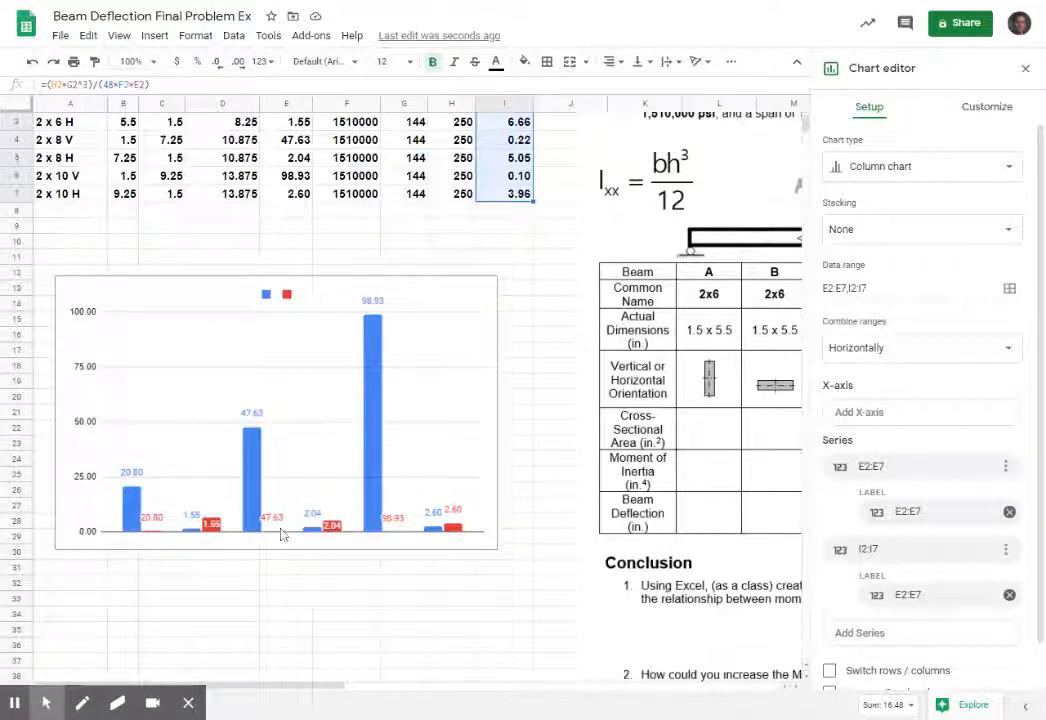
{"action": "left_click", "coordinate": [1009, 595]}
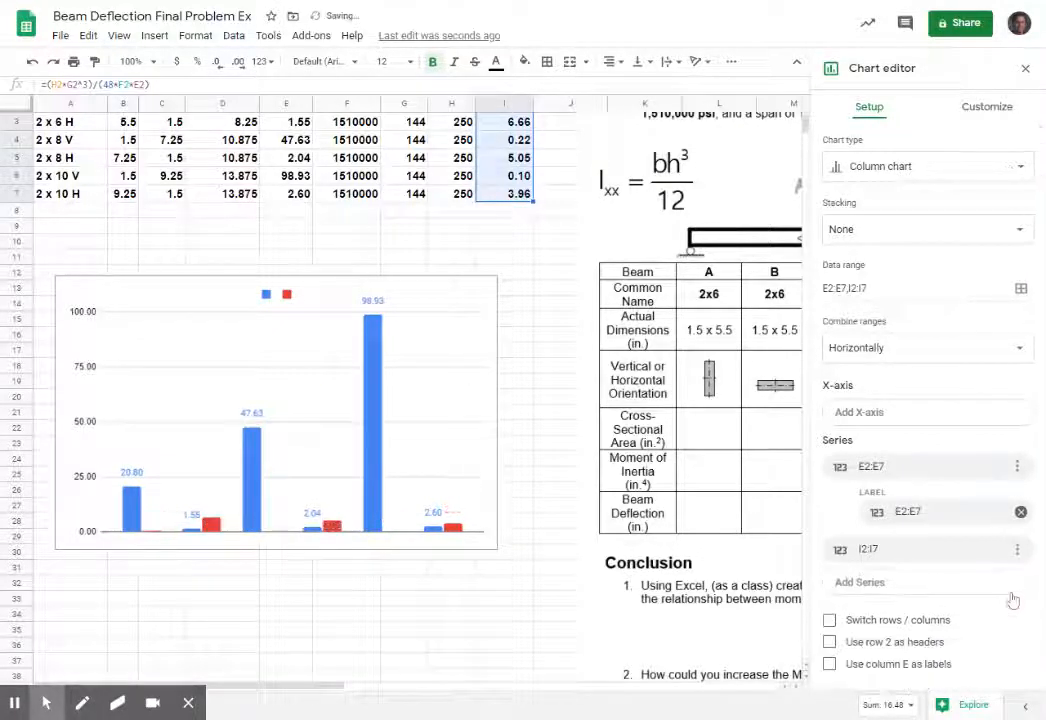
Step: Add data labels to the chart's deflection series, take them from the range I2:I7, and leave chart editing
{"action": "left_click", "coordinate": [1017, 550]}
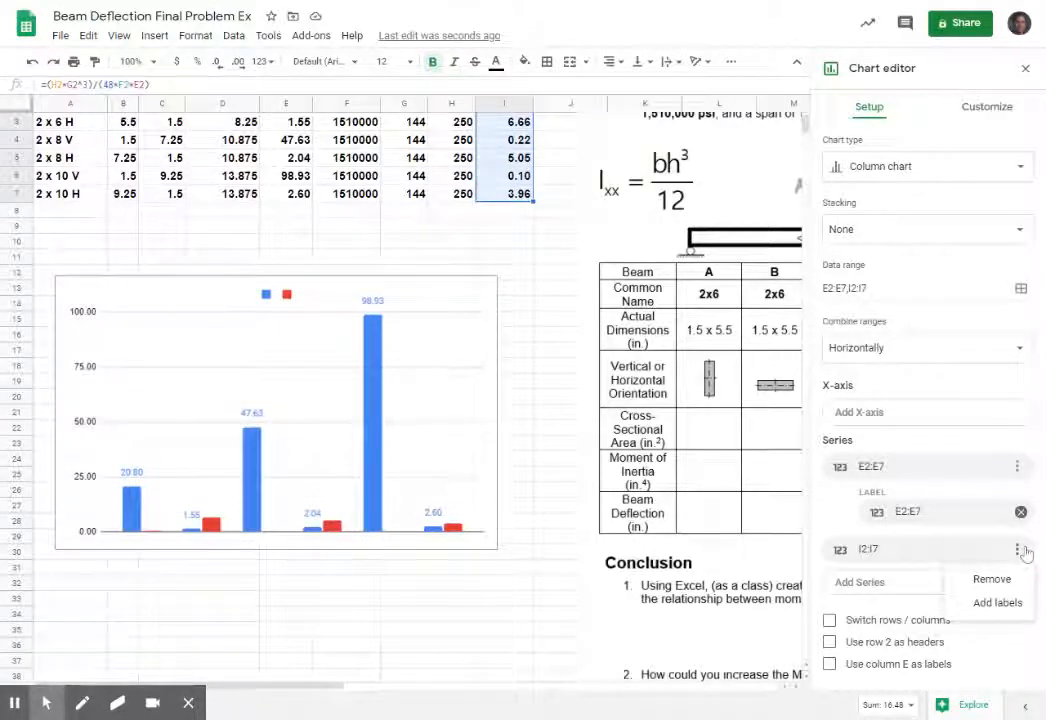
{"action": "left_click", "coordinate": [1000, 603]}
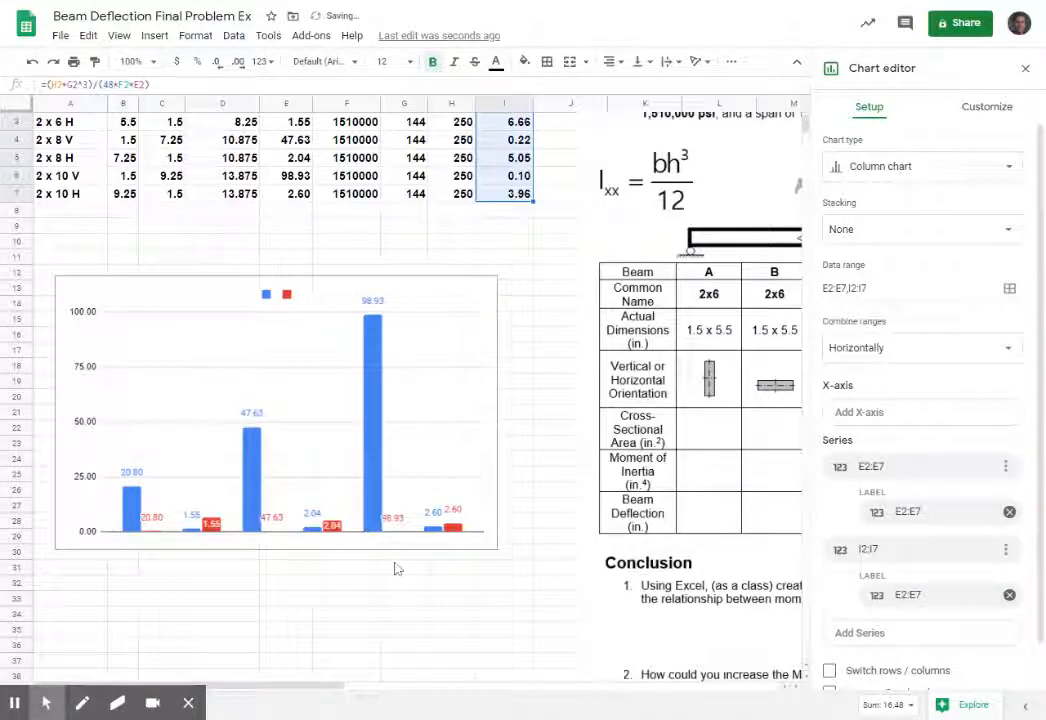
{"action": "left_click", "coordinate": [905, 595]}
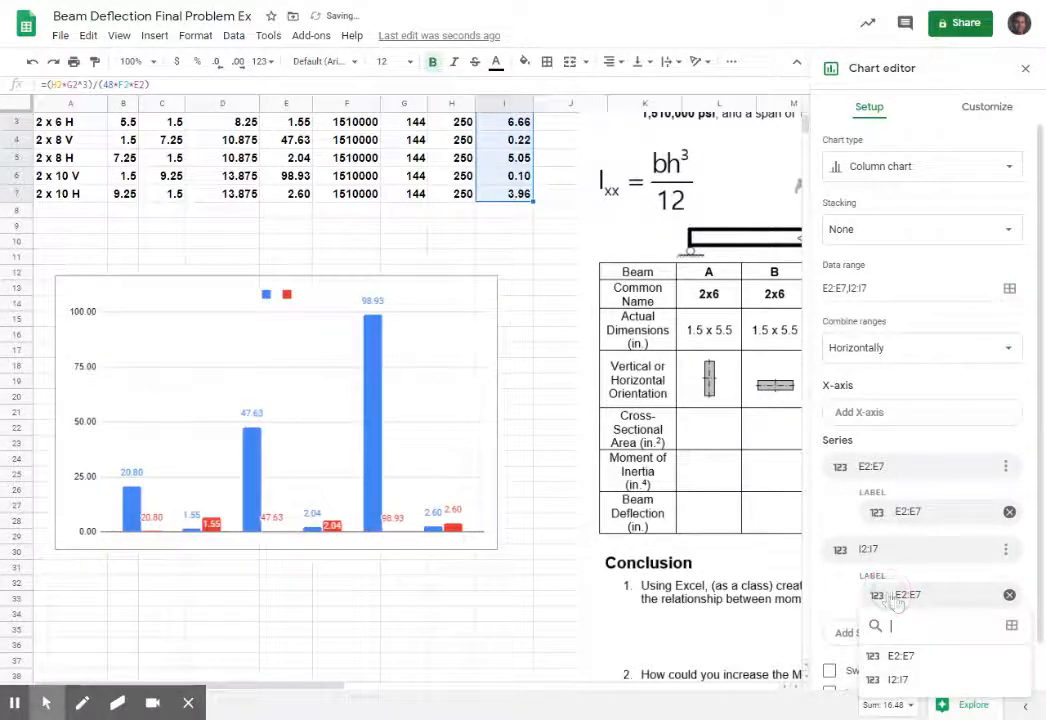
{"action": "left_click", "coordinate": [897, 679]}
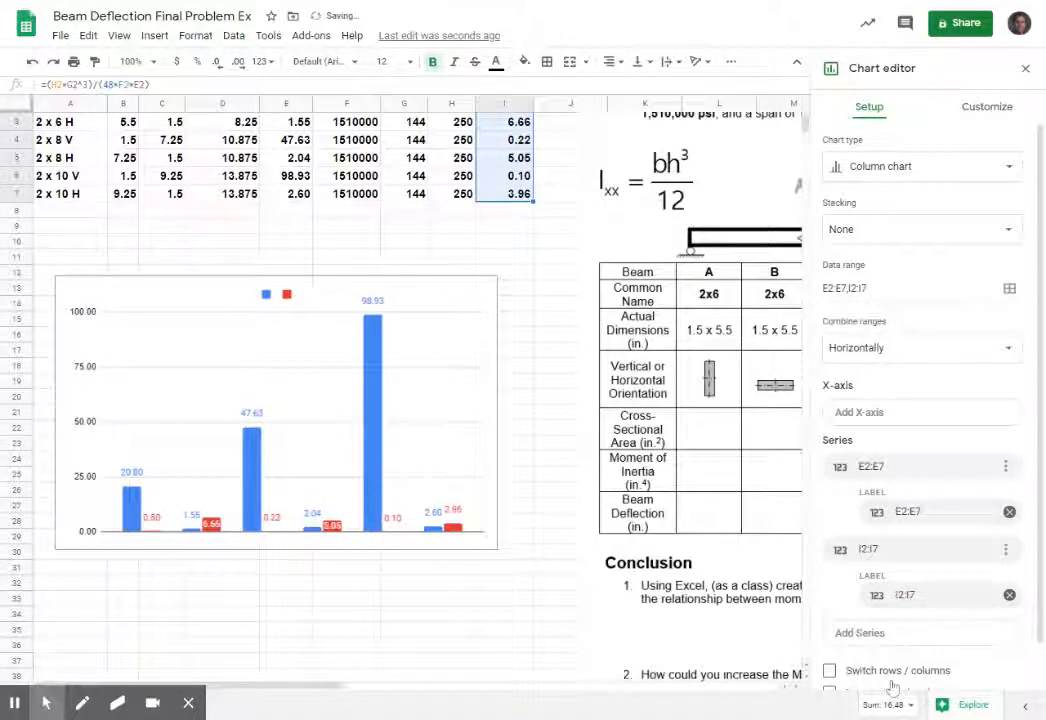
{"action": "left_click", "coordinate": [459, 620]}
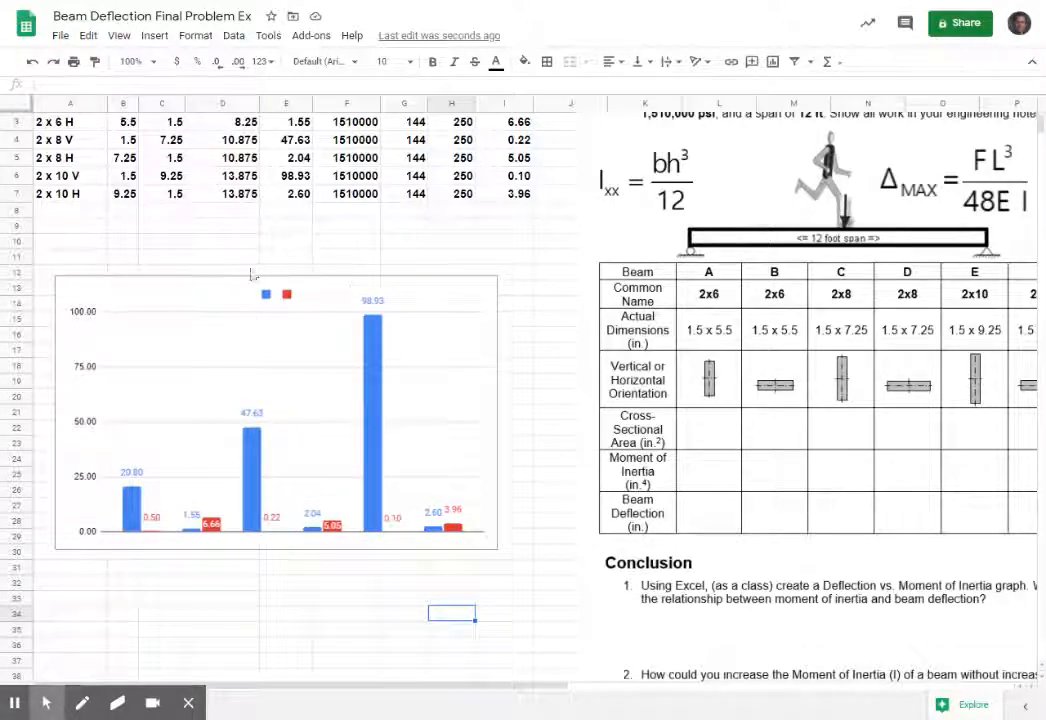
{"action": "scroll", "coordinate": [556, 420], "scroll_direction": "up", "scroll_amount": 1}
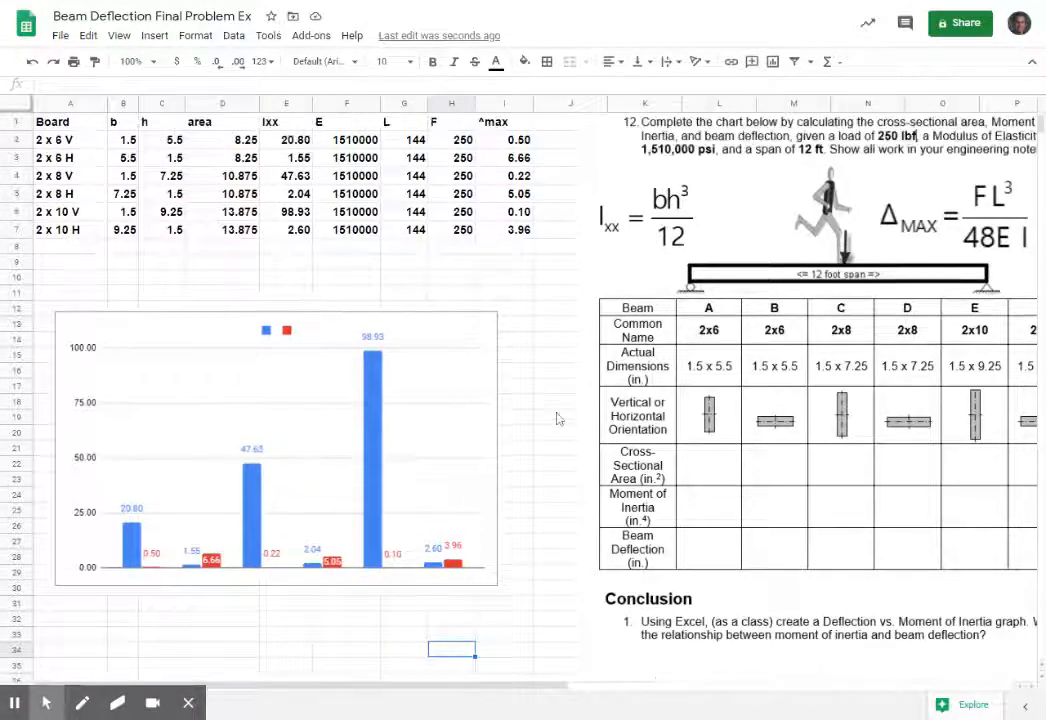